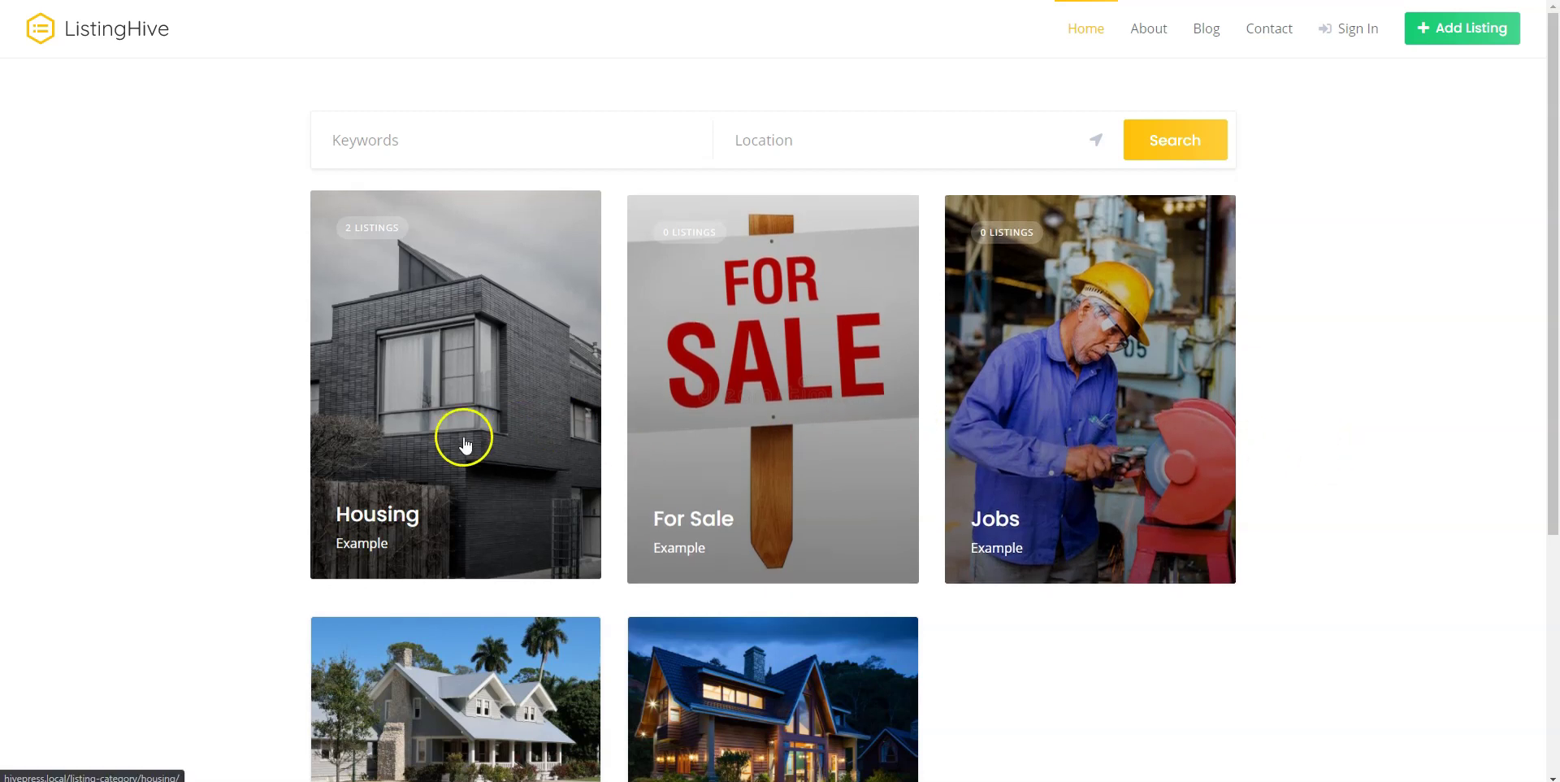
Scroll through the finished ListingHive demo front page to review it.
scroll(218, 457, "down", 4)
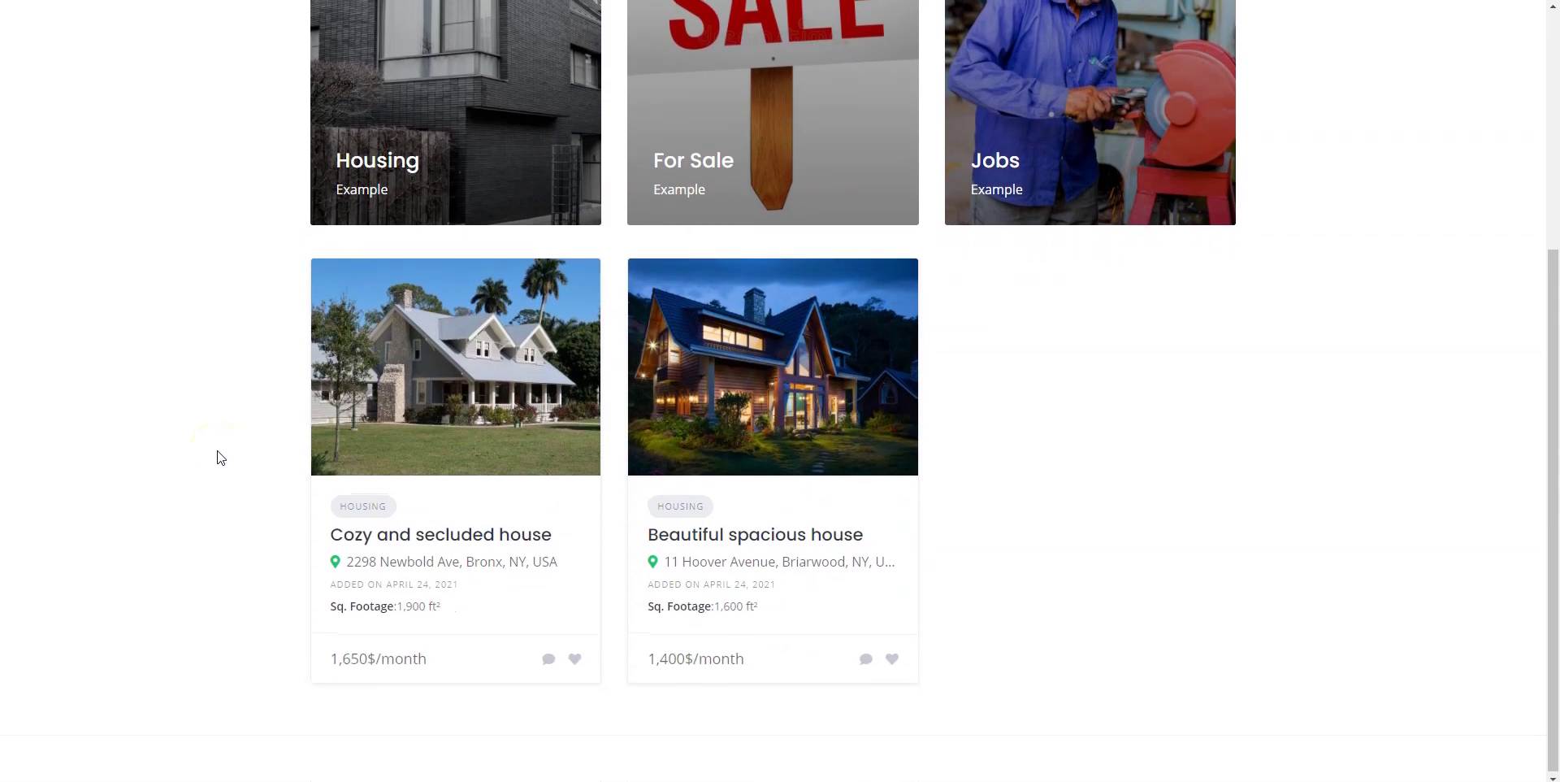
scroll(218, 457, "up", 2)
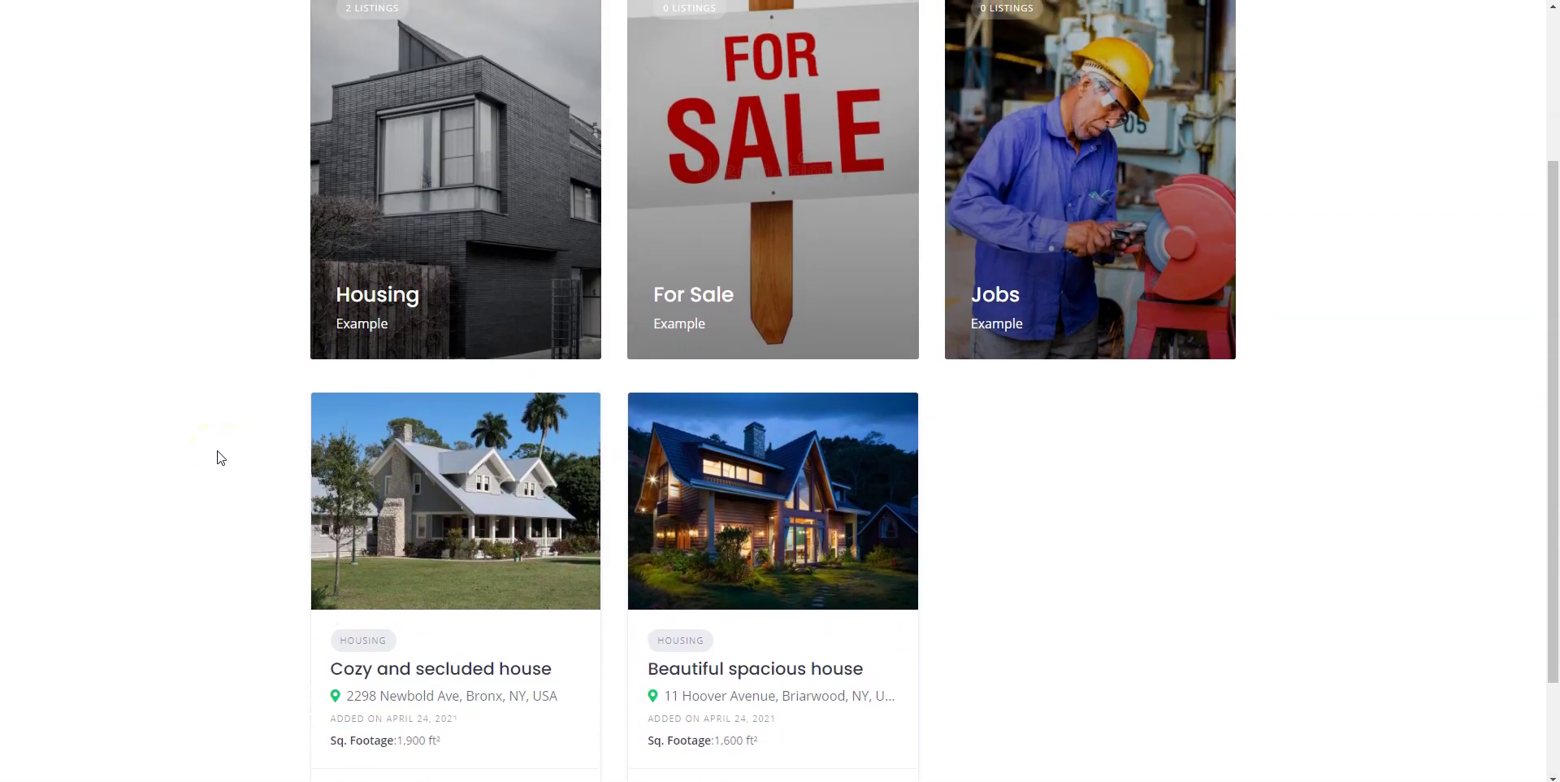
scroll(218, 456, "up", 3)
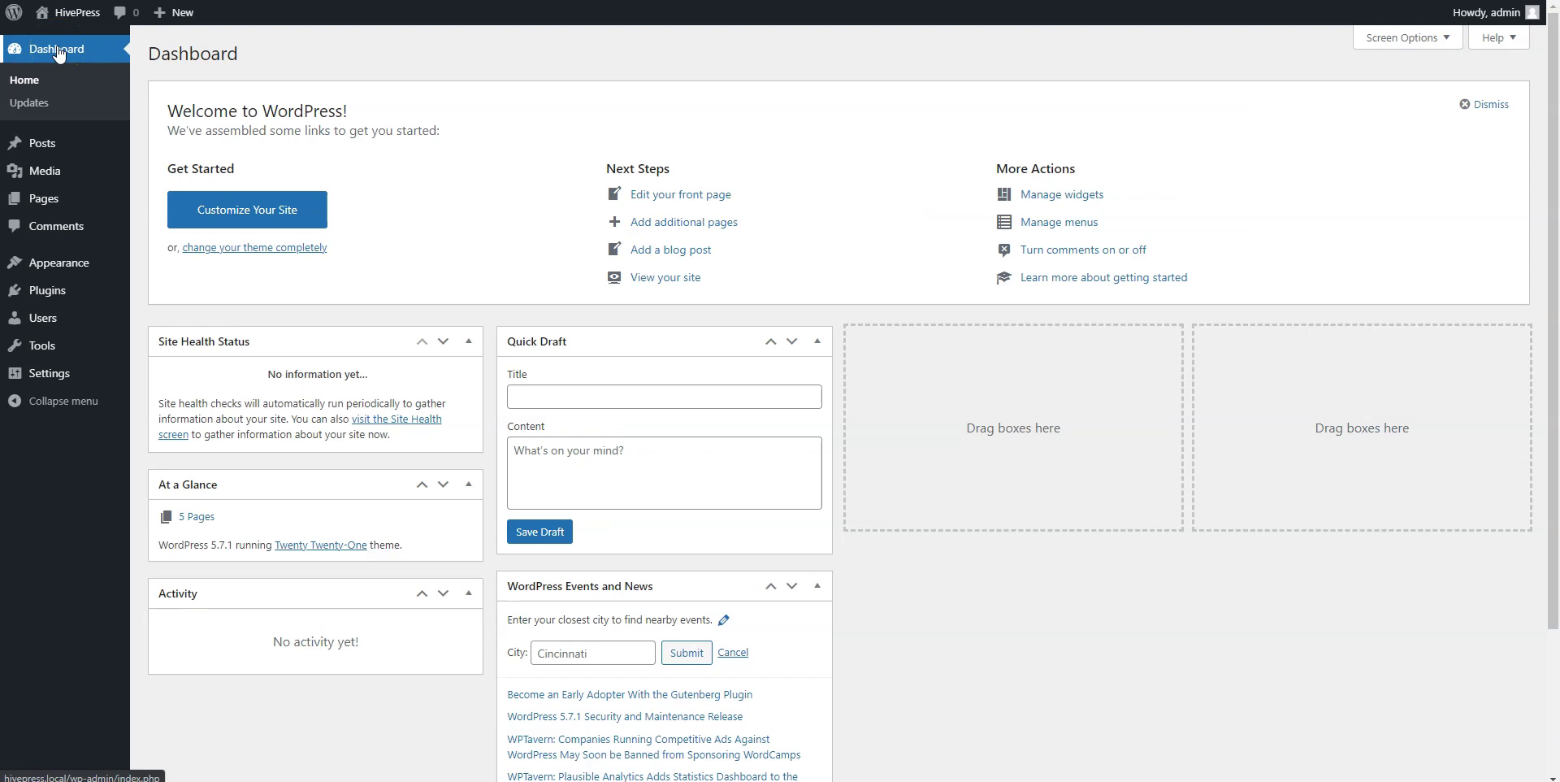
Find ListingHive in the theme directory, install it and activate it.
mouse_move(59, 265)
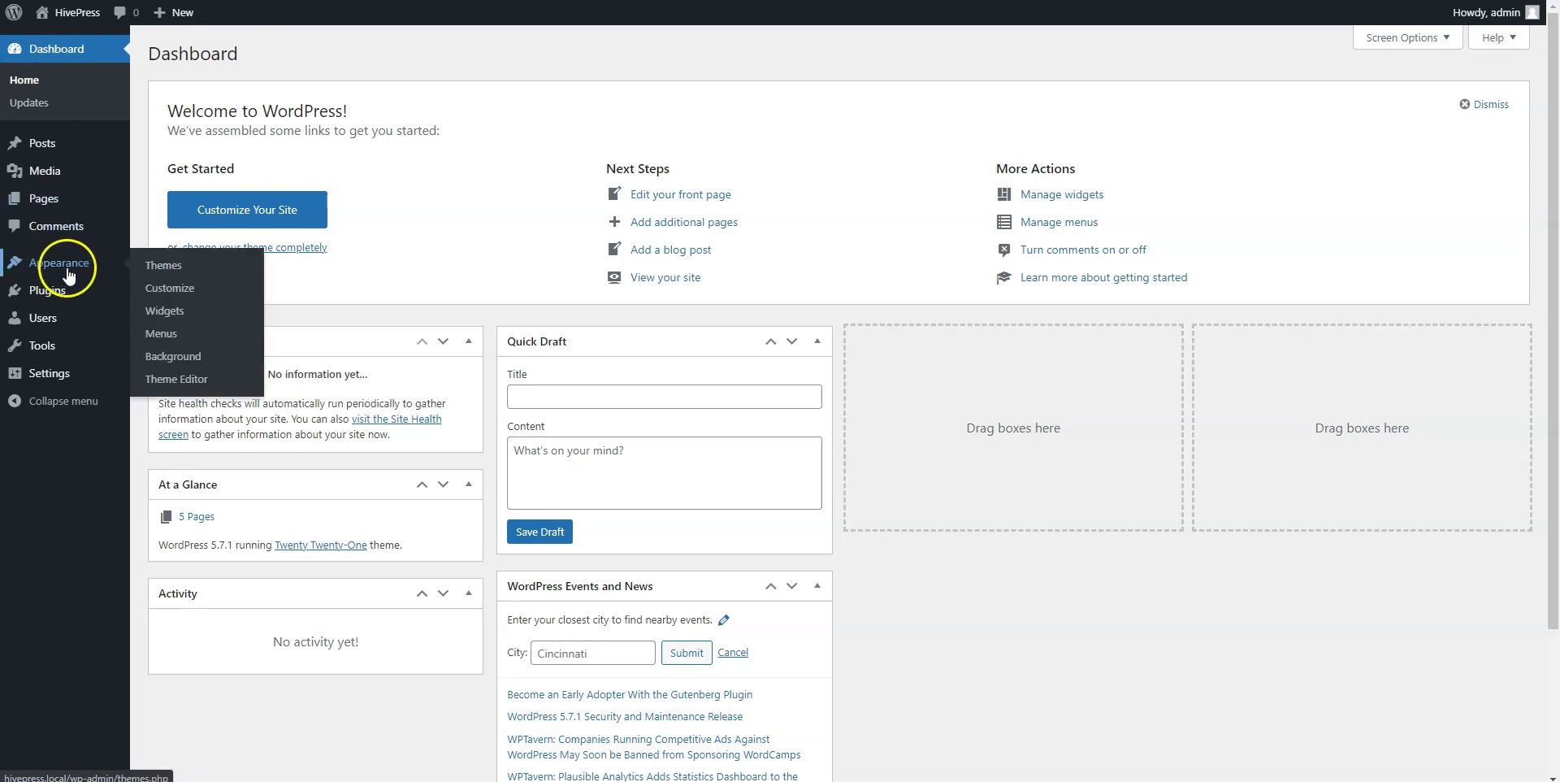
left_click(158, 272)
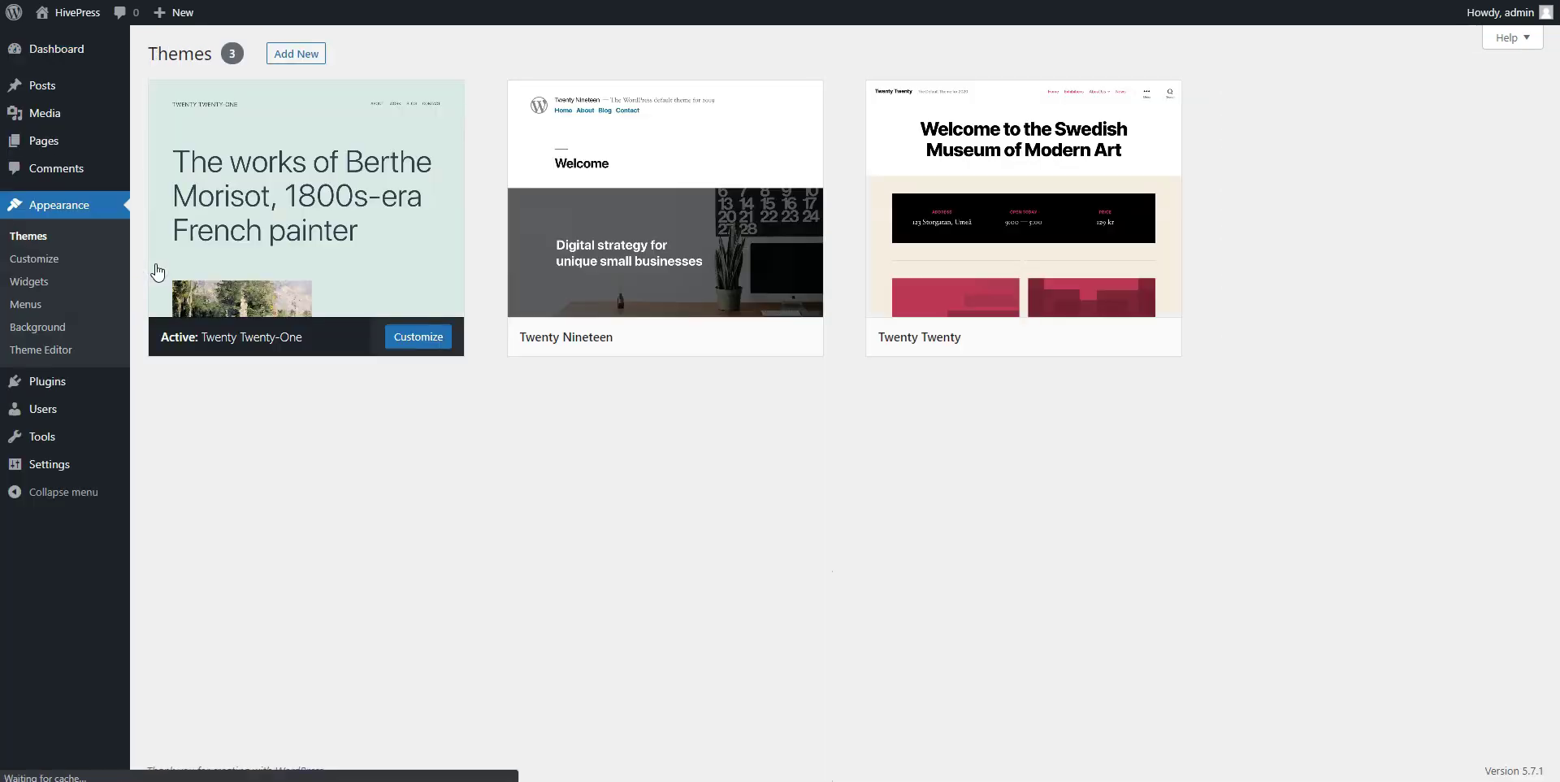
left_click(288, 55)
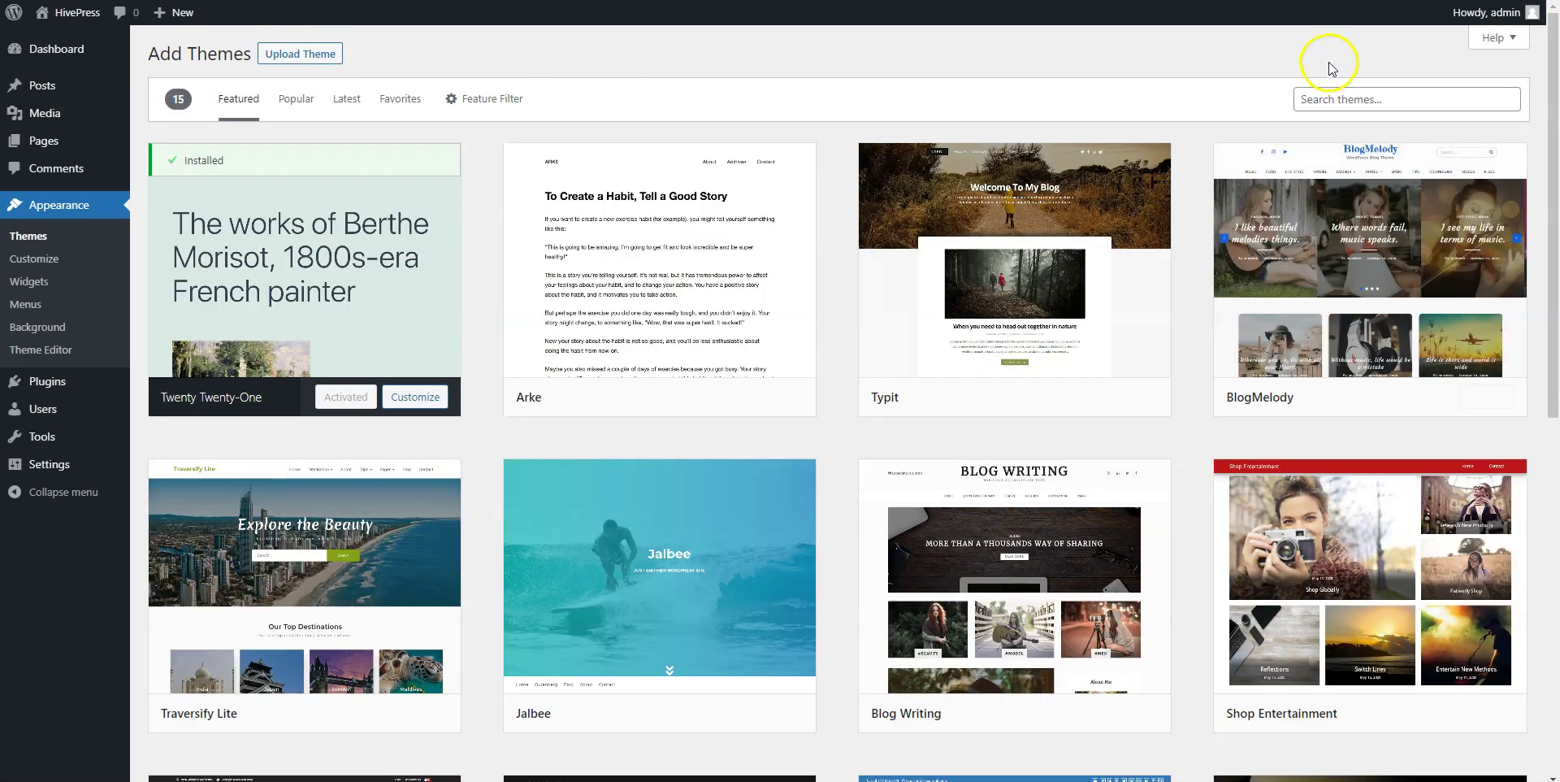
left_click(1338, 98)
type("ListingHive")
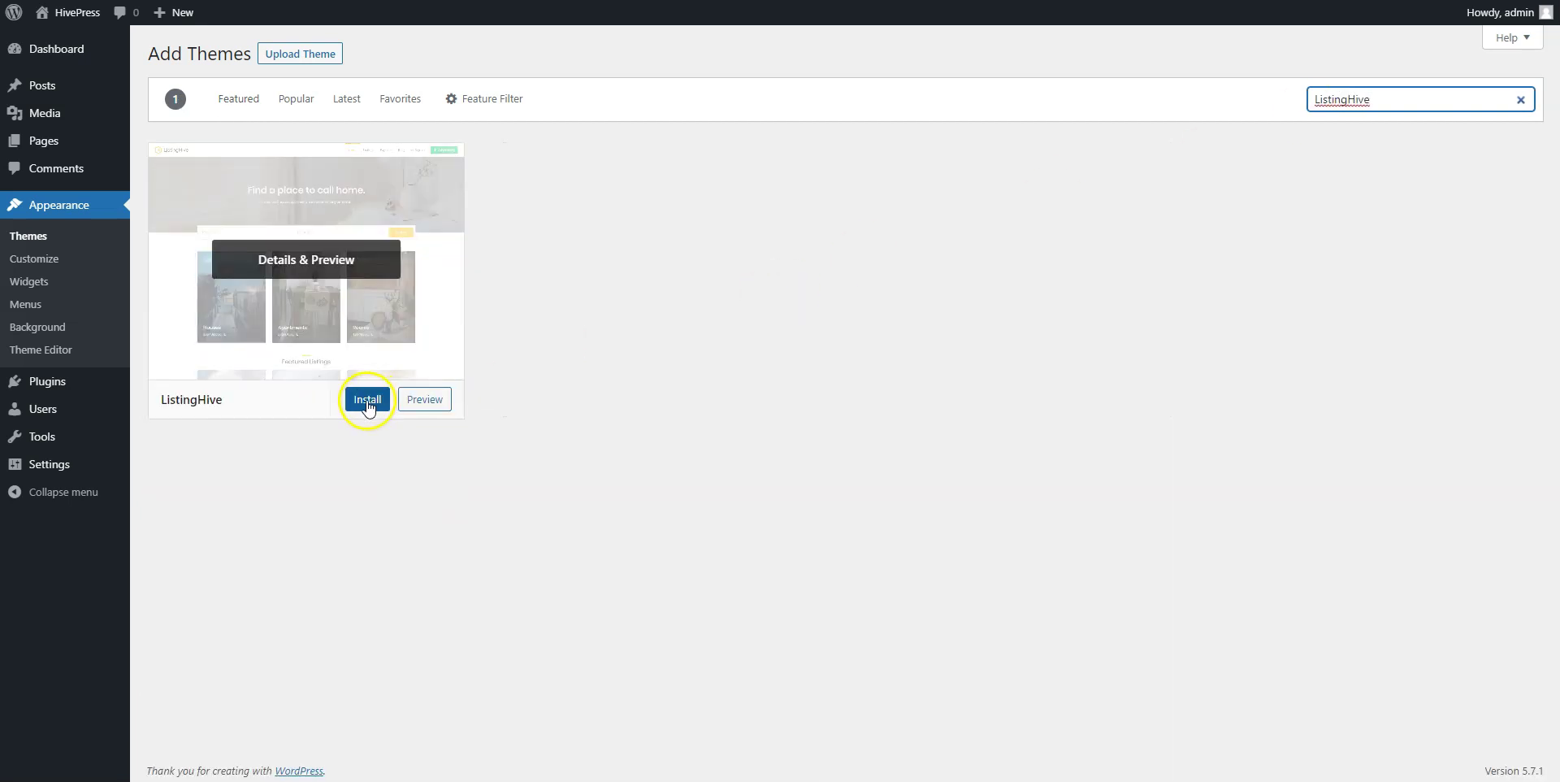
left_click(367, 398)
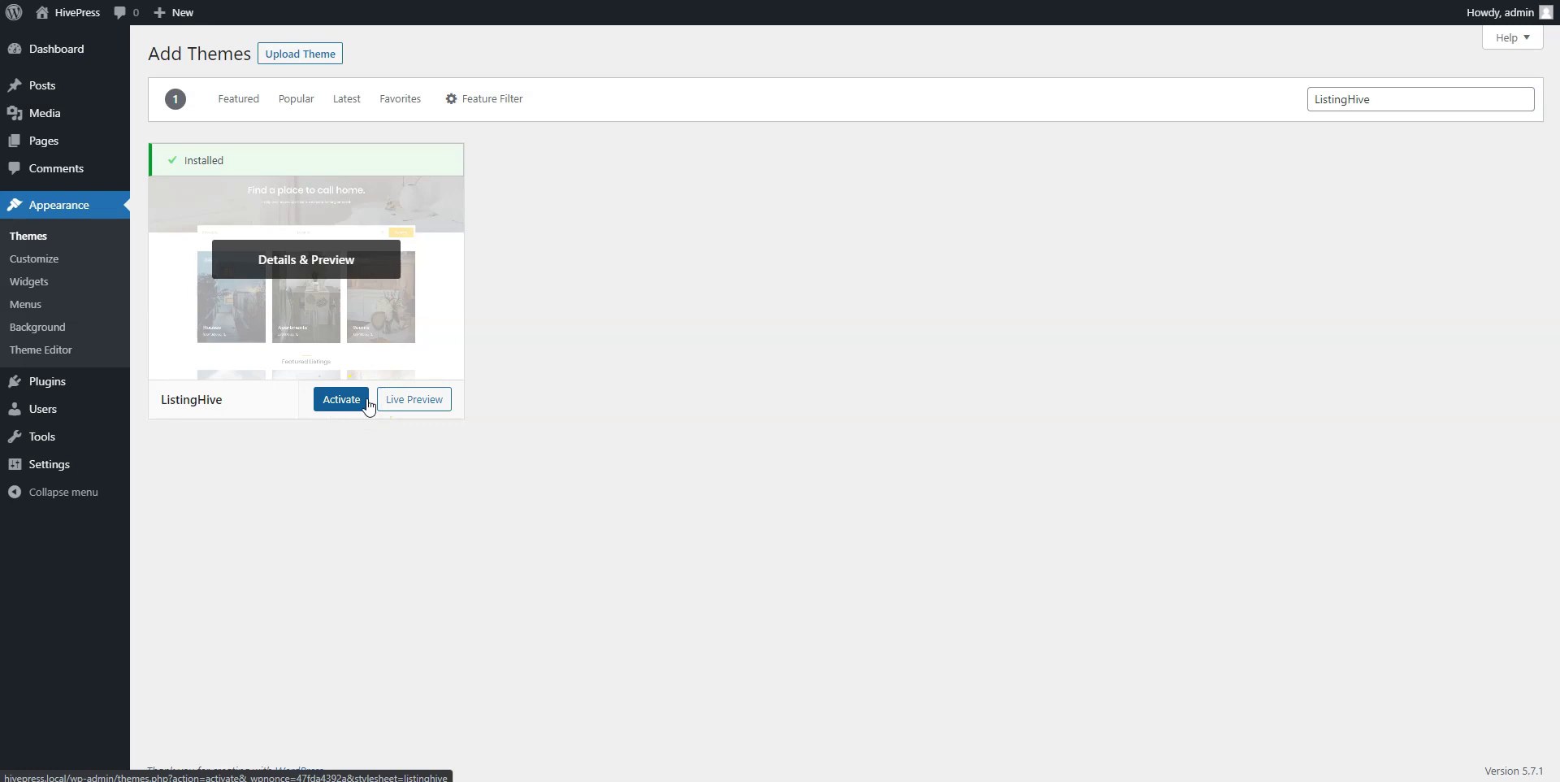
left_click(346, 405)
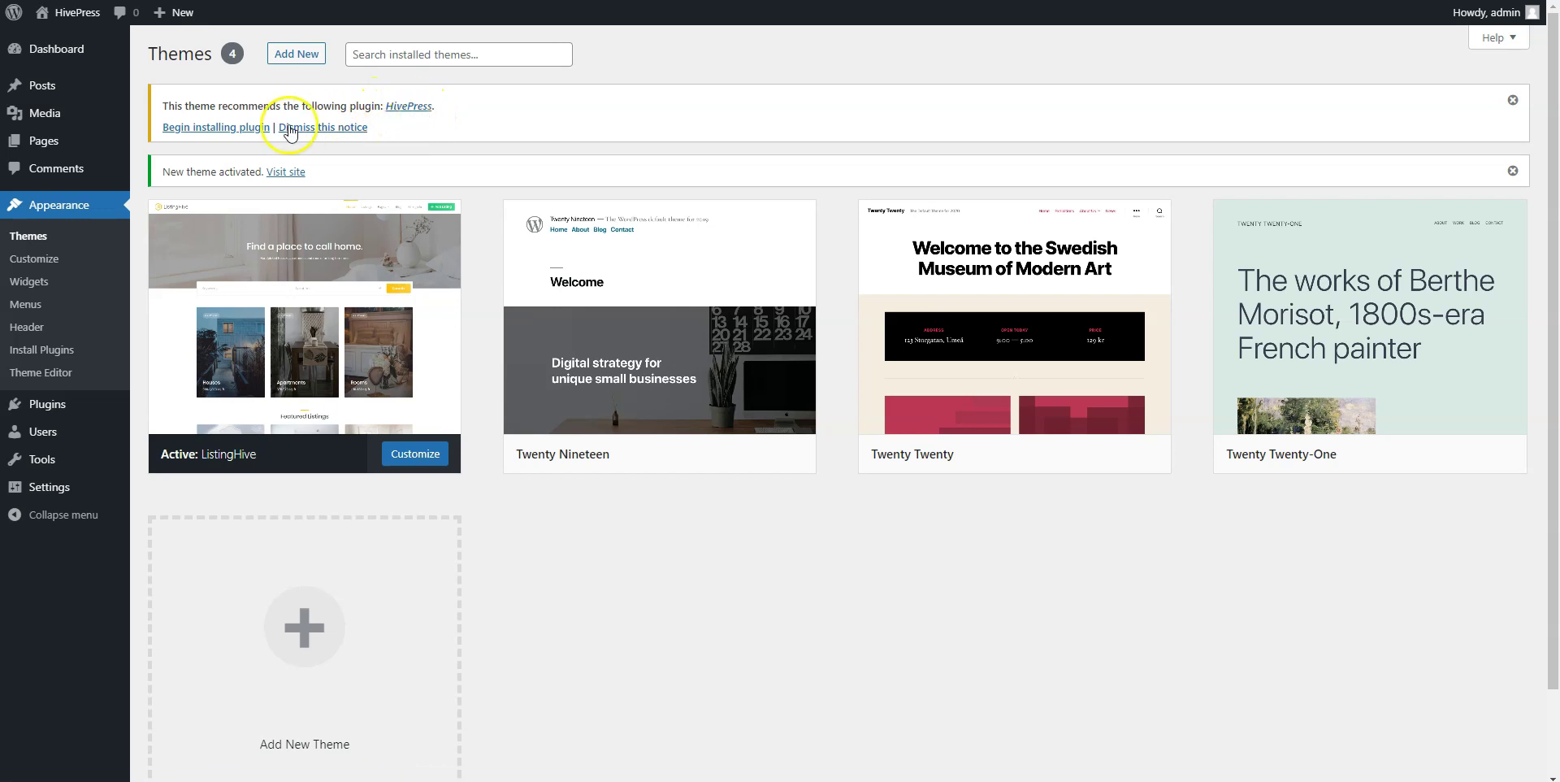
Install and activate the recommended HivePress plugin, then go back to the Dashboard.
left_click(241, 129)
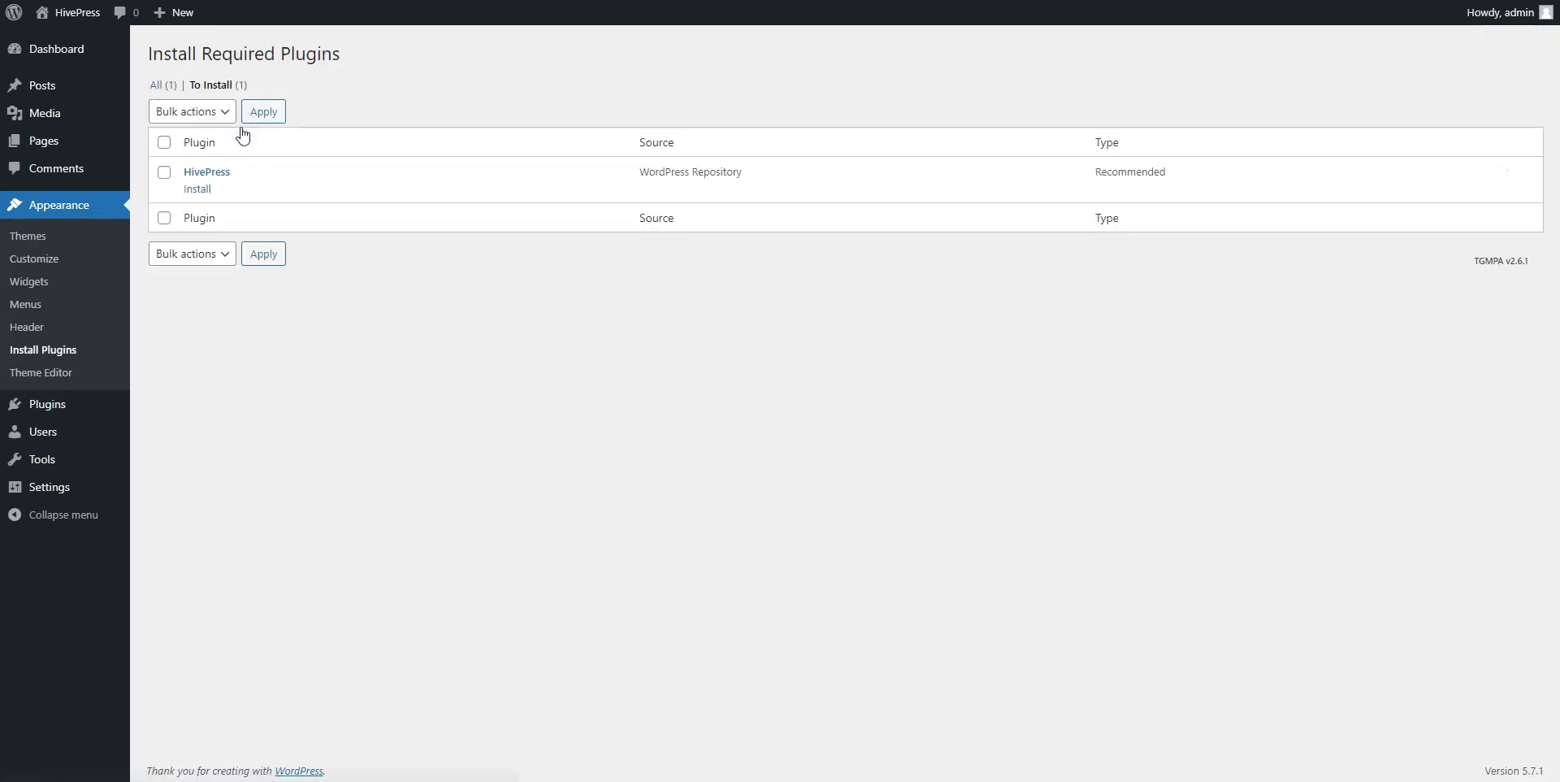
left_click(196, 188)
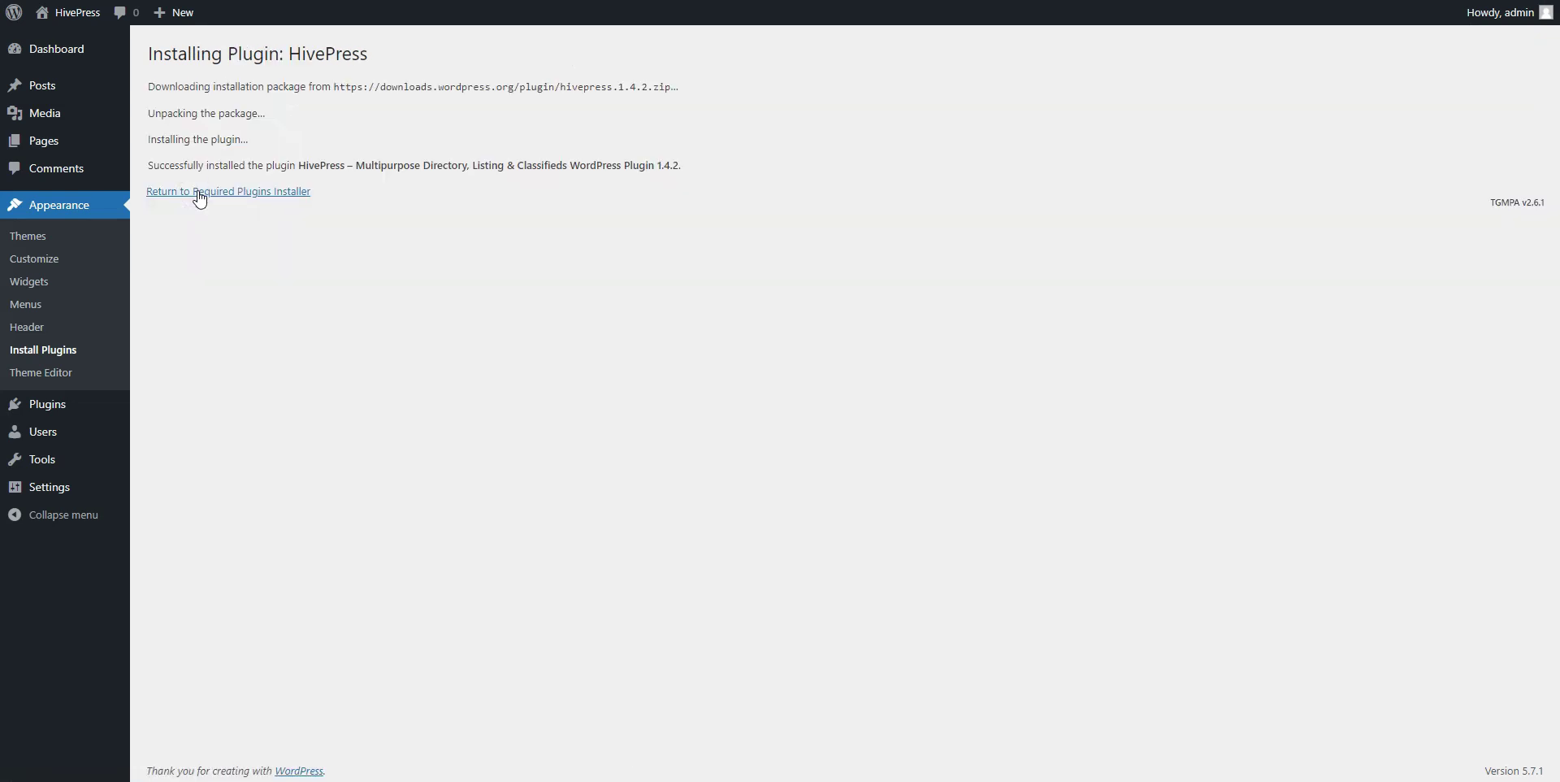
left_click(259, 197)
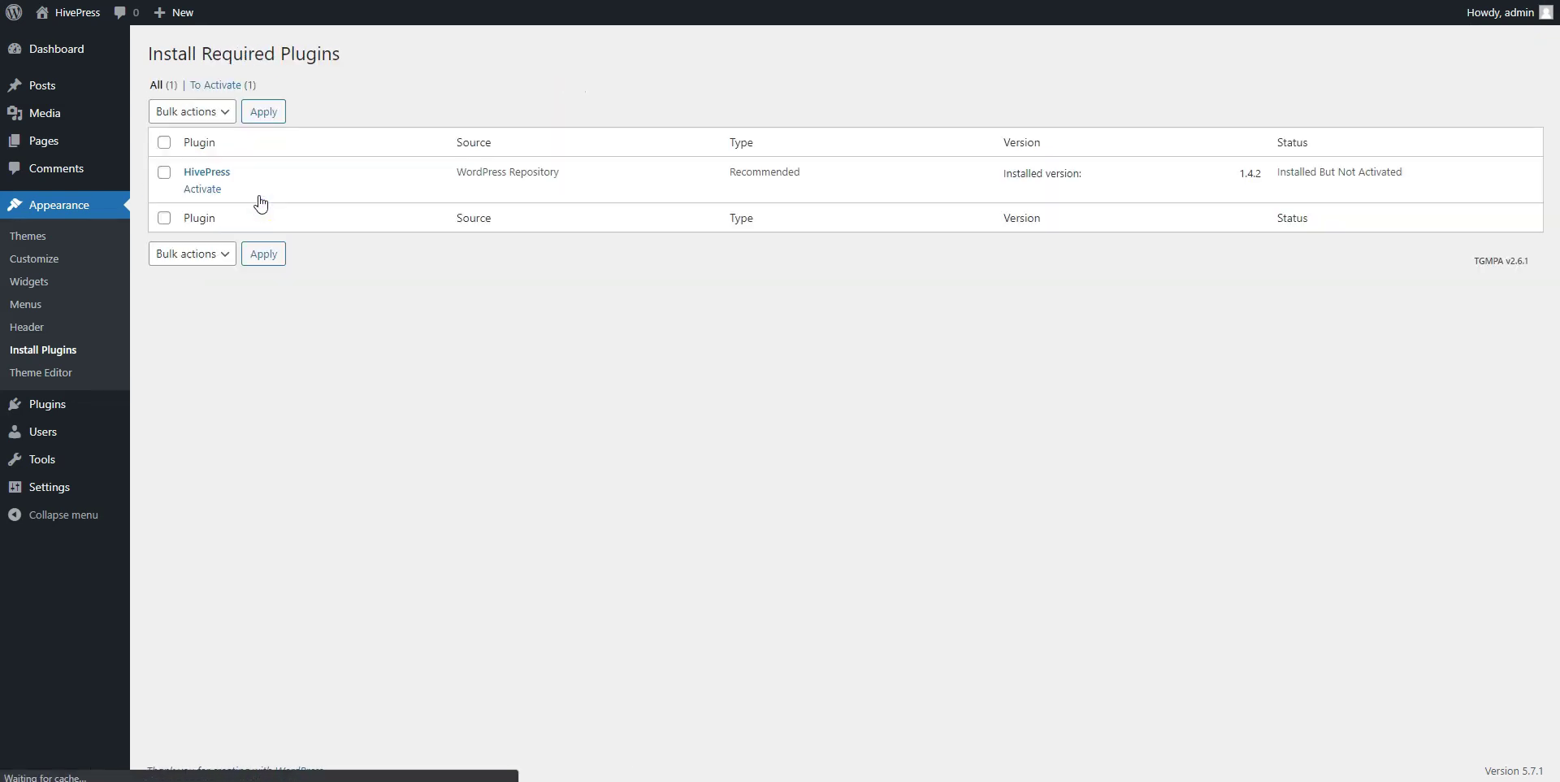
left_click(201, 191)
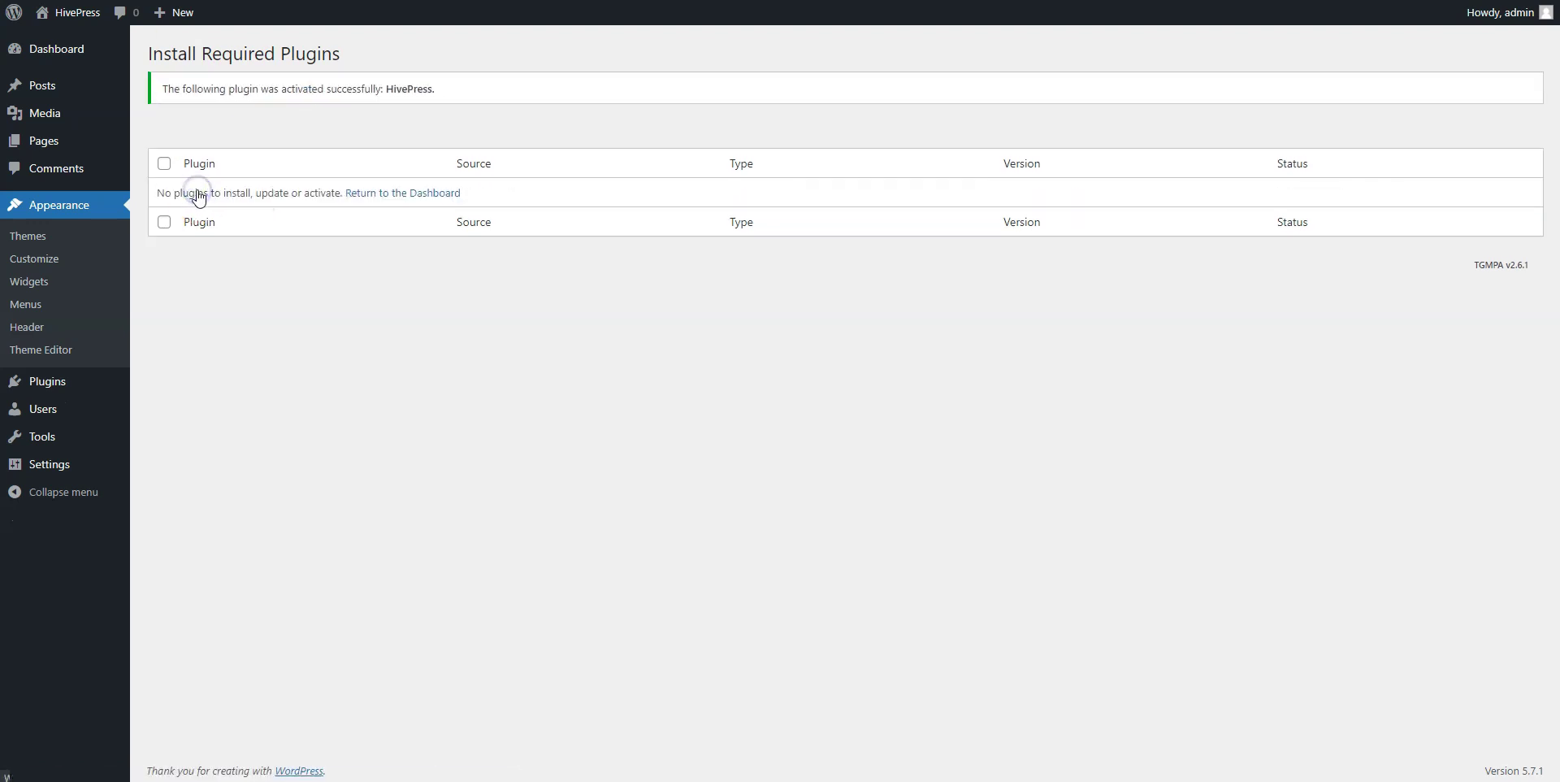
left_click(48, 55)
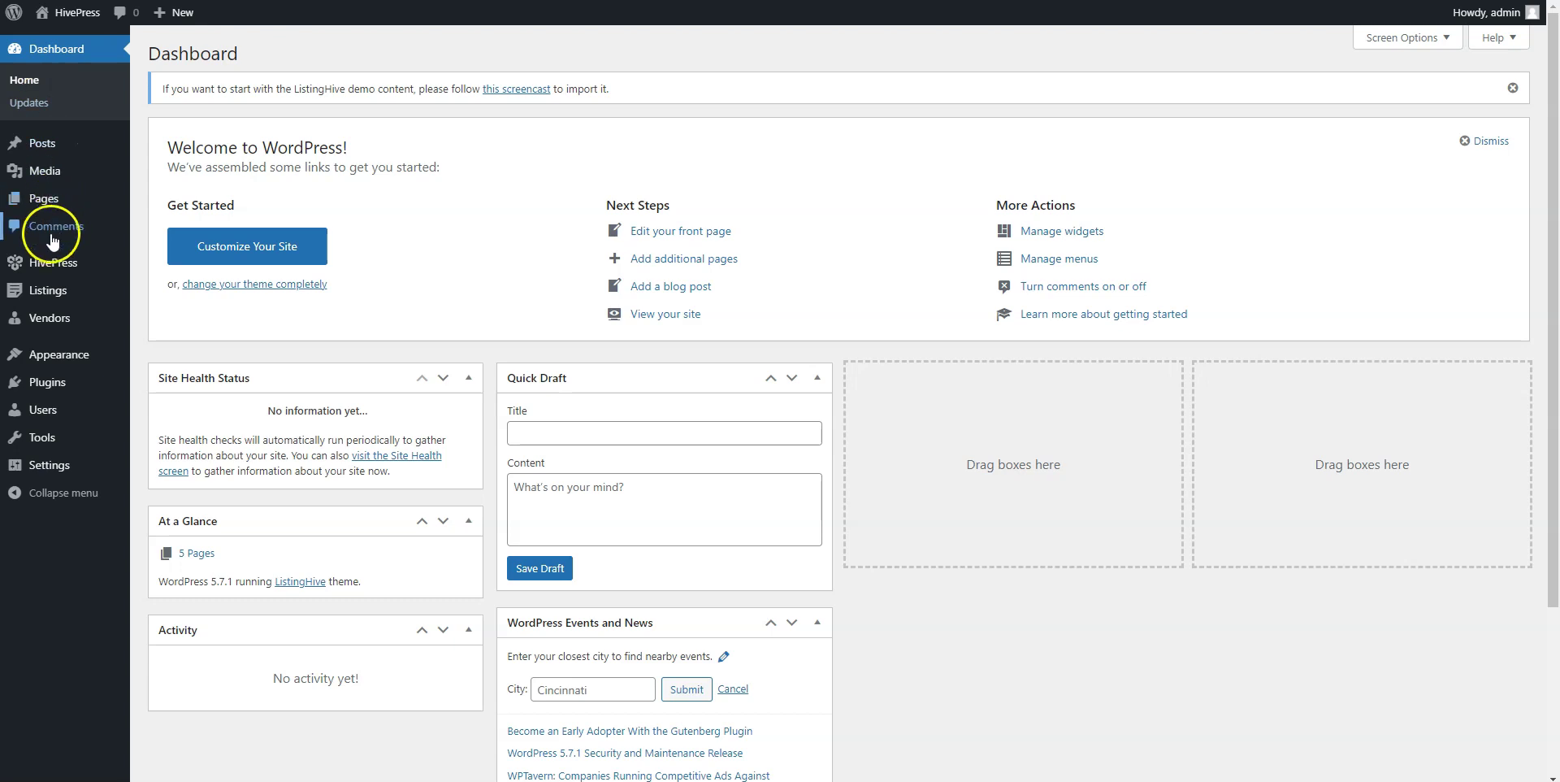
Install the free Messages extension from the HivePress Extensions catalogue and activate it.
mouse_move(52, 265)
left_click(174, 313)
scroll(174, 314, "down", 3)
scroll(174, 313, "down", 2)
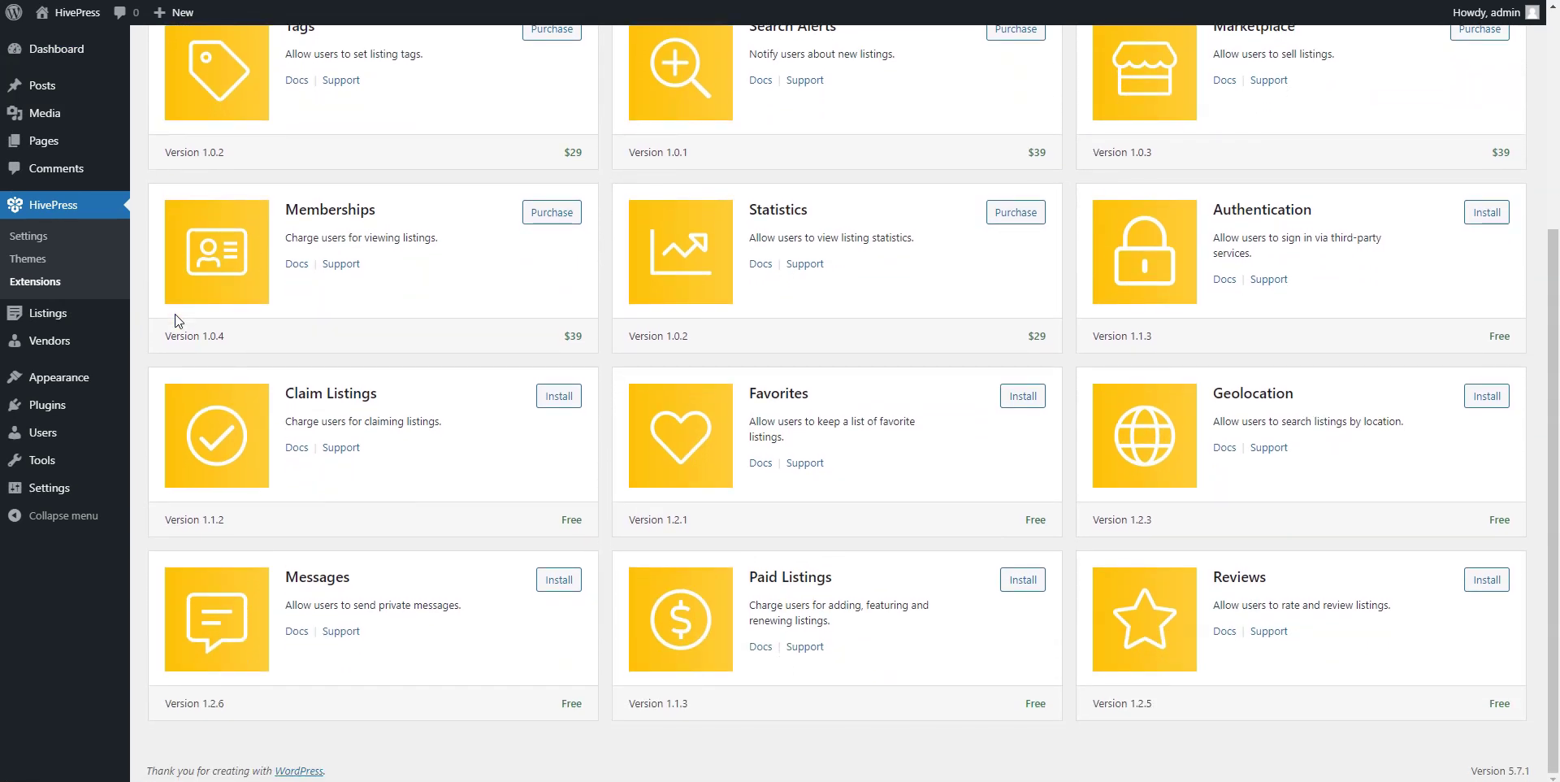
left_click(177, 314)
left_click(558, 580)
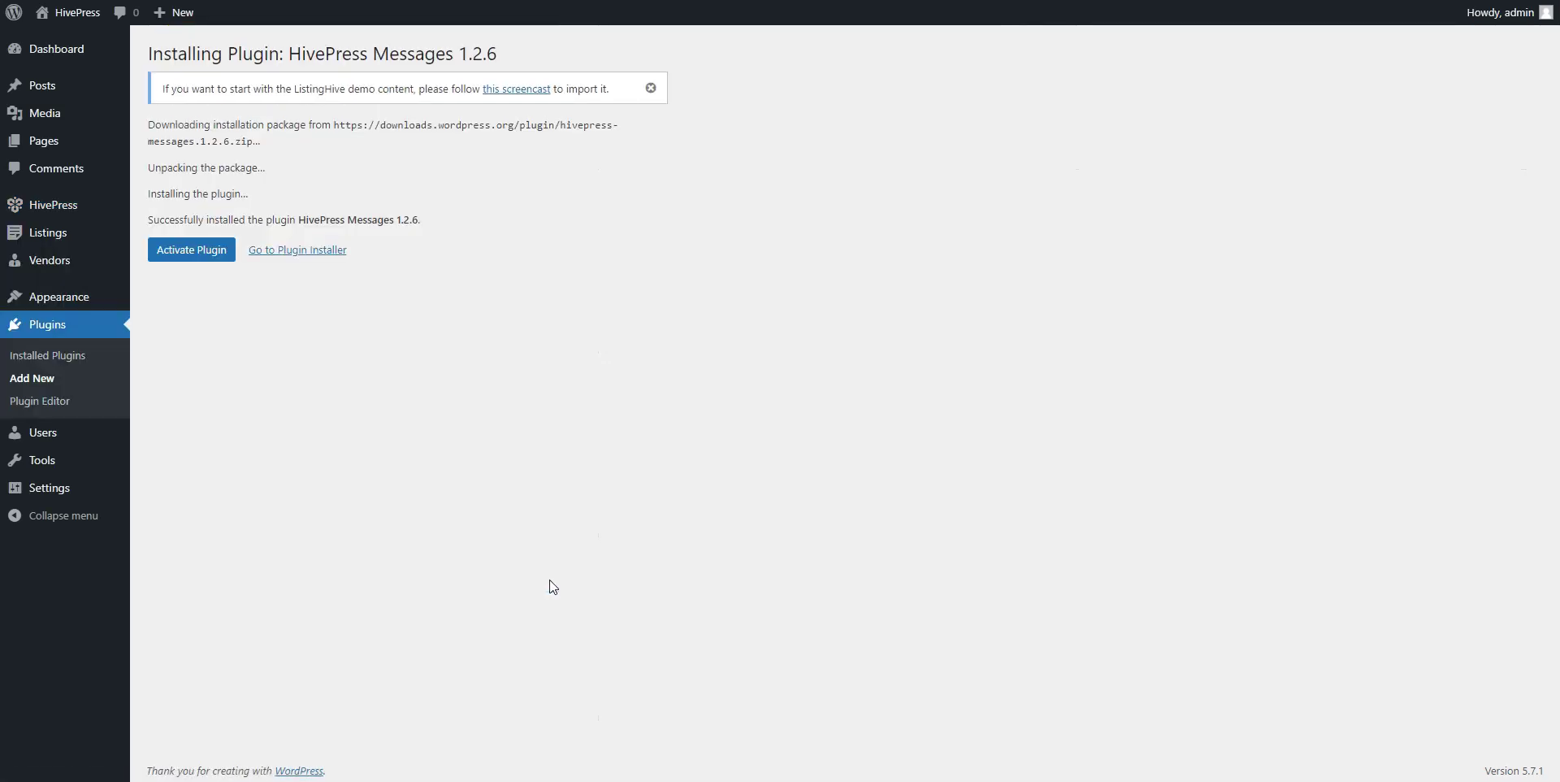
left_click(199, 255)
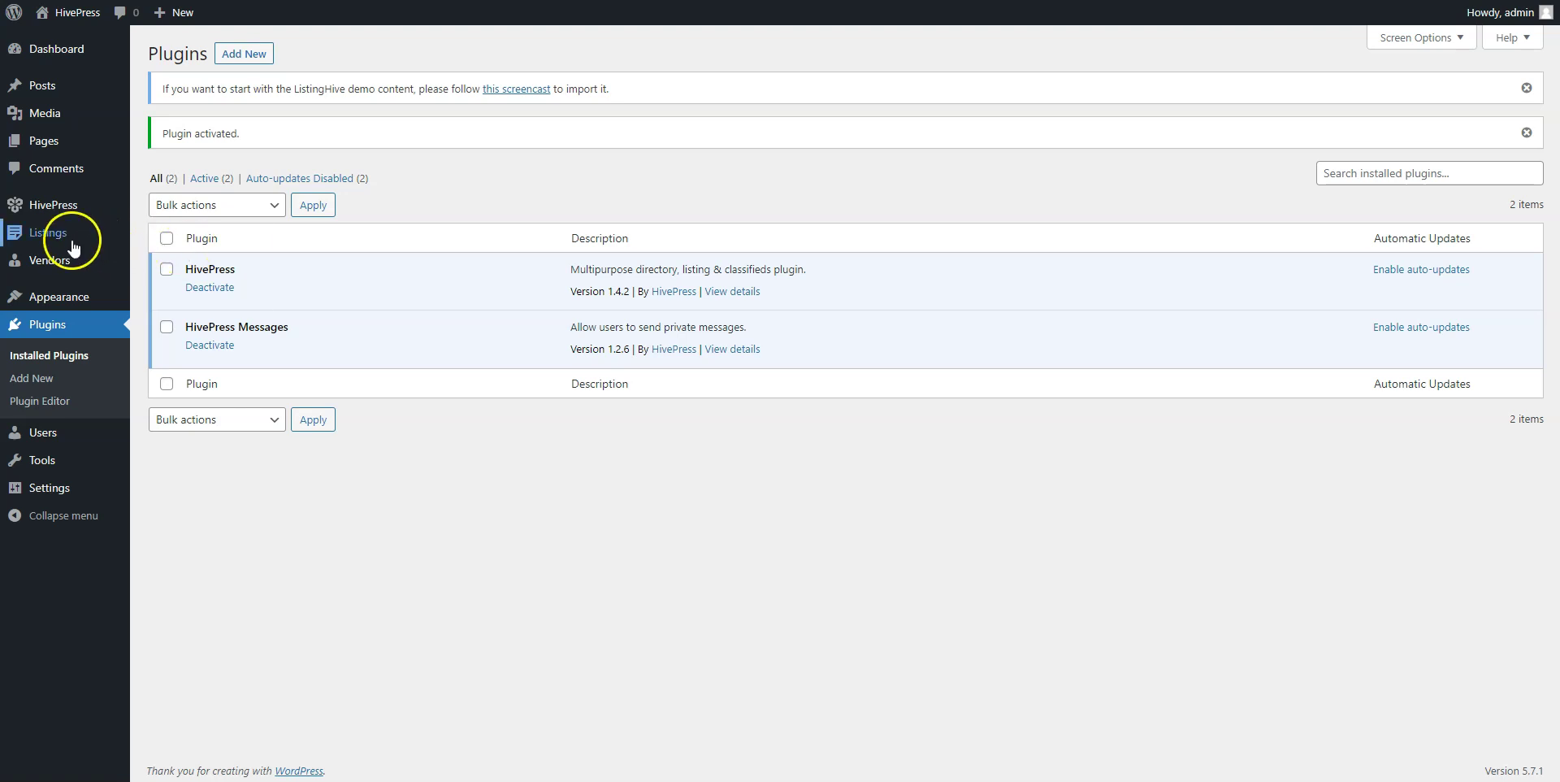
Start a new listing category named 'Housing' with the description 'Example'.
mouse_move(74, 234)
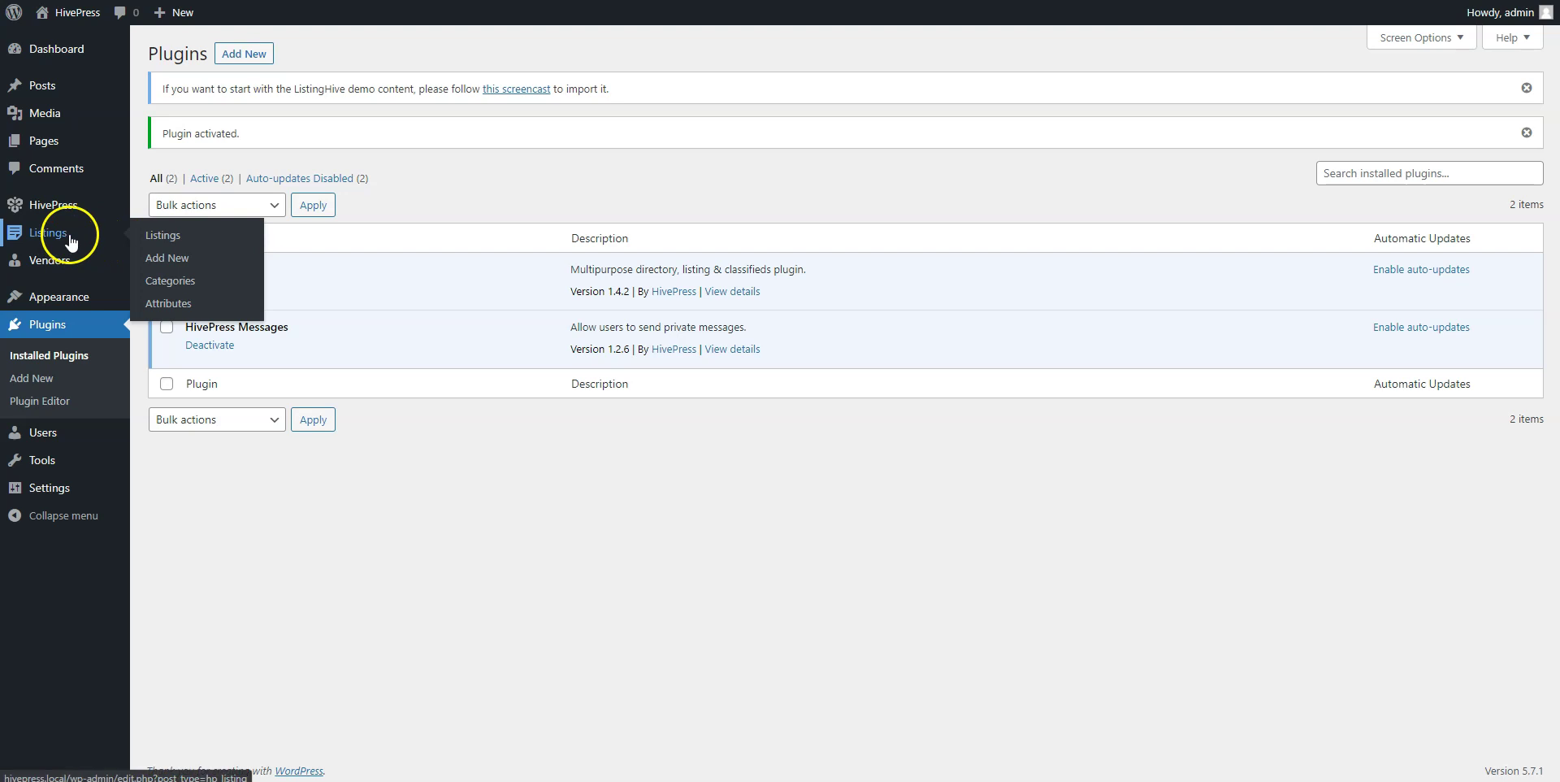
left_click(158, 282)
left_click(219, 159)
type("Housing")
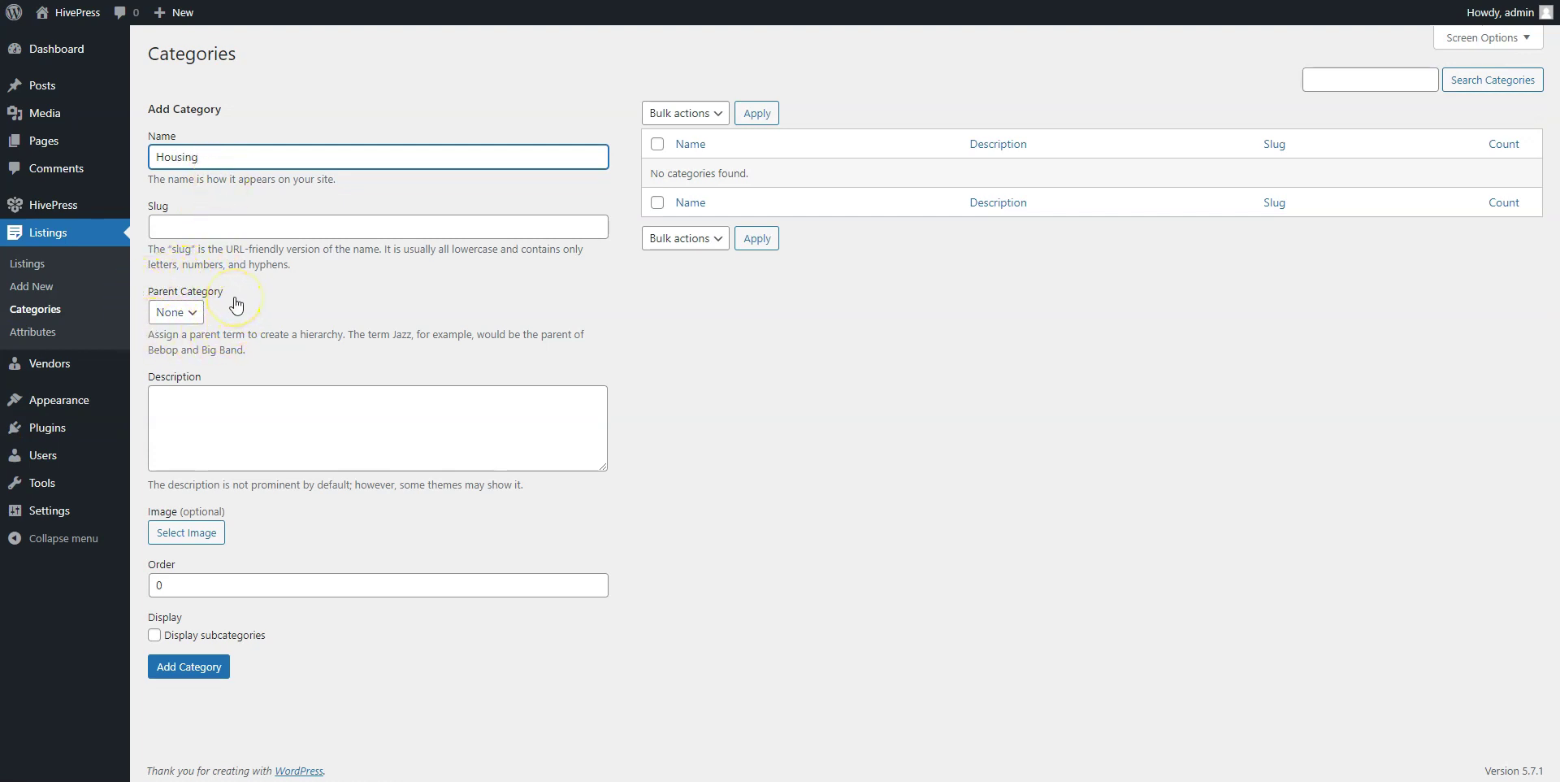
left_click(227, 413)
type("Example")
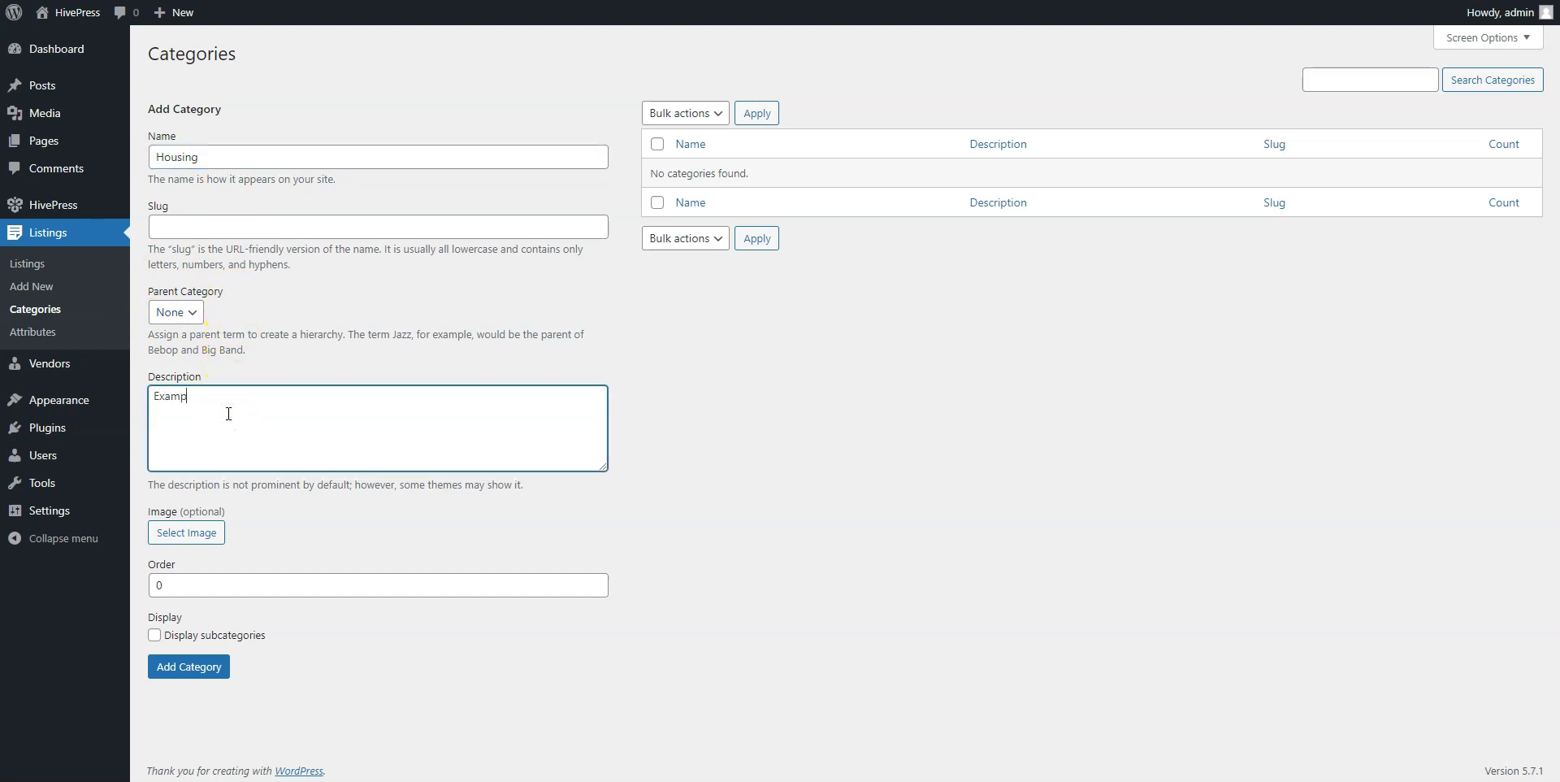
Upload the Housing photo as the category image and save the Housing category.
left_click(208, 538)
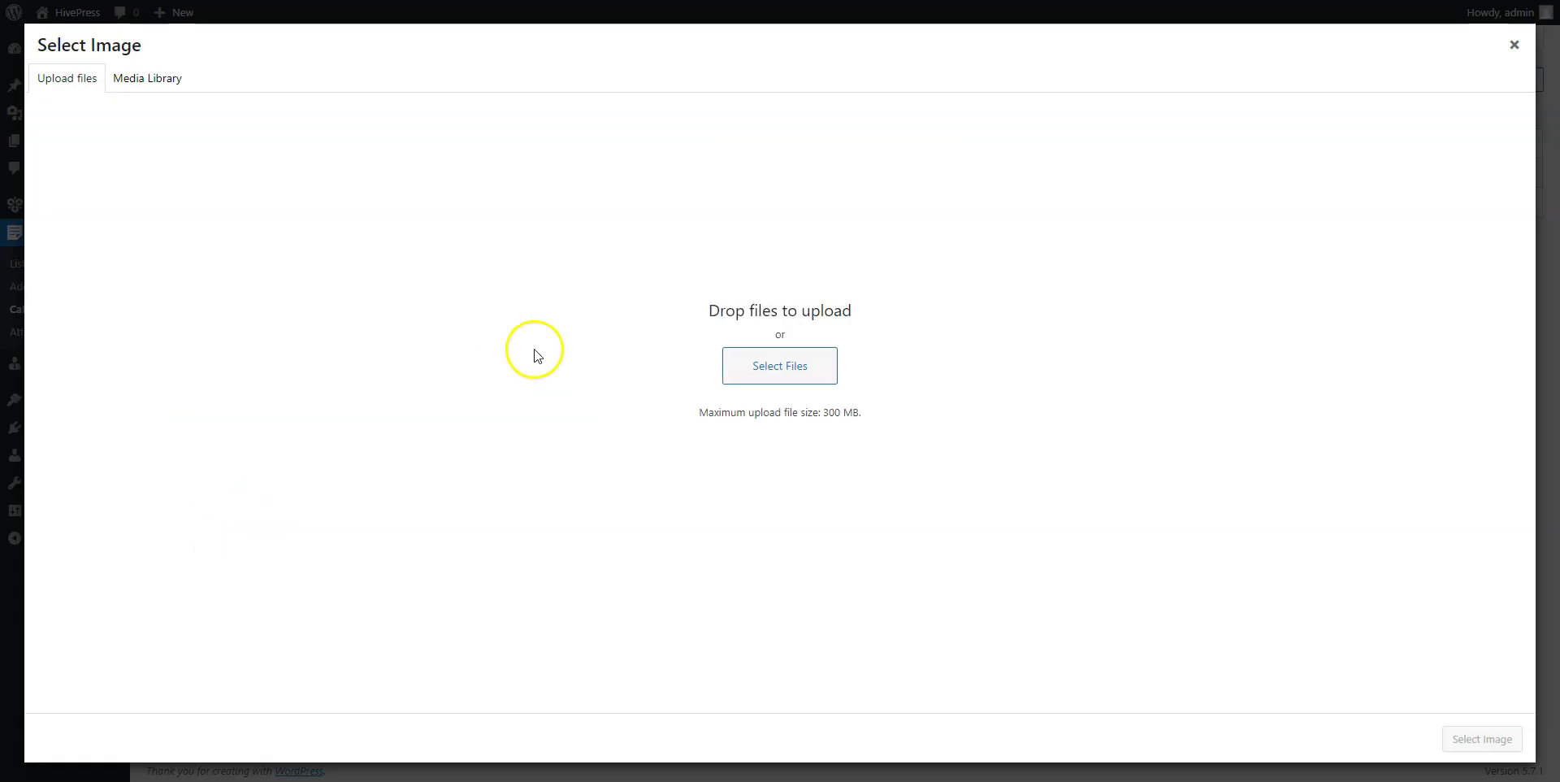
left_click(745, 358)
left_click(576, 191)
left_click(964, 449)
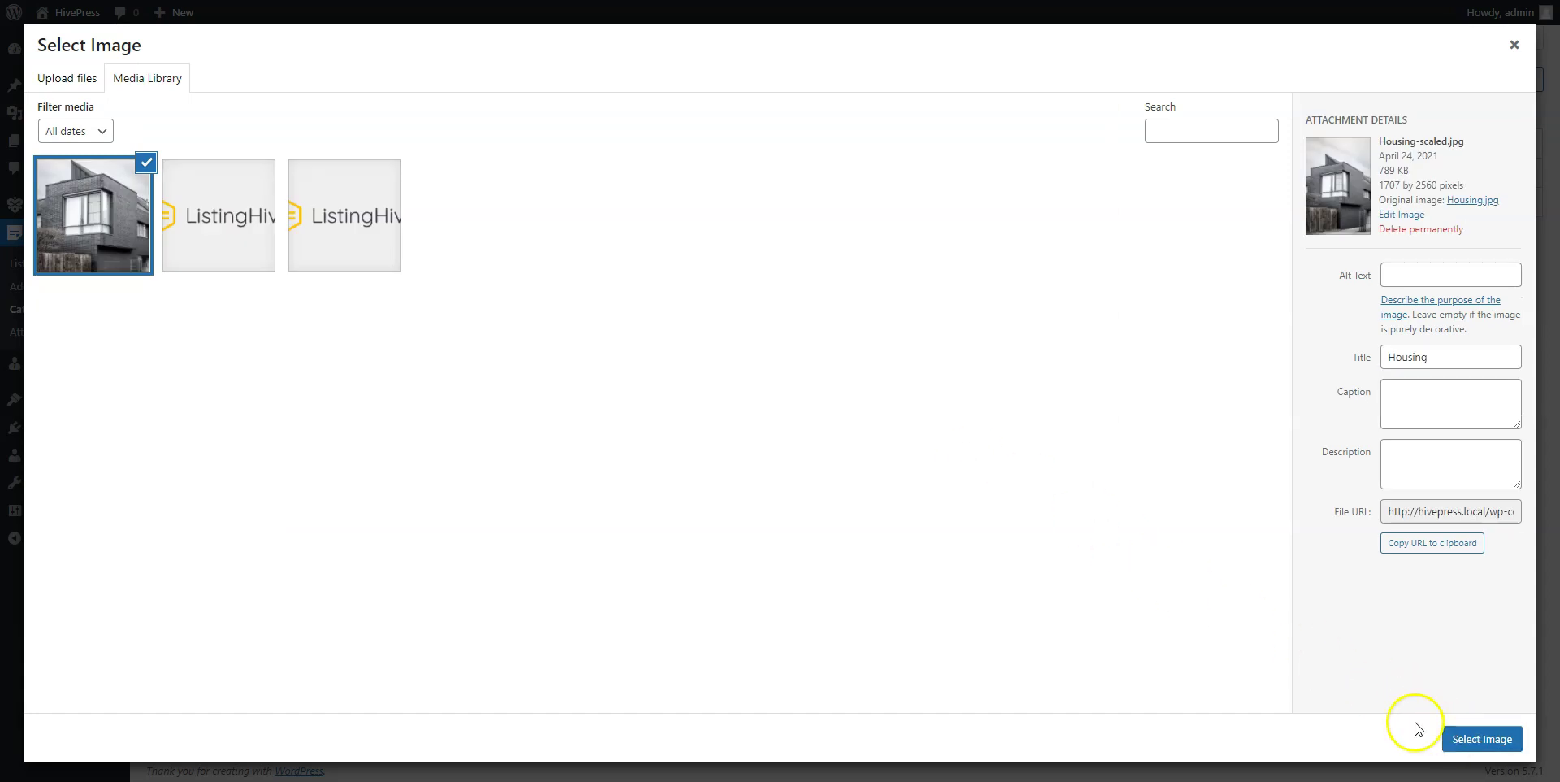
left_click(1461, 735)
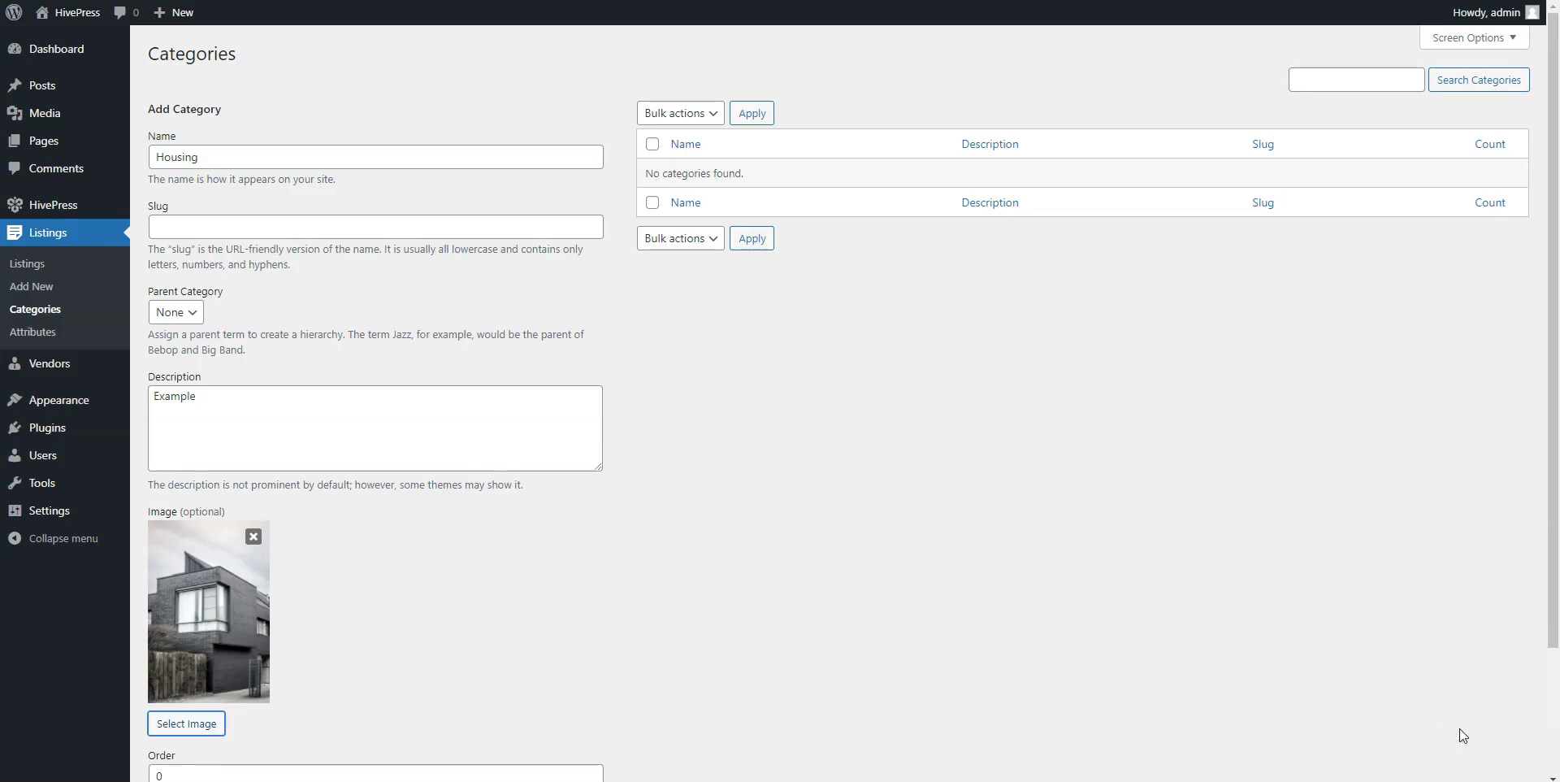
scroll(1460, 728, "down", 2)
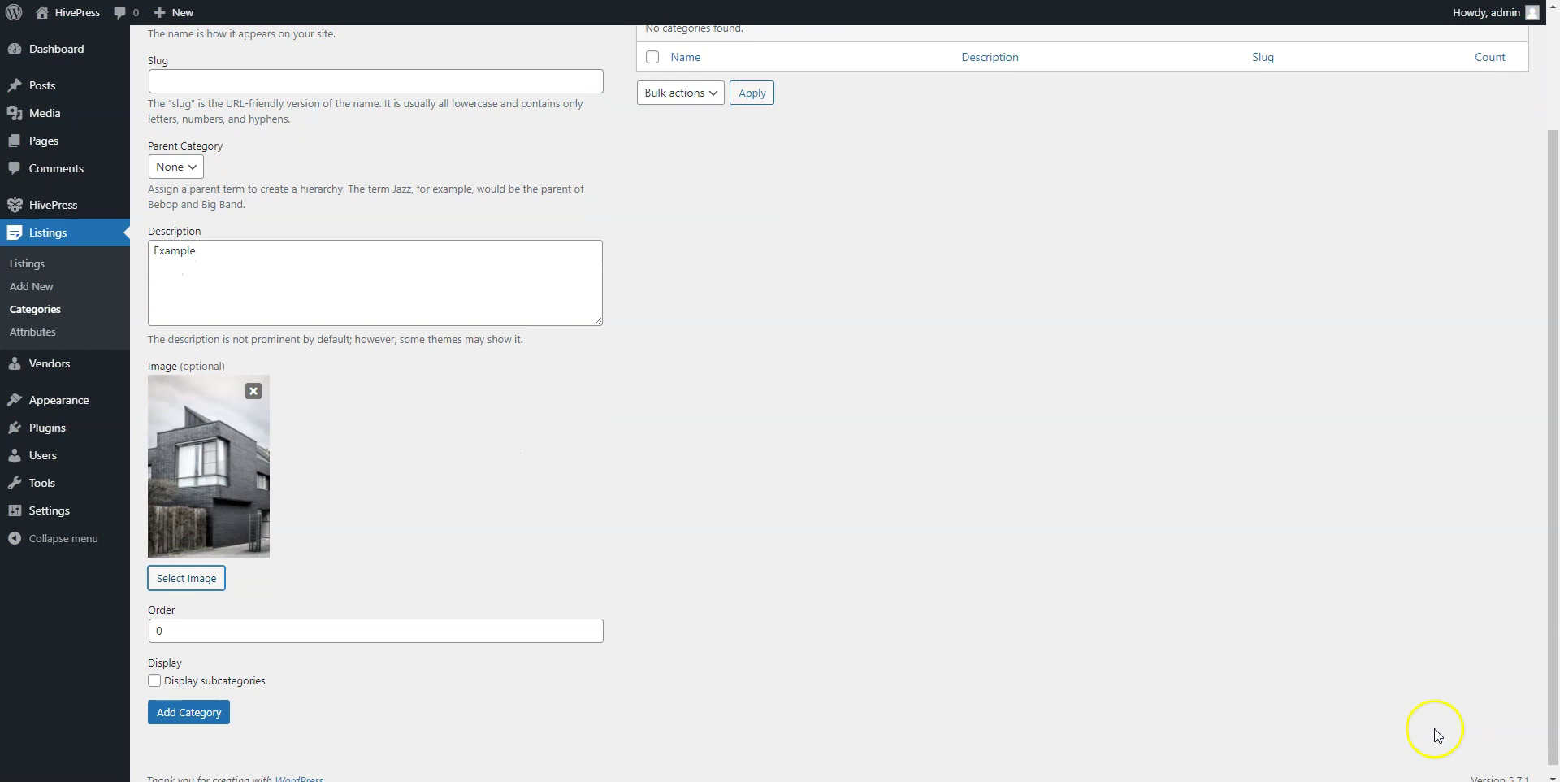
left_click(182, 715)
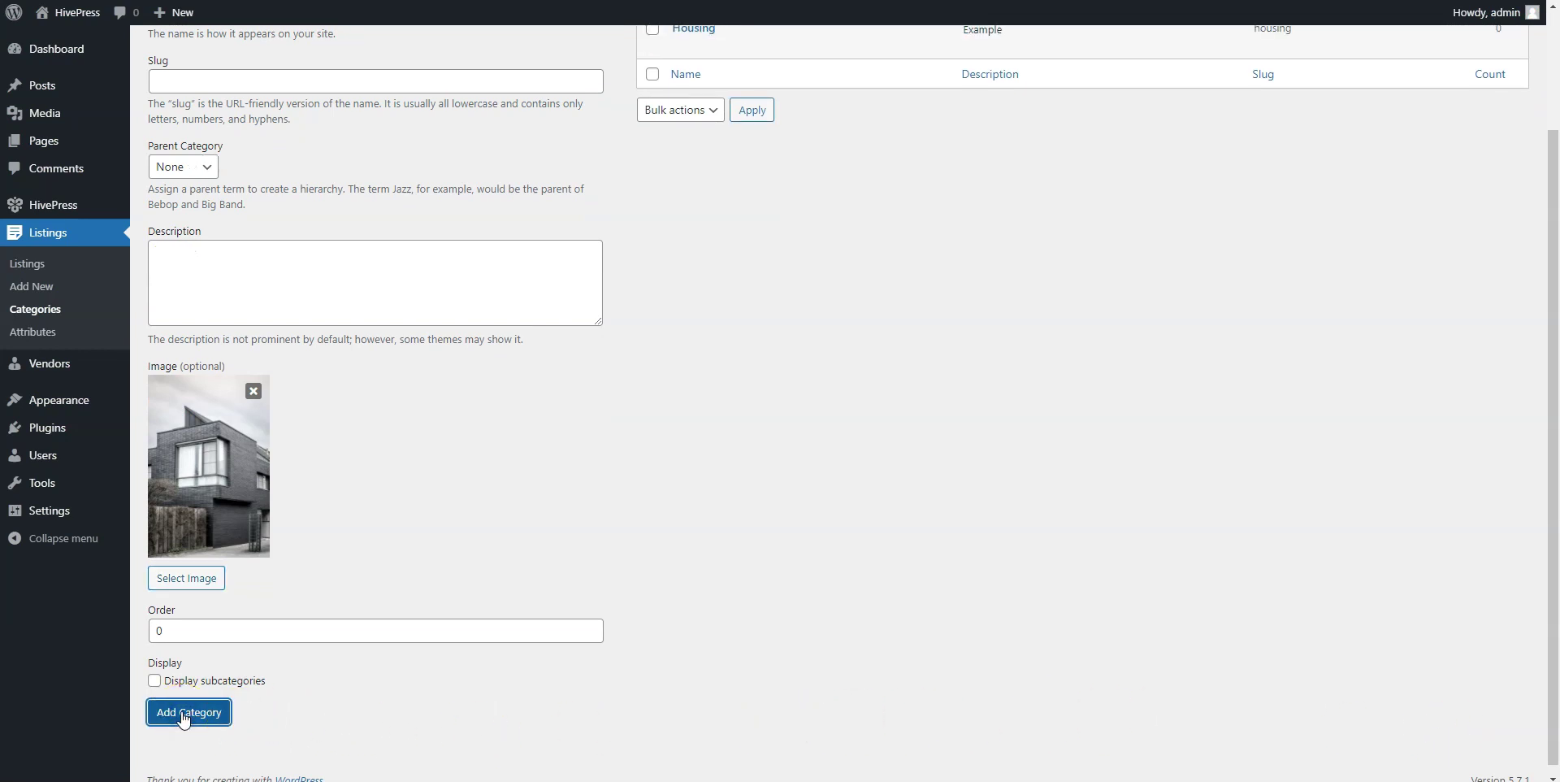
scroll(185, 720, "up", 2)
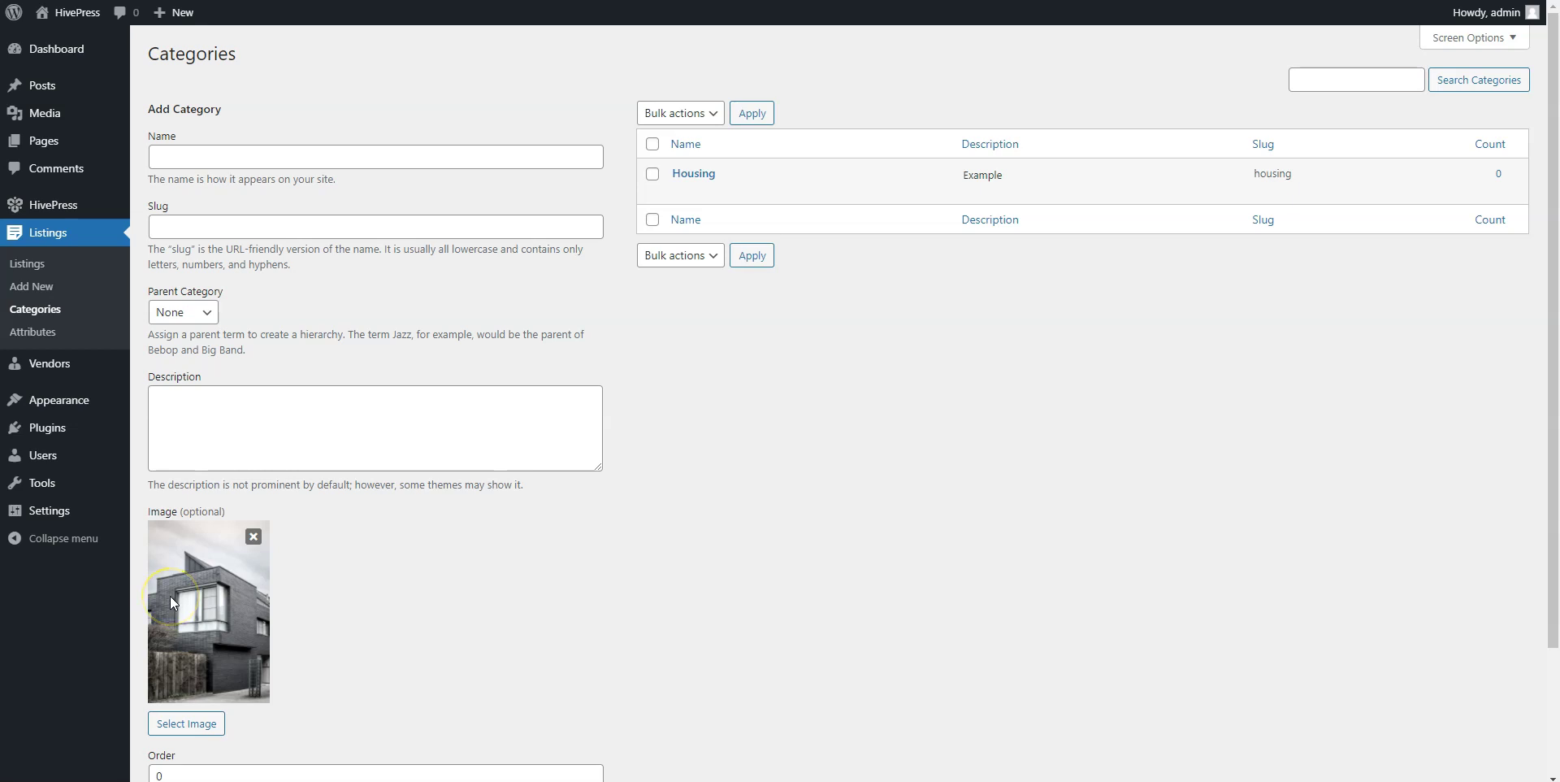
left_click(36, 332)
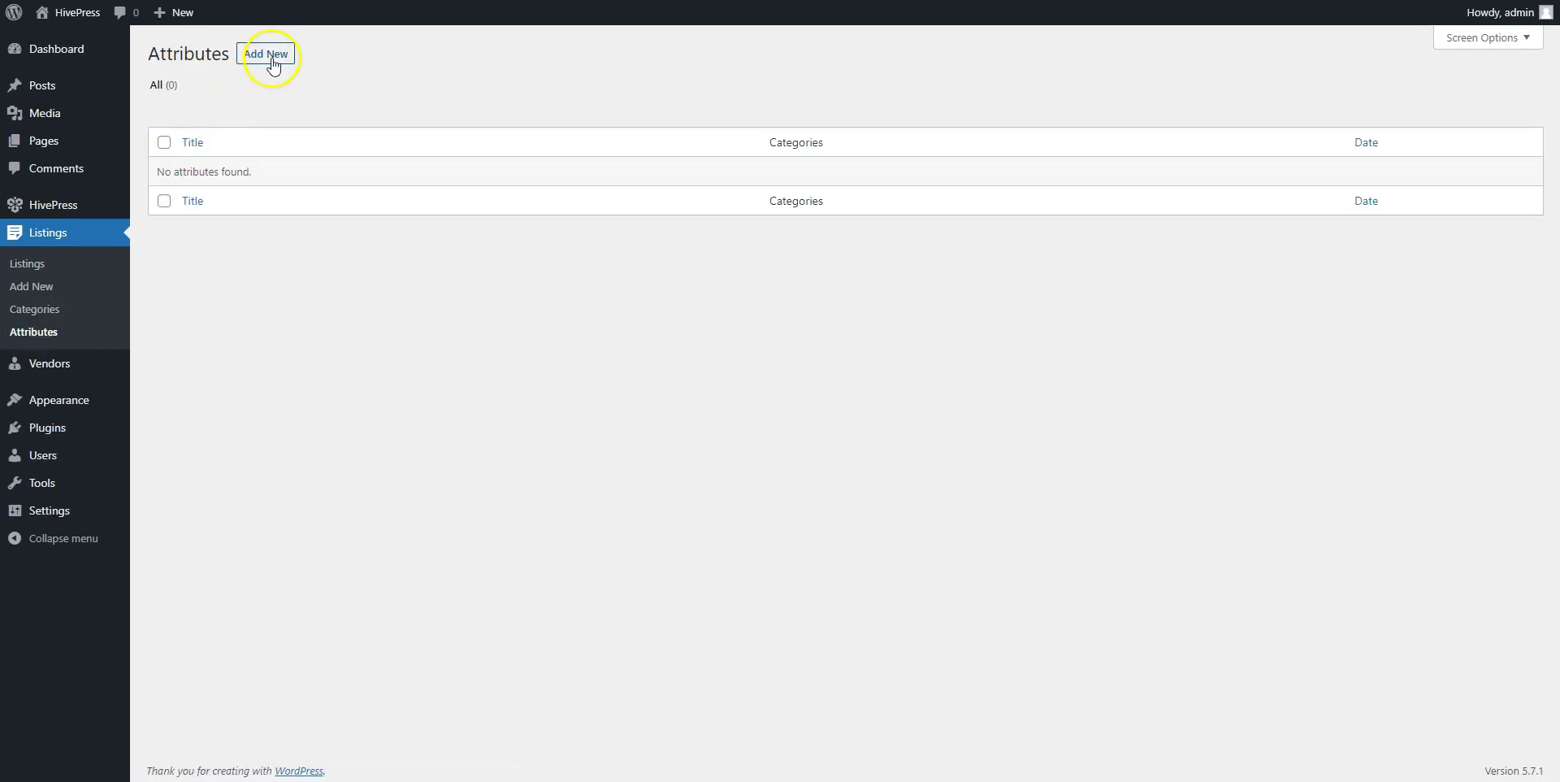
Create a new listing attribute titled 'Sq. Footage', editable on the front end.
left_click(266, 55)
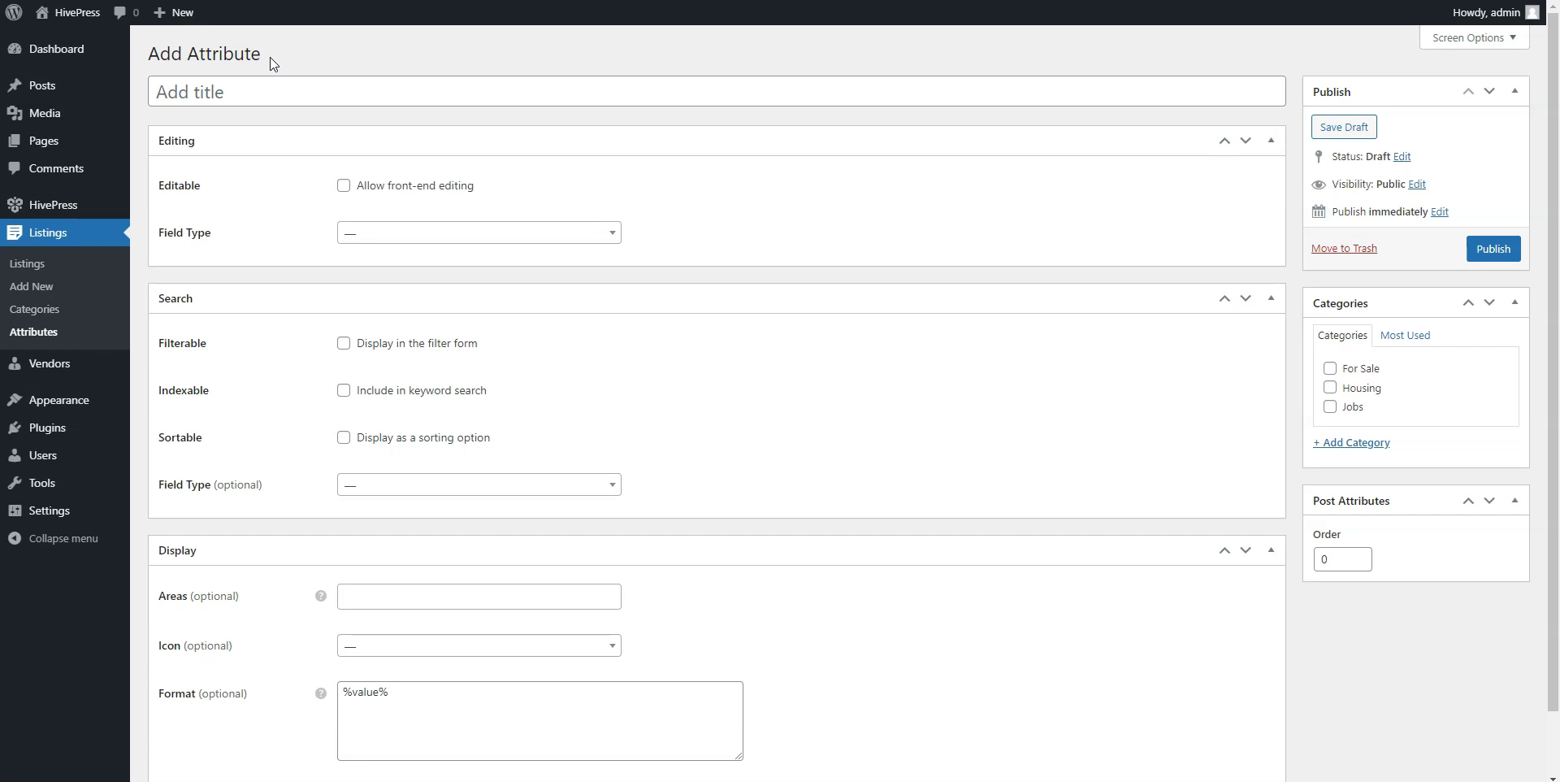
left_click(272, 92)
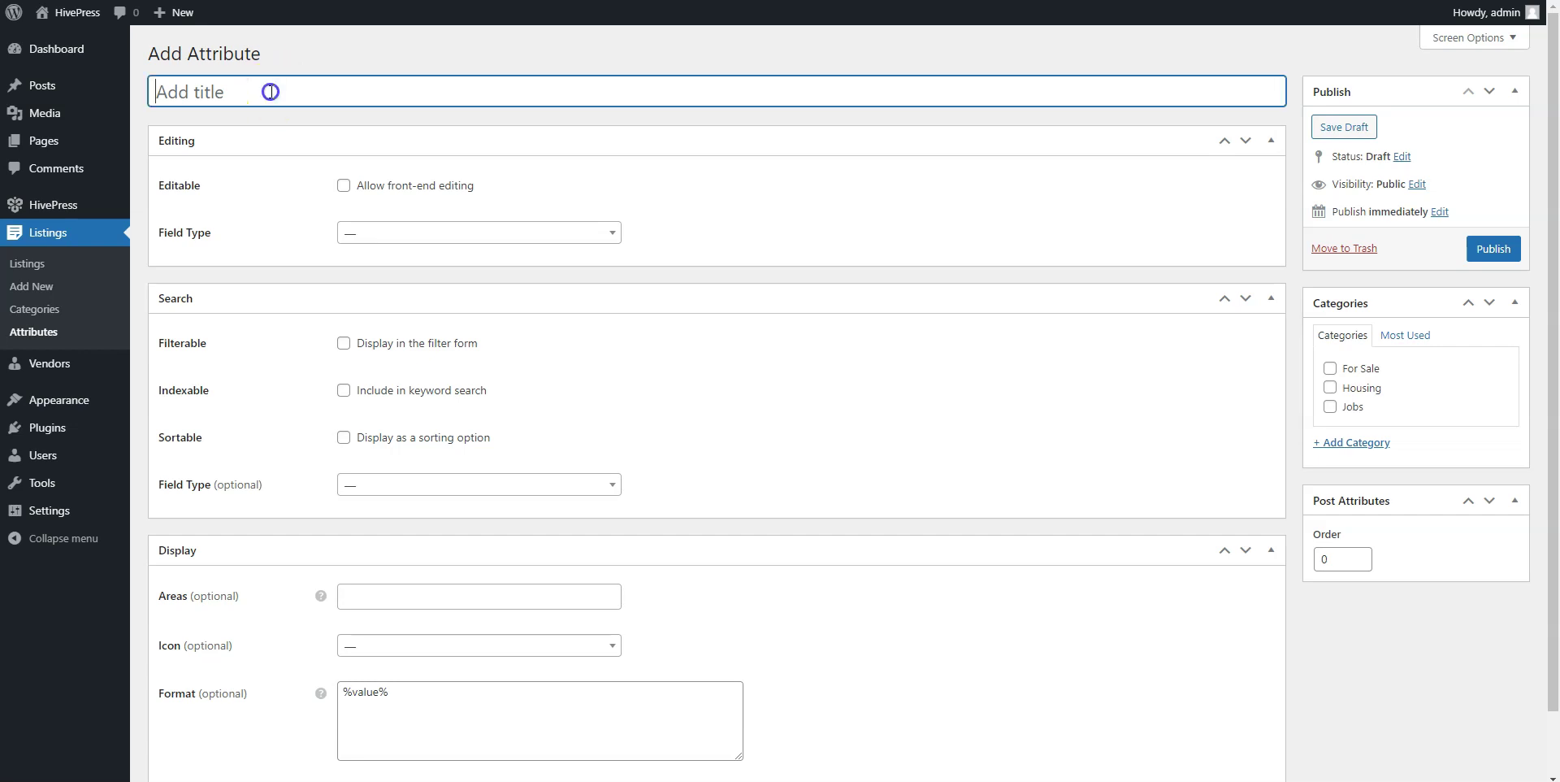
type("Sq. Footage")
left_click(343, 185)
Make Sq. Footage a filterable, sortable Number field searched as a Number Range.
left_click(470, 281)
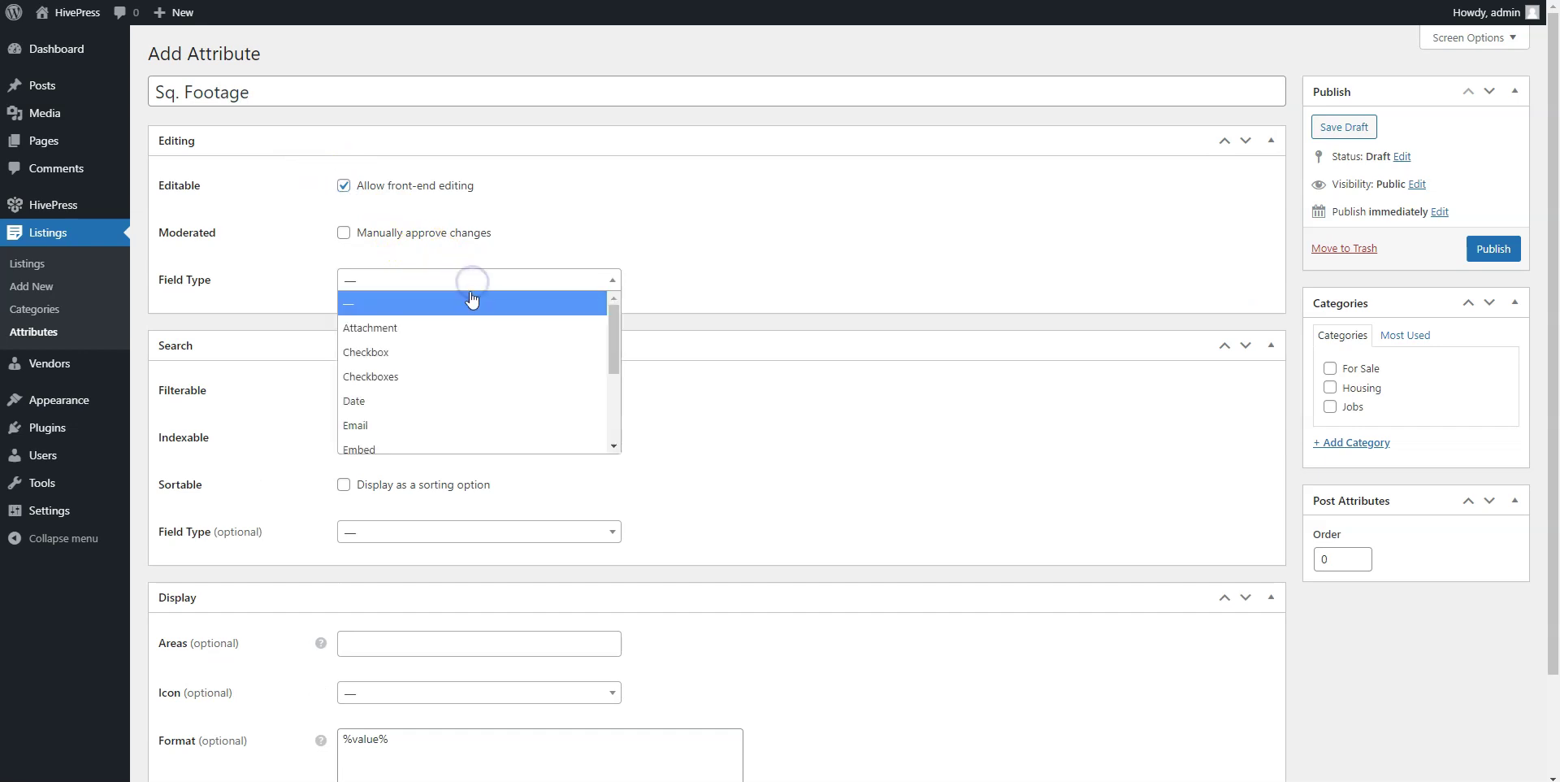
scroll(463, 339, "down", 2)
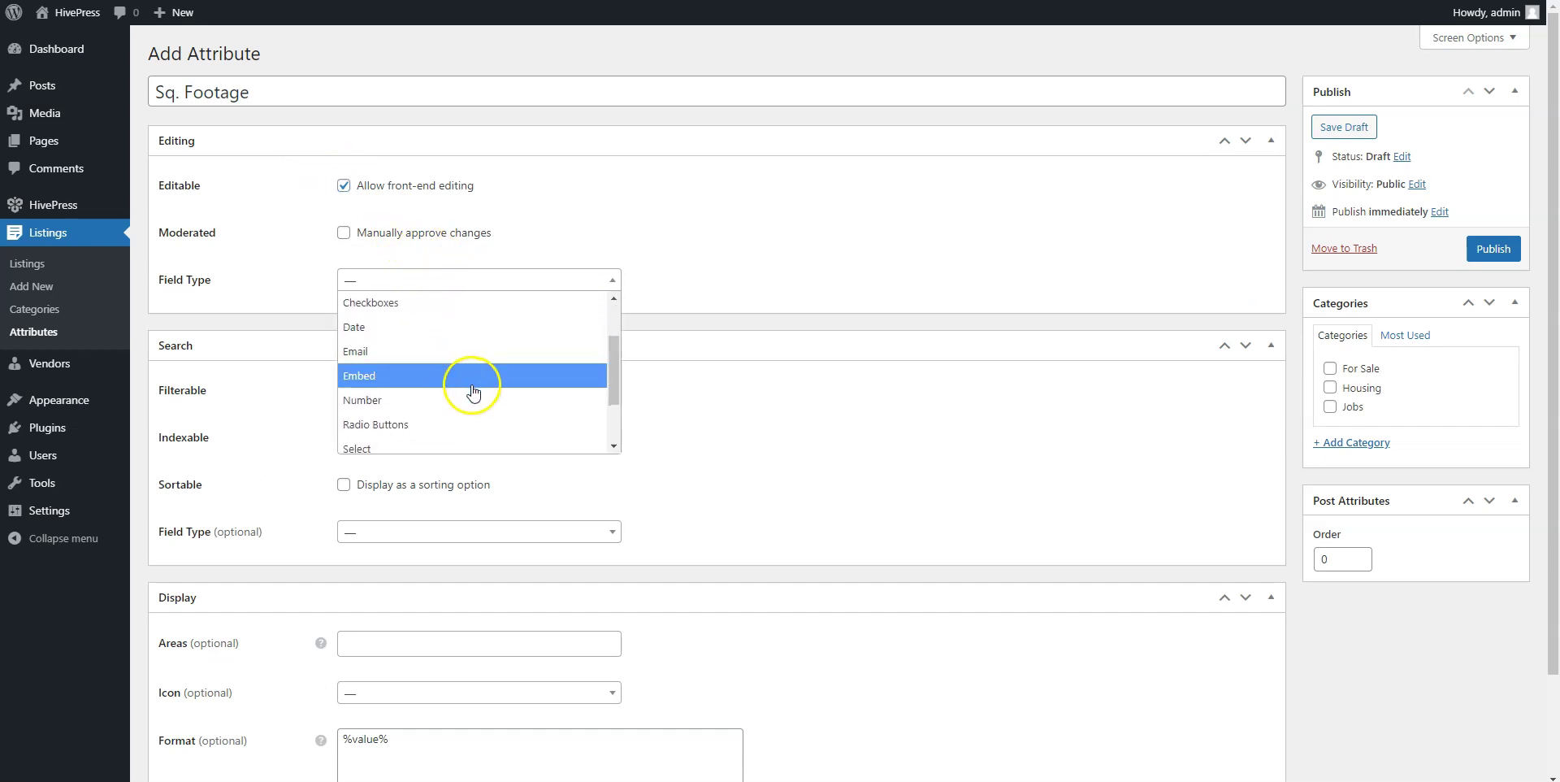
left_click(474, 398)
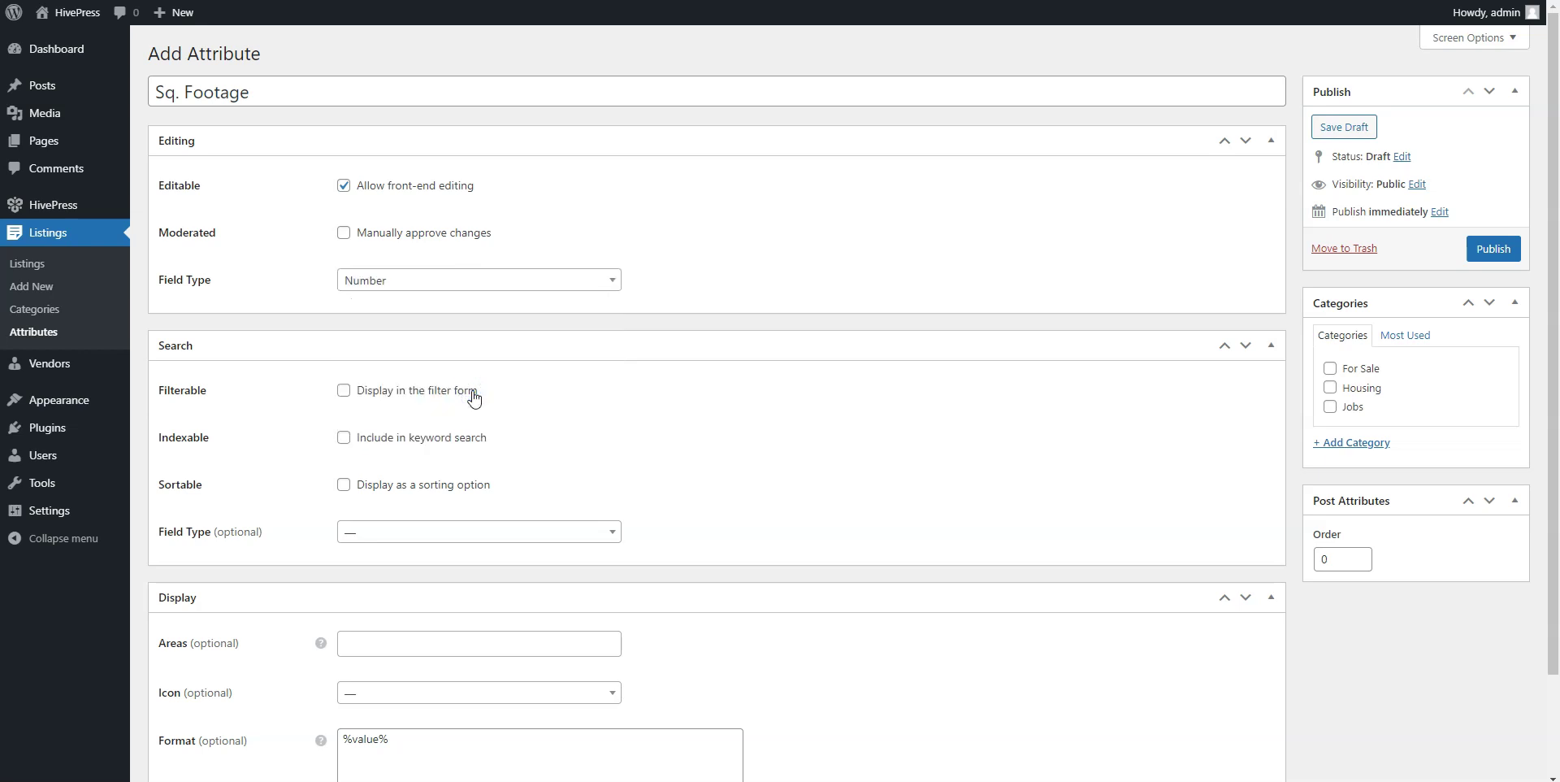
left_click(343, 391)
left_click(345, 483)
left_click(398, 533)
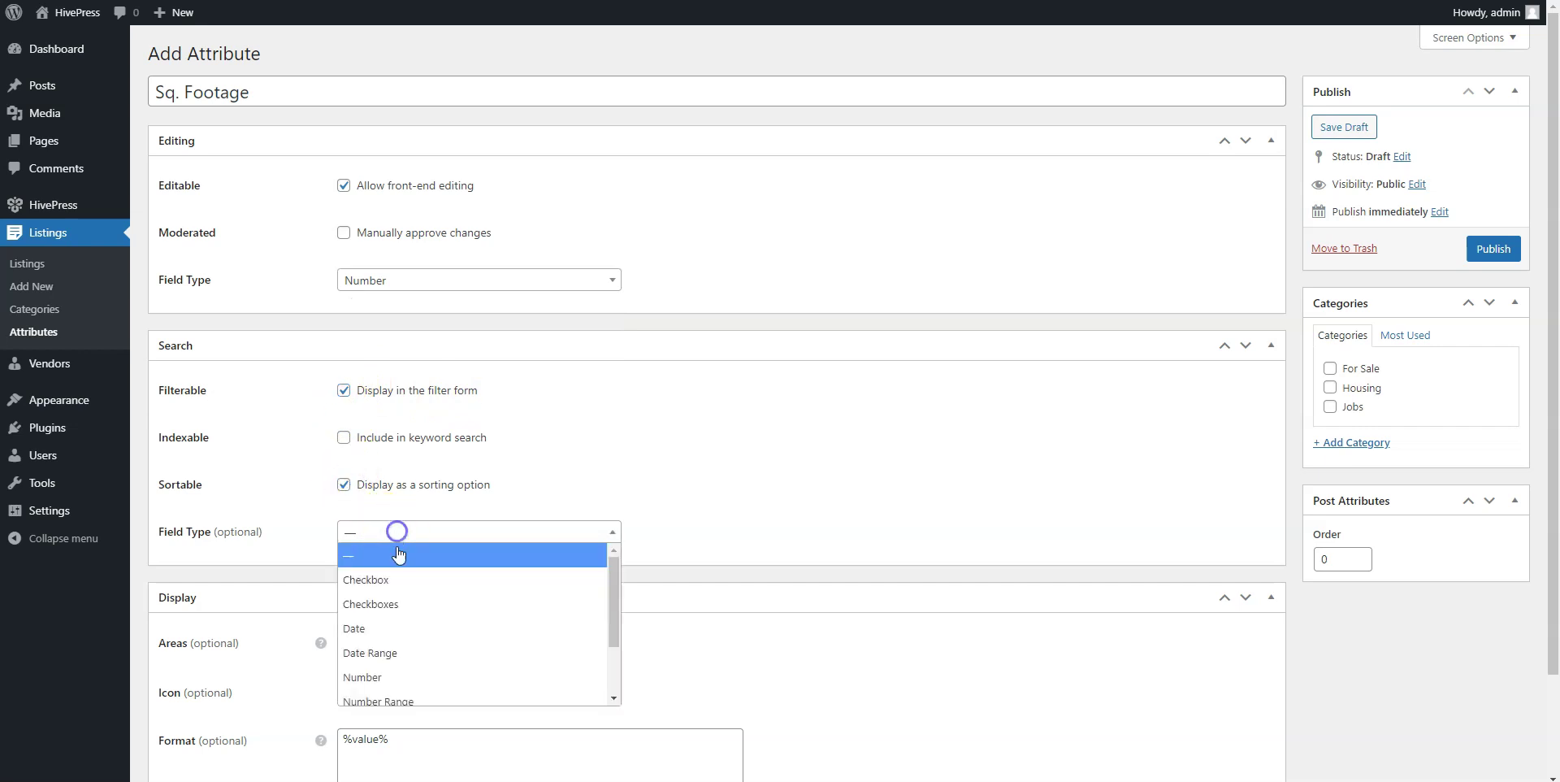
scroll(408, 617, "down", 2)
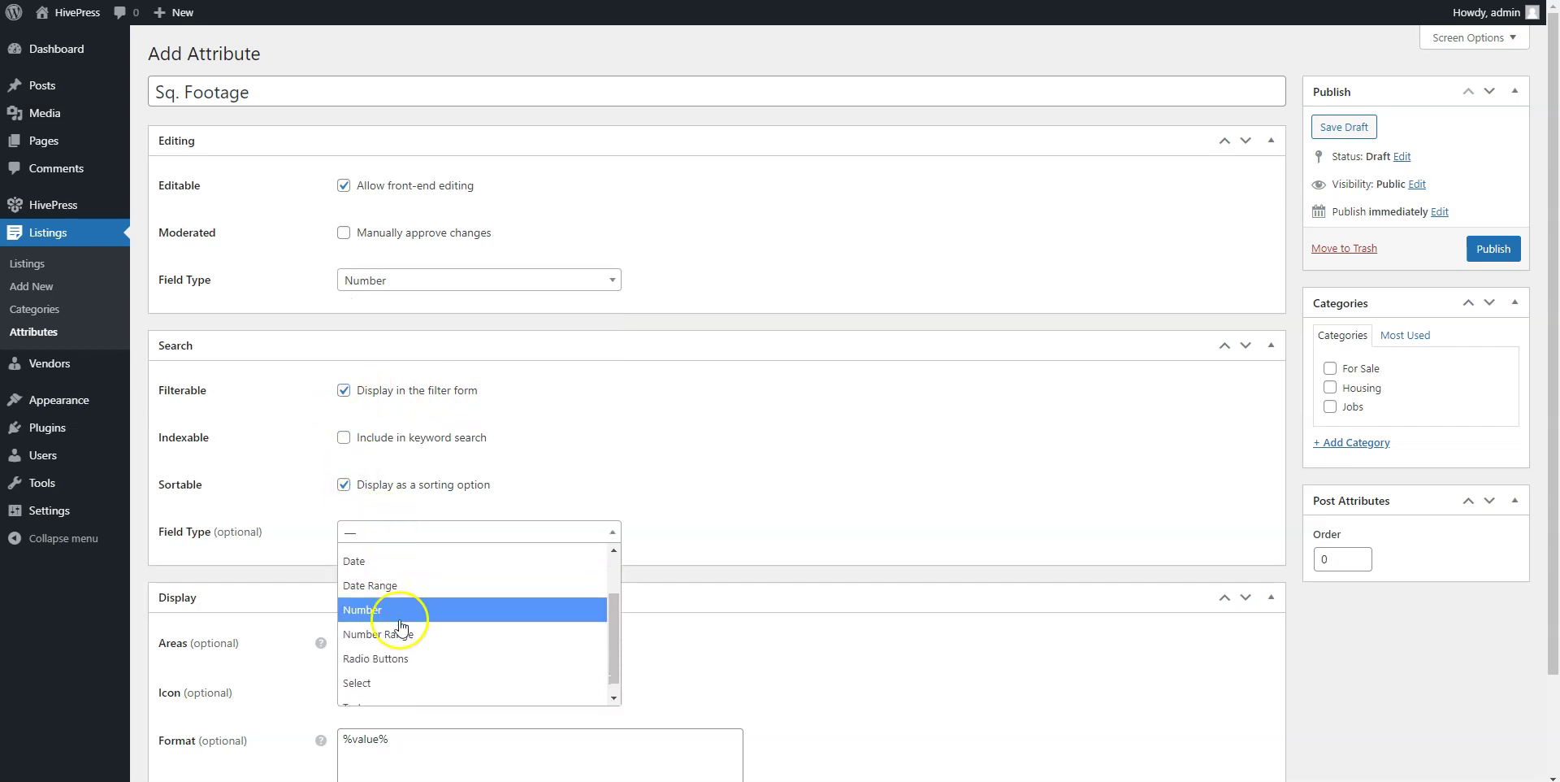
left_click(404, 636)
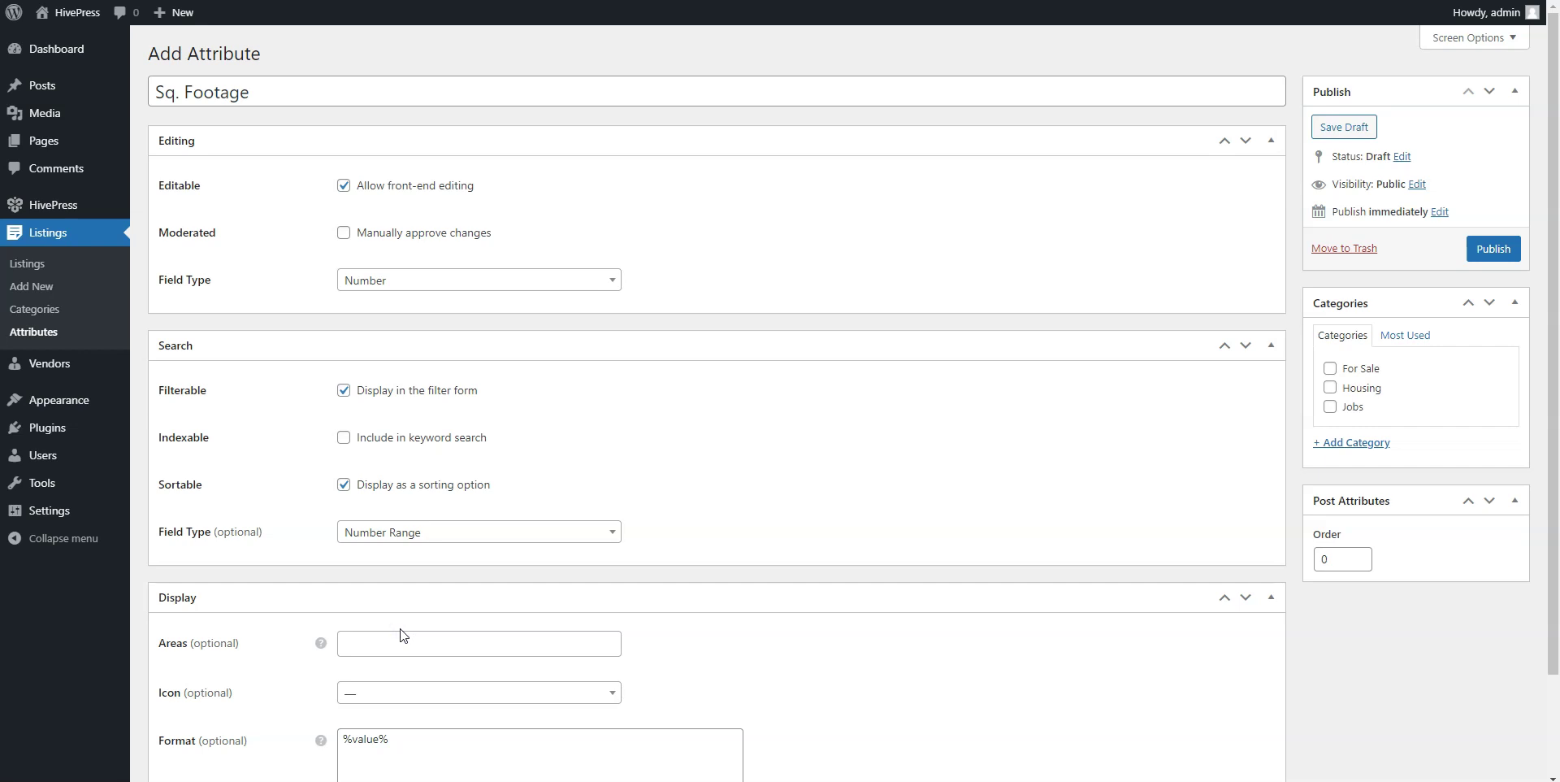
Show the attribute in Block (secondary) and Page (secondary) areas, formatted '%label%: %value% ft²'.
left_click(402, 641)
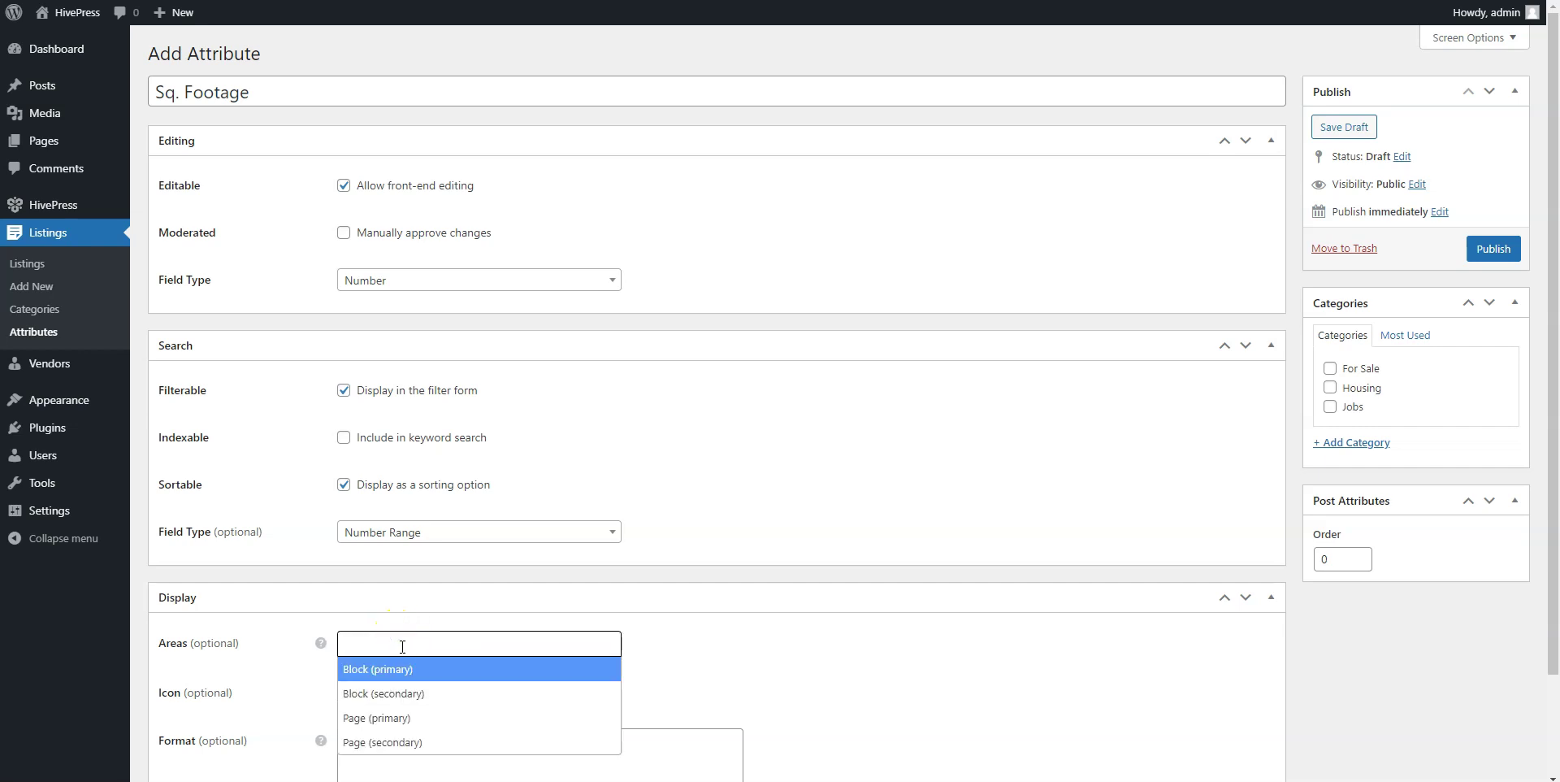
left_click(403, 693)
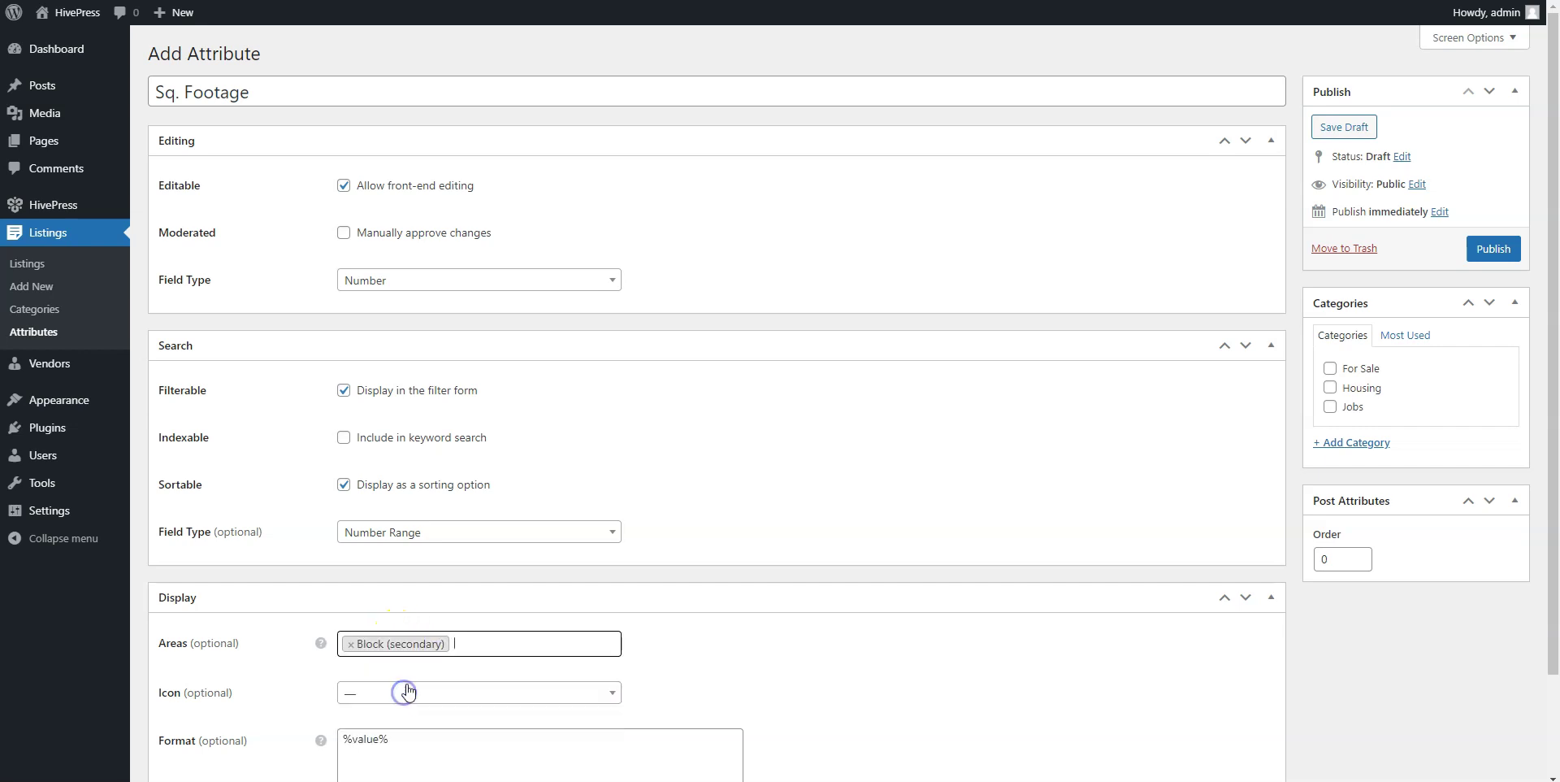
left_click(465, 647)
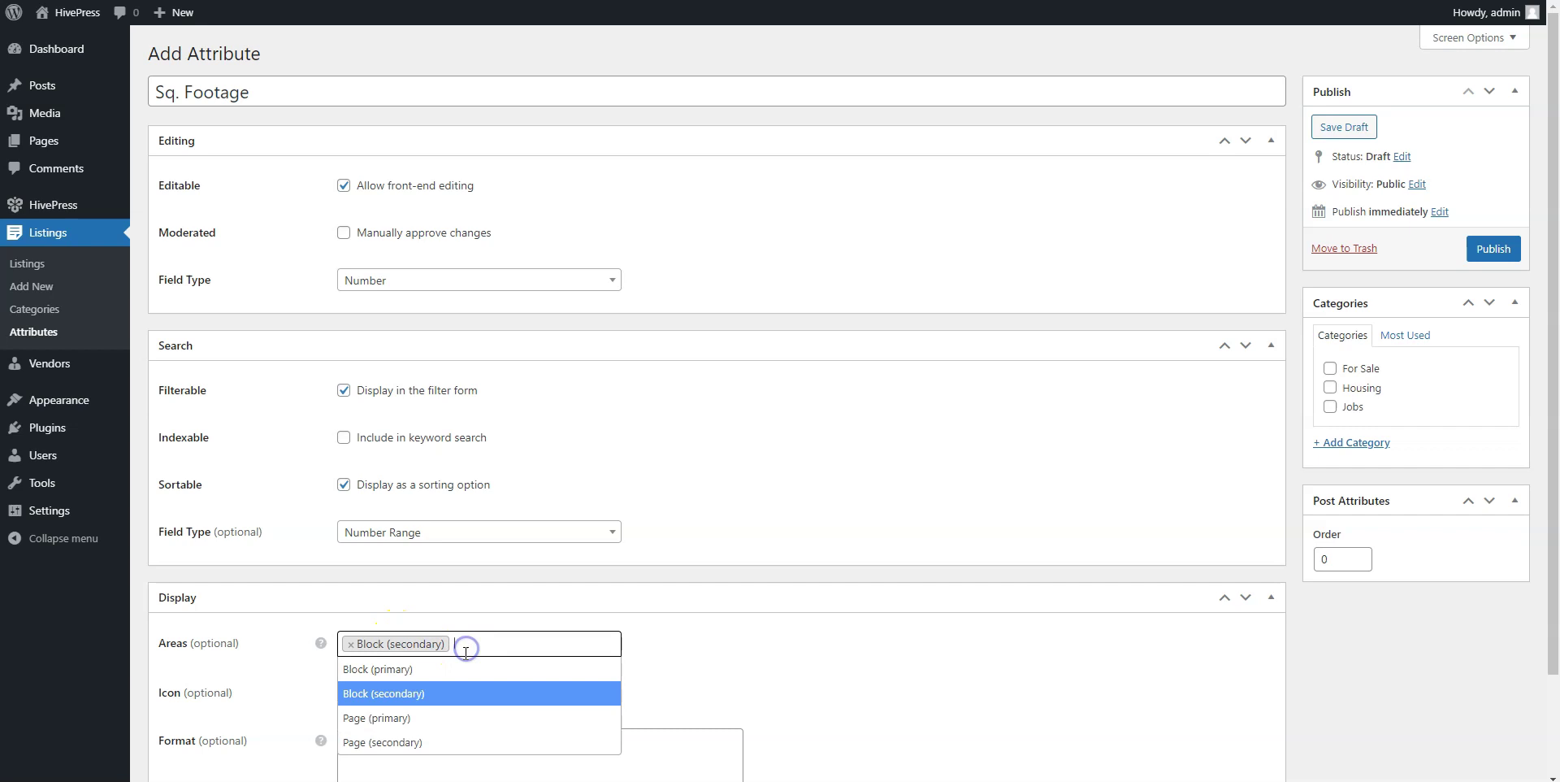
left_click(445, 741)
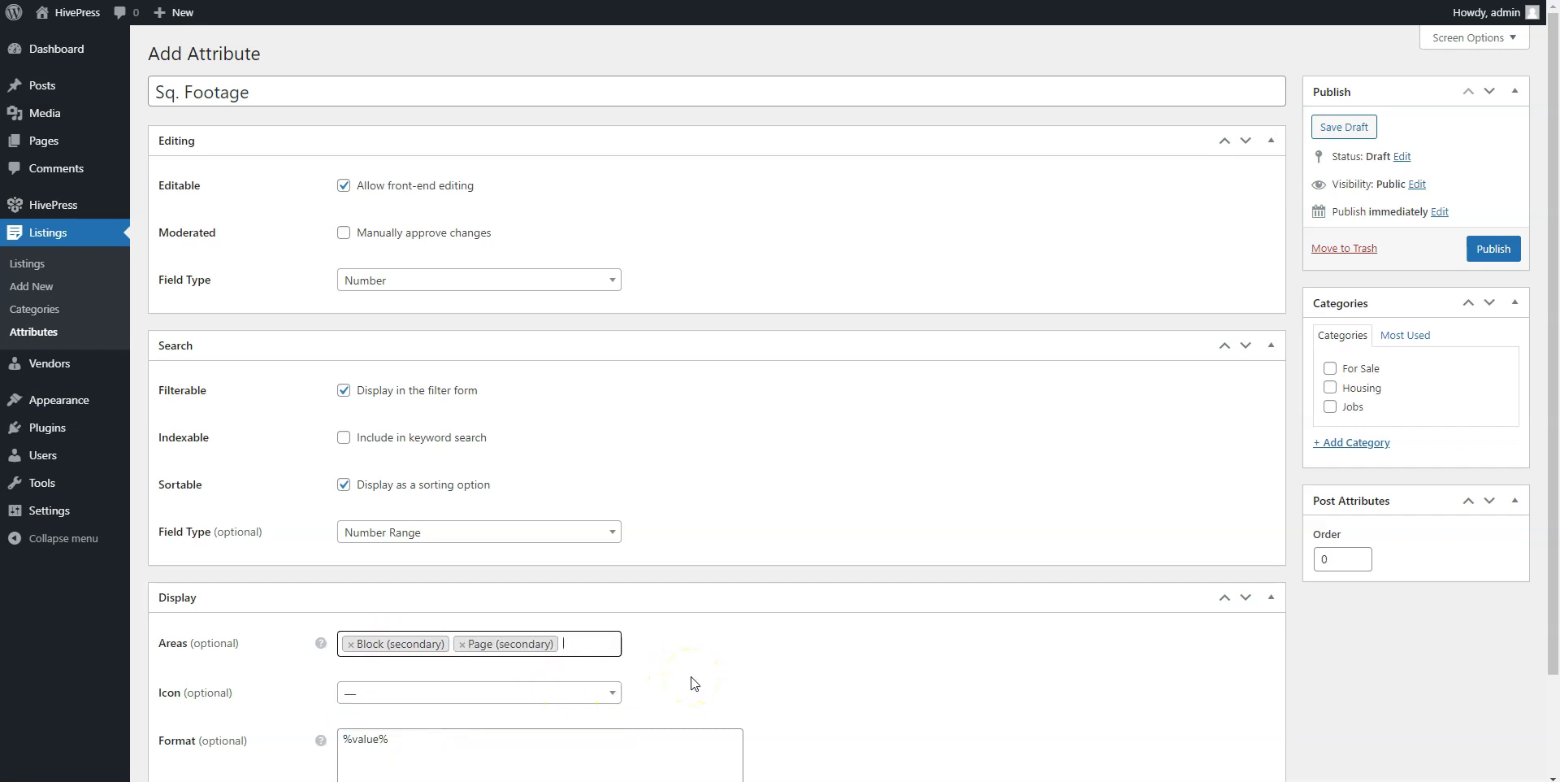
scroll(695, 683, "down", 3)
left_click(345, 627)
type("%label%:")
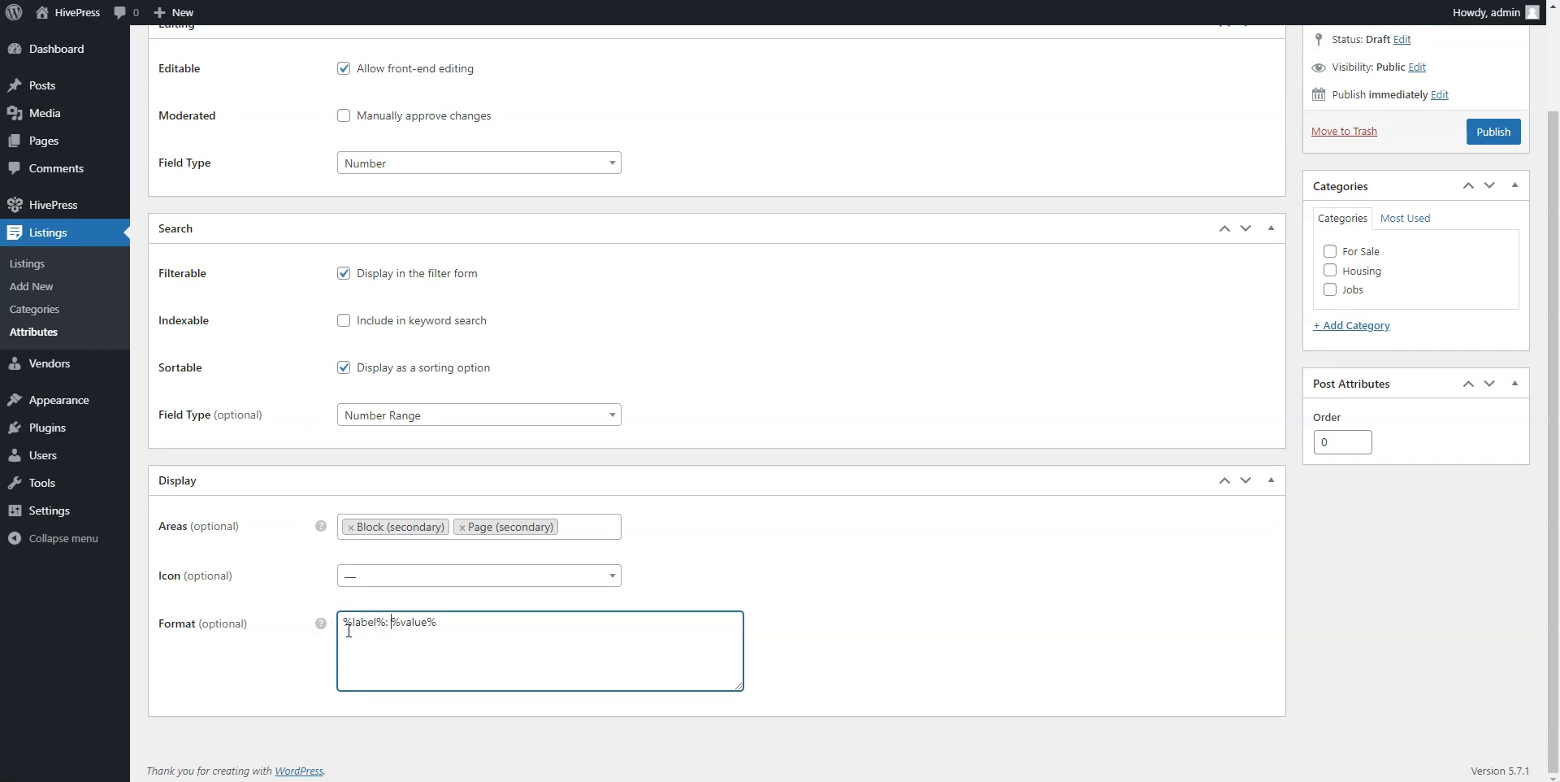
left_click(444, 622)
type("ft²")
scroll(718, 550, "up", 2)
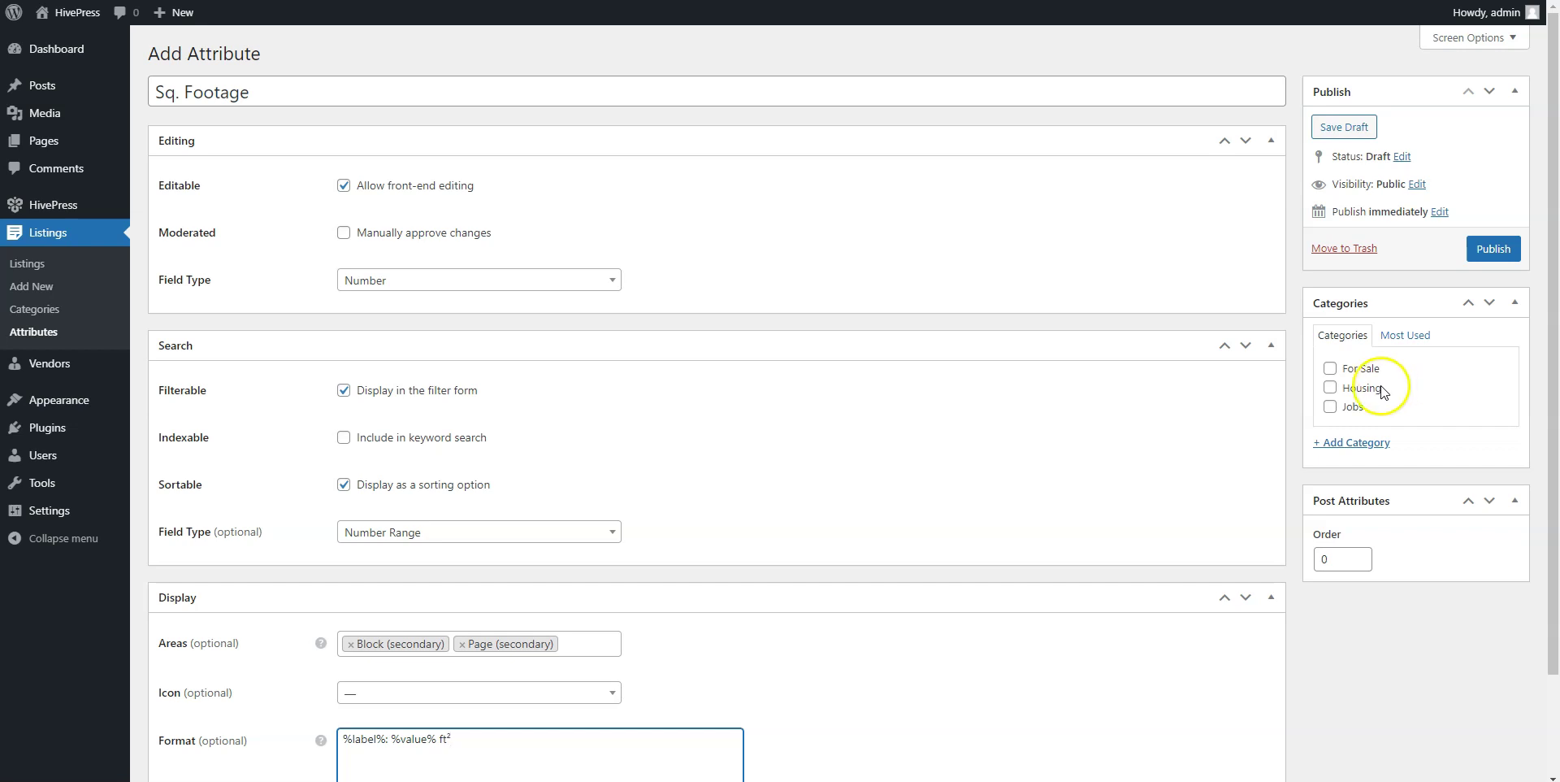
Assign Sq. Footage to the Housing category and publish the attribute.
left_click(1331, 389)
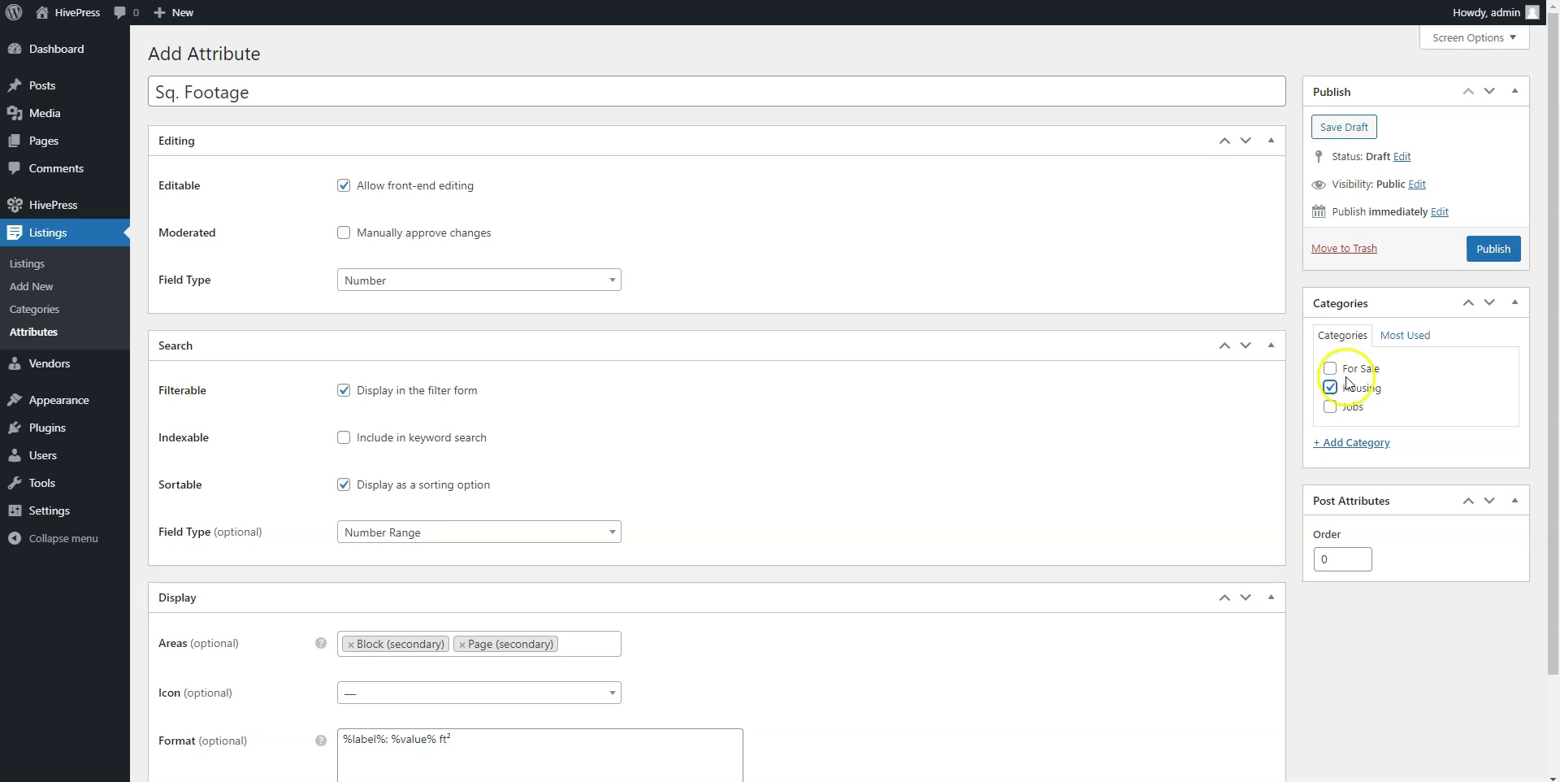
left_click(1483, 258)
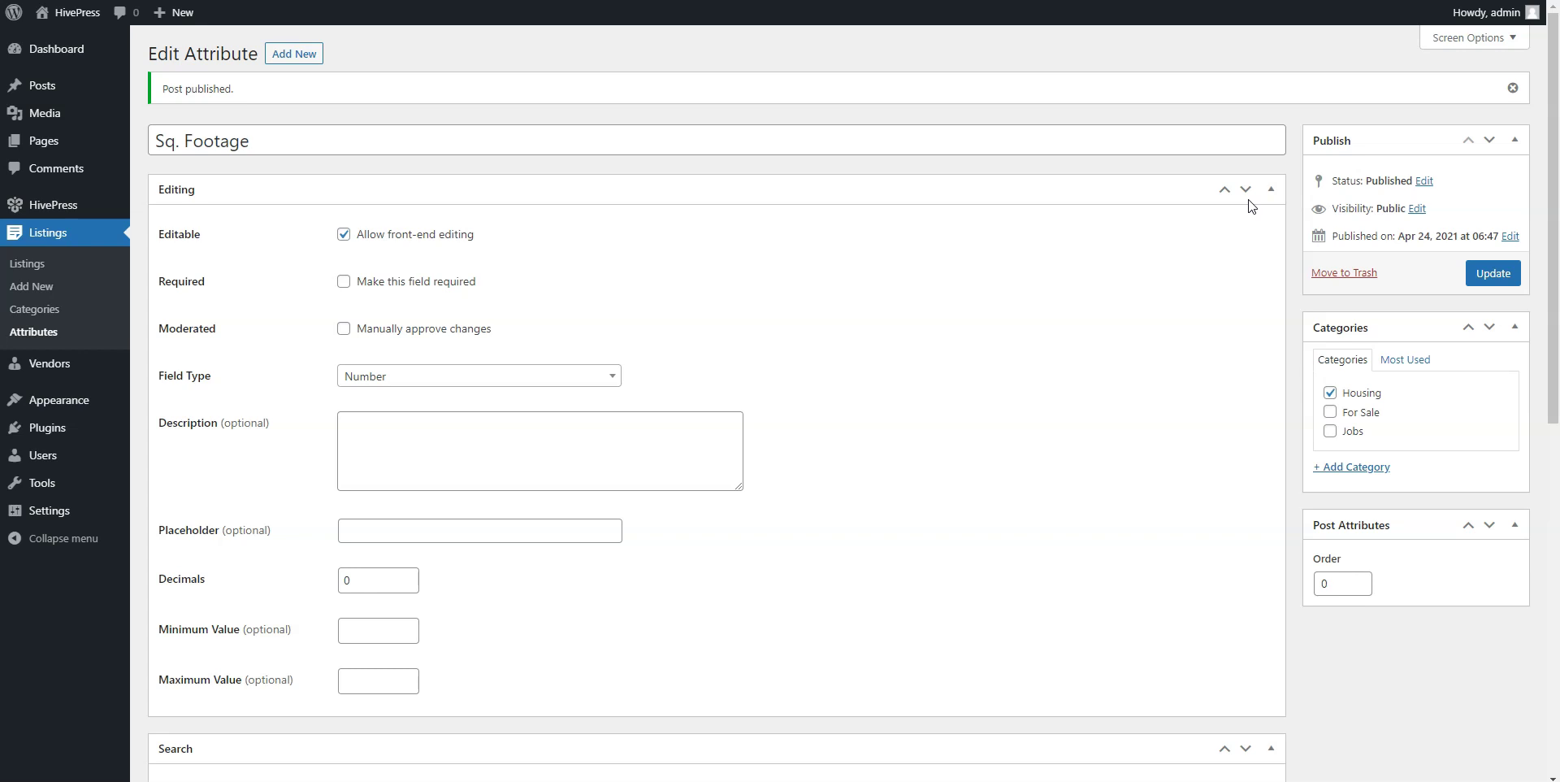
left_click(1248, 199)
Go to the live site's front end via the site name in the admin bar.
left_click(71, 13)
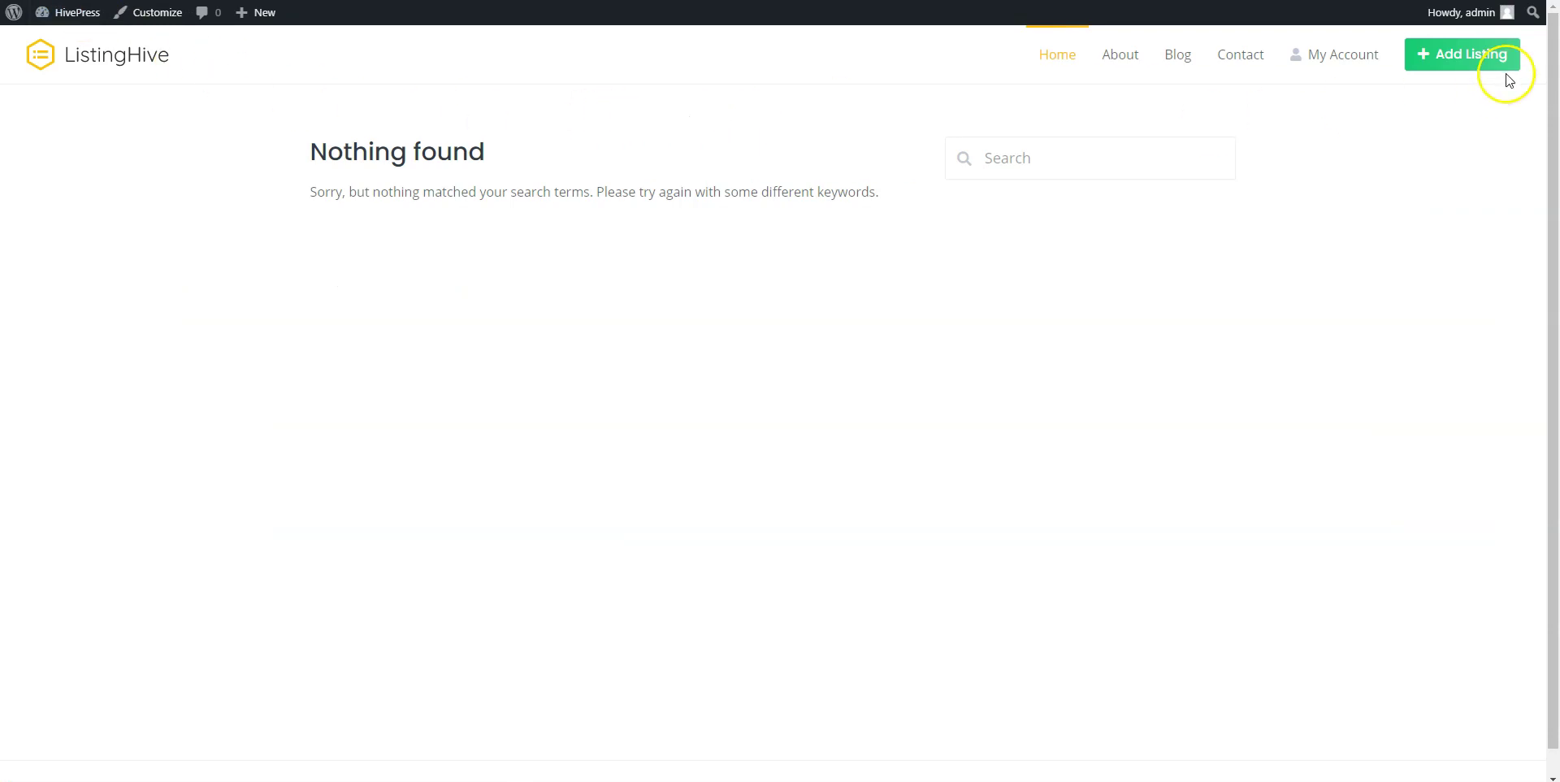
Start a new Housing listing and upload HivePress.jpg as its image.
left_click(1488, 55)
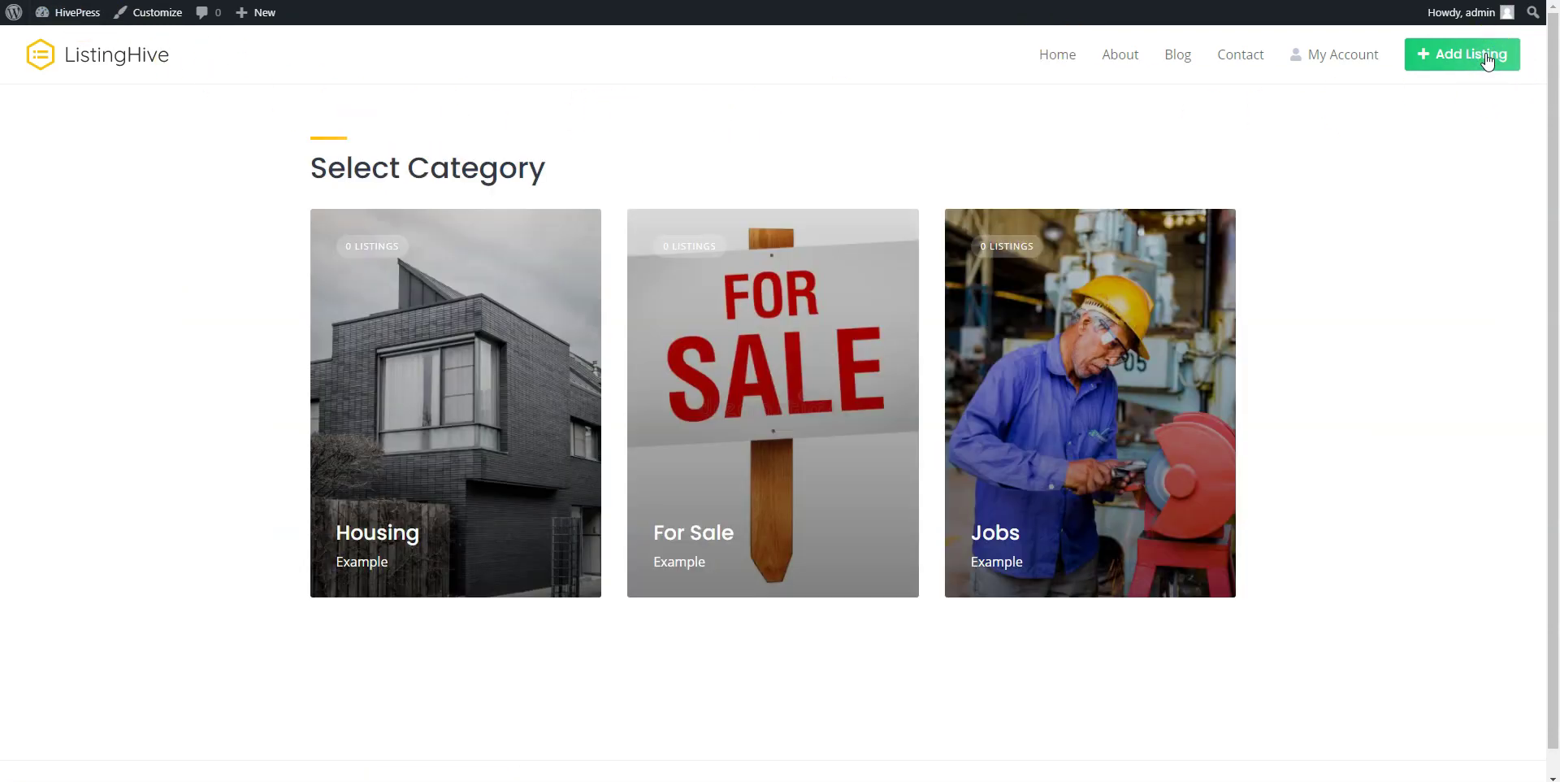
left_click(462, 399)
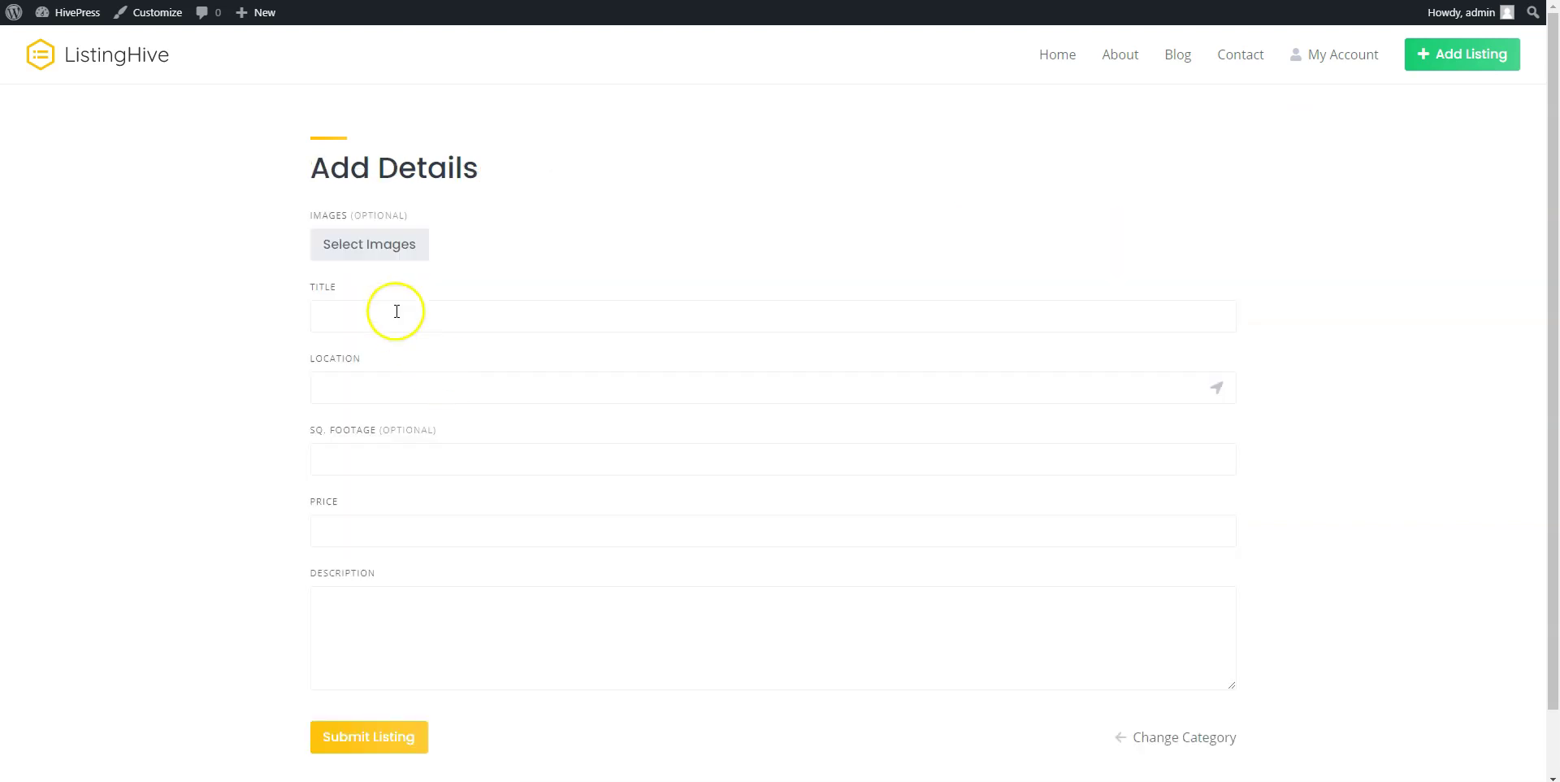
left_click(361, 247)
left_click(576, 213)
left_click(964, 450)
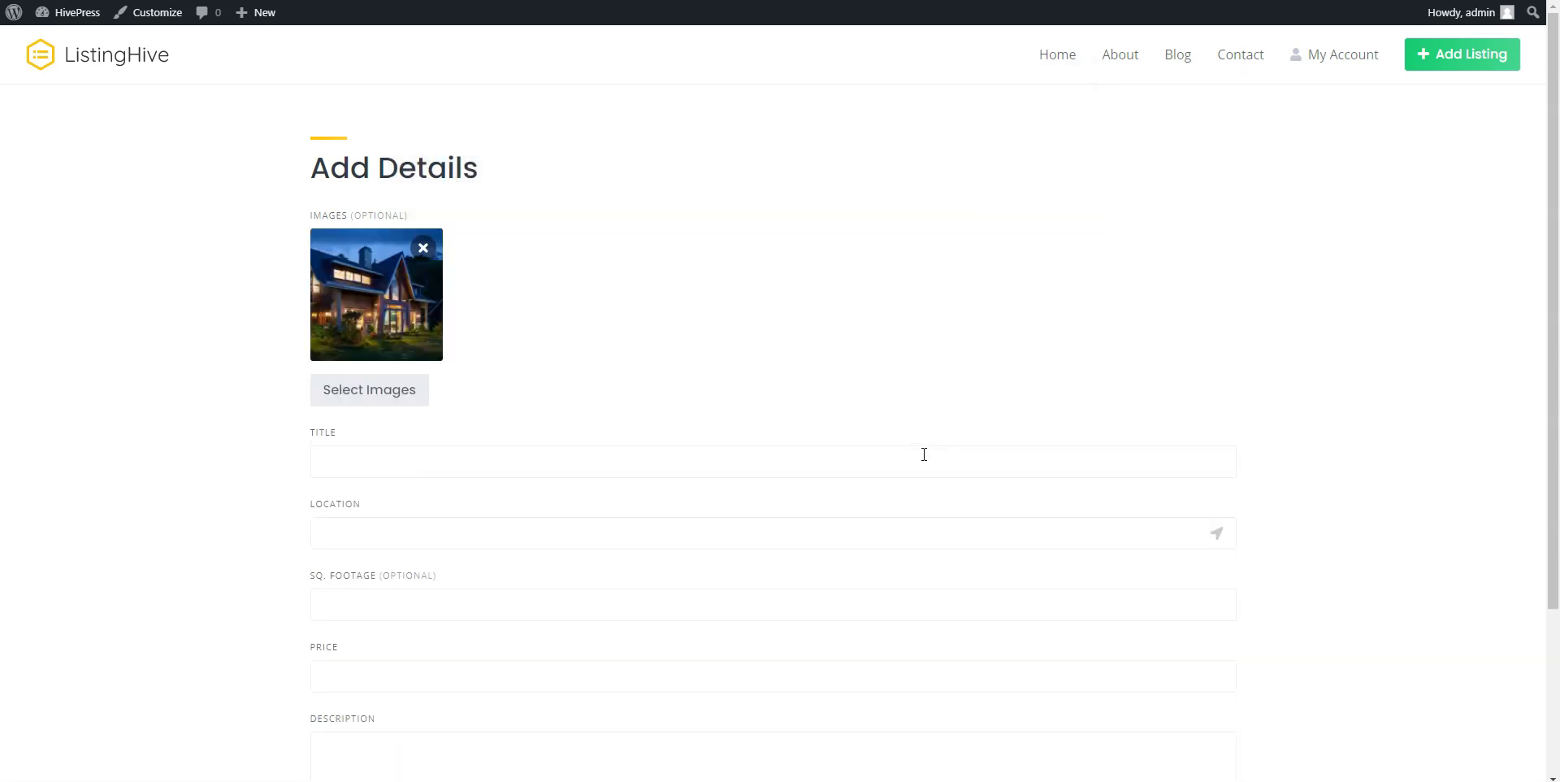
Title the listing 'Beautiful spacious house' and set its street address from the suggestions.
left_click(788, 461)
type("Beautiful spacious house")
left_click(748, 513)
left_click(741, 532)
type("11 Hoover Ave")
left_click(494, 605)
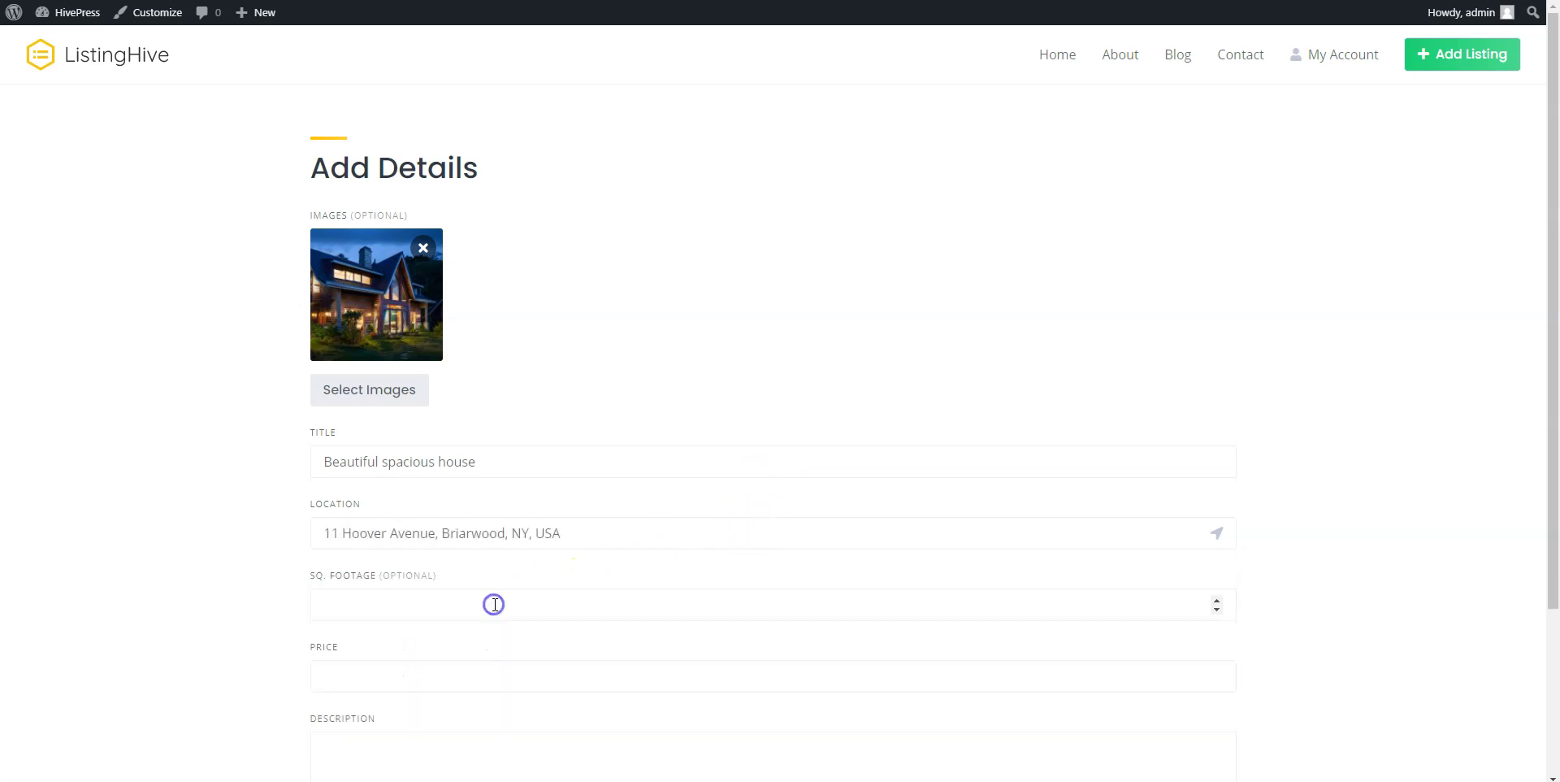
Enter square footage 1600, price 1400 and the description 'Example'.
left_click(391, 606)
type("1600")
left_click(328, 675)
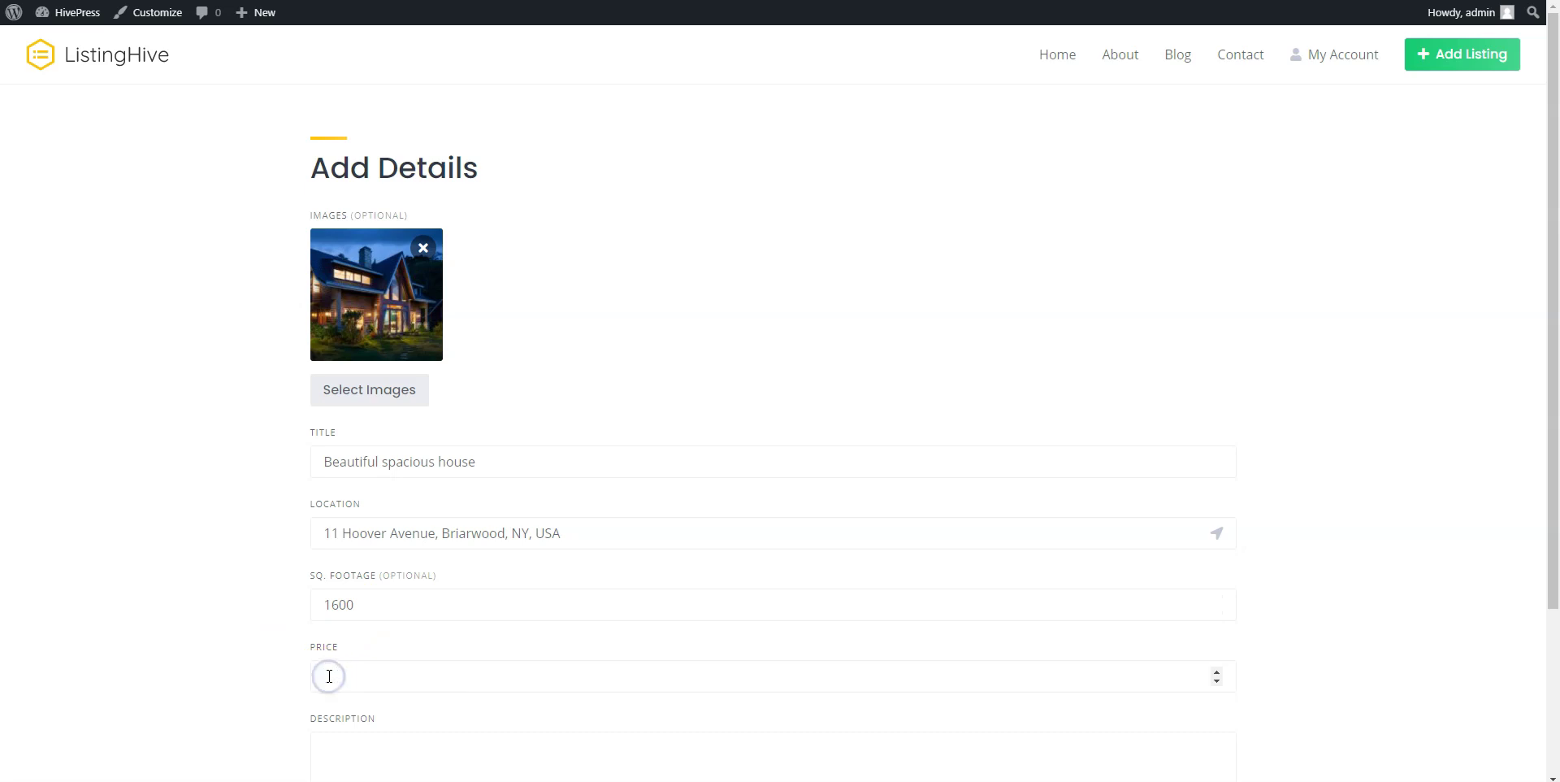
type("1400")
scroll(247, 687, "down", 3)
left_click(375, 527)
type("Example")
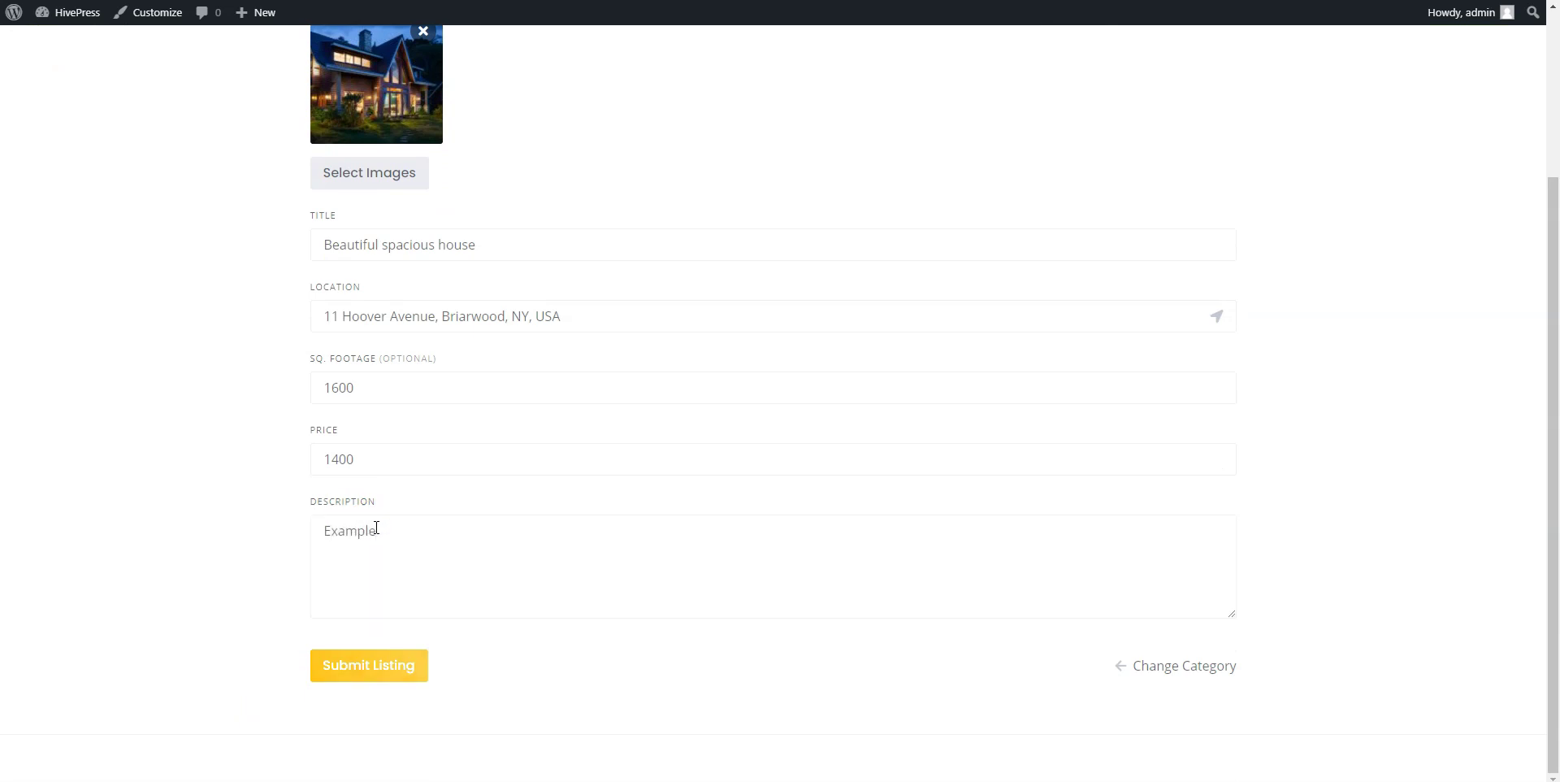
Submit the listing and scroll its published page to check 1,400$/month and 1,600 ft².
left_click(375, 663)
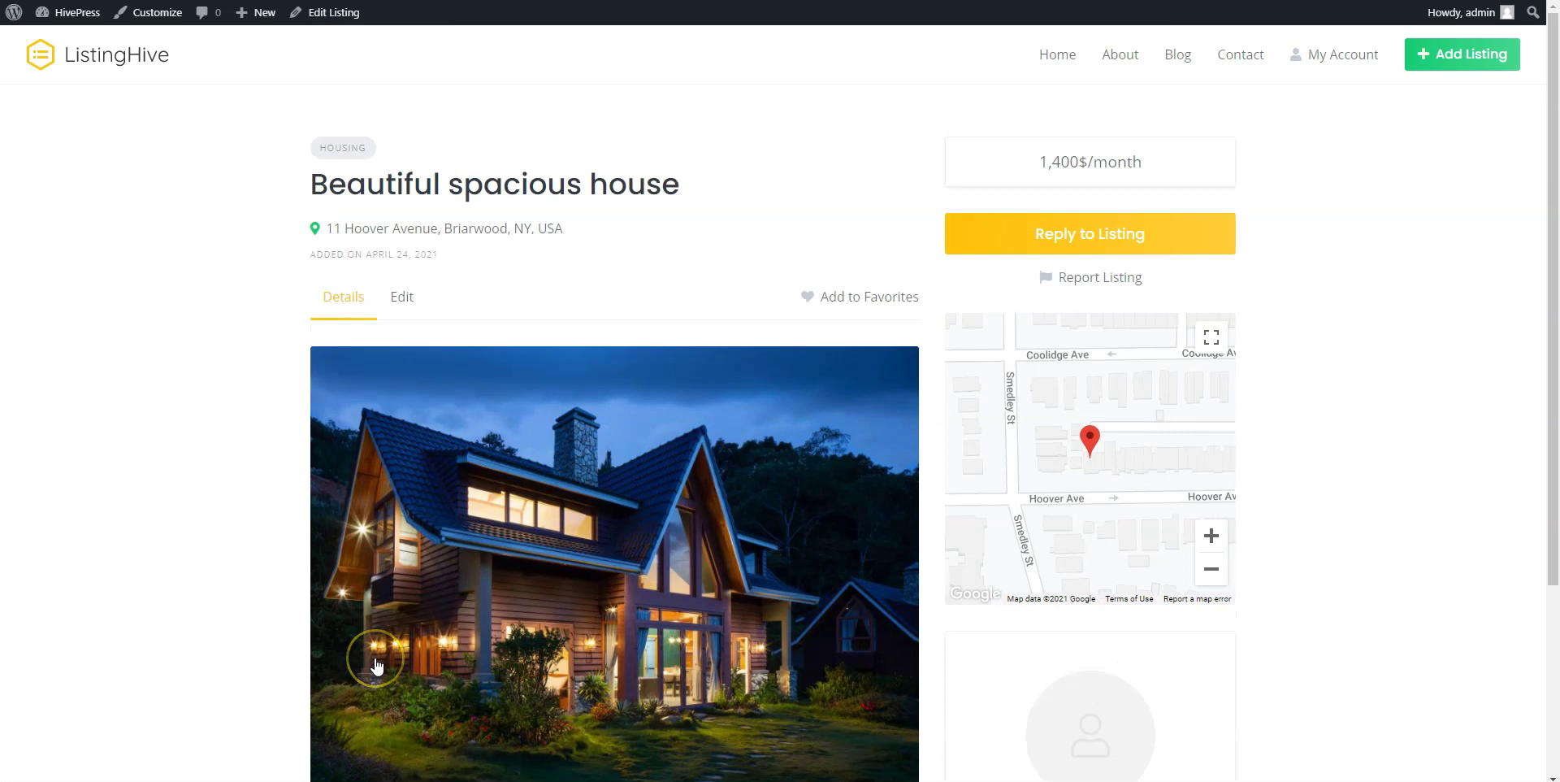
scroll(376, 665, "down", 3)
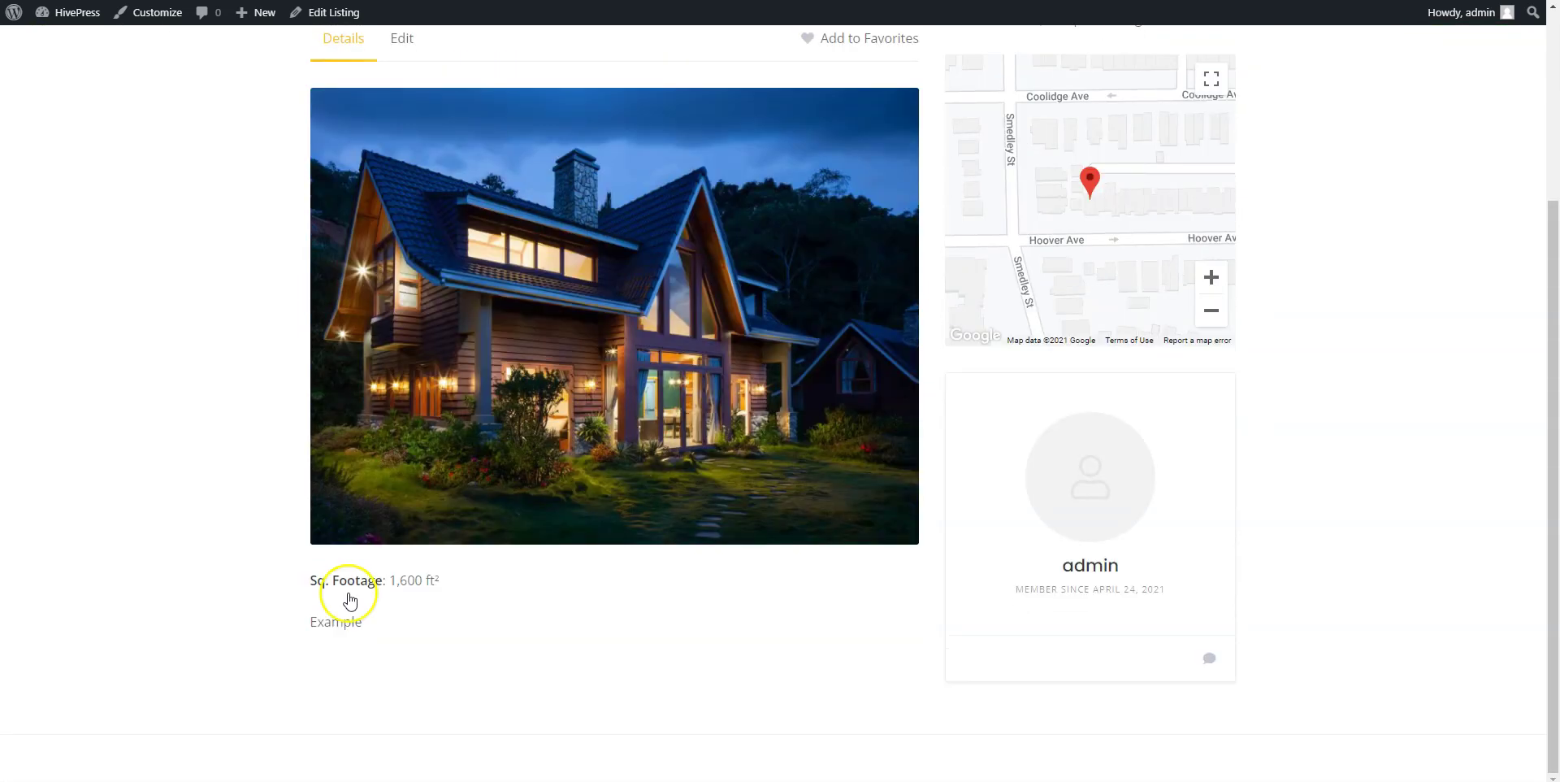
scroll(350, 602, "up", 2)
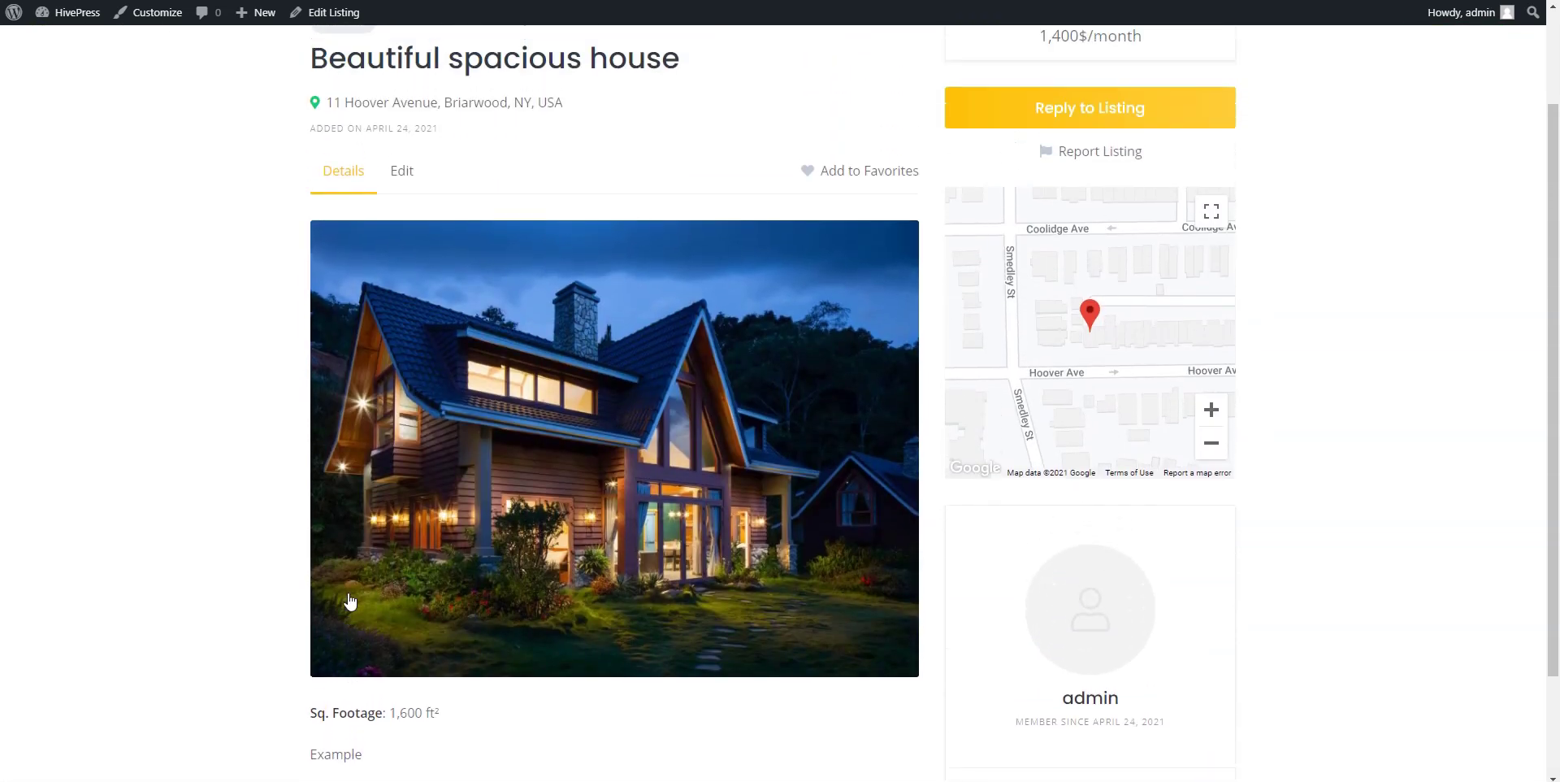
scroll(350, 602, "up", 2)
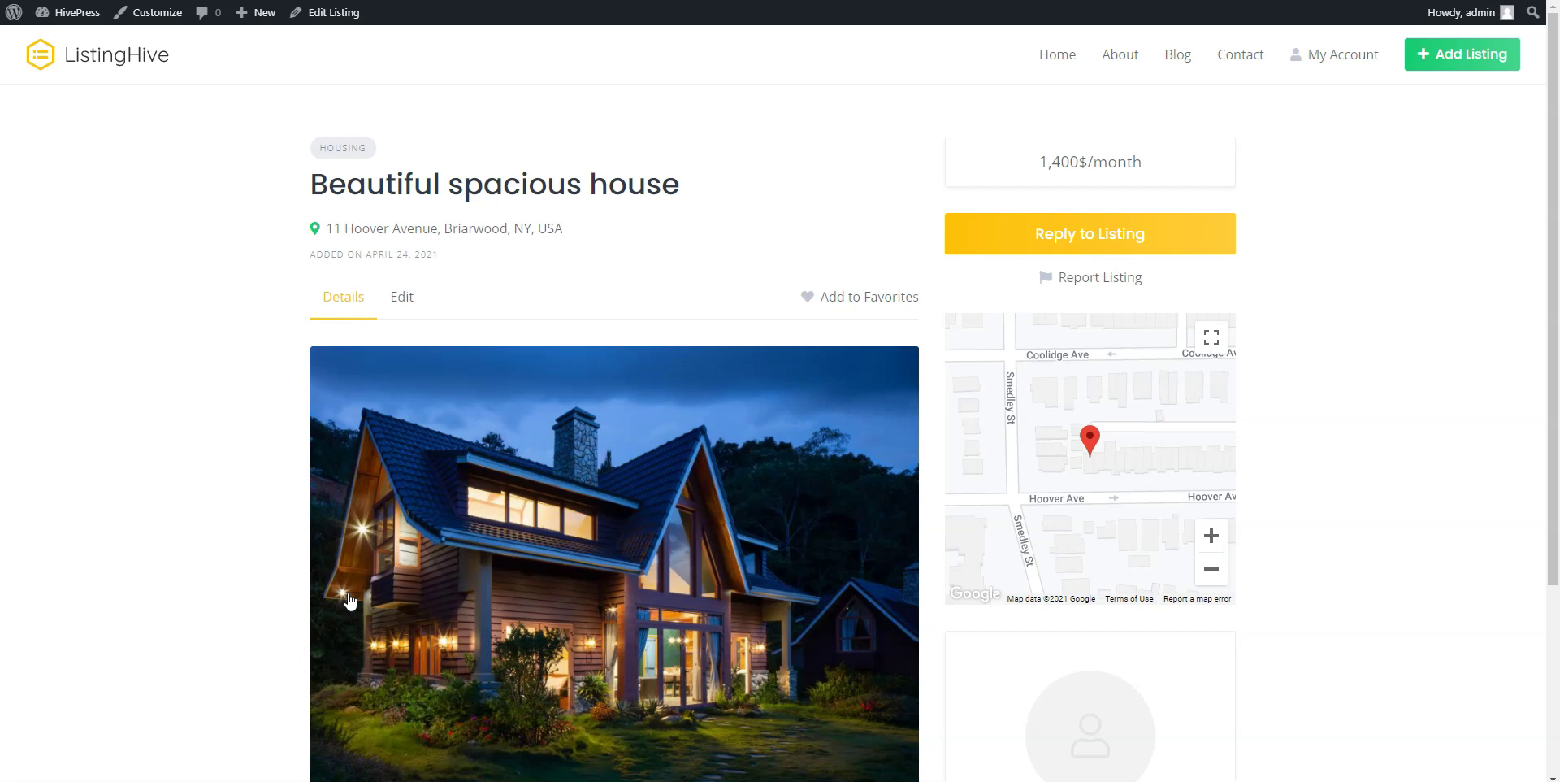
Create a new page titled 'Home'.
left_click(70, 18)
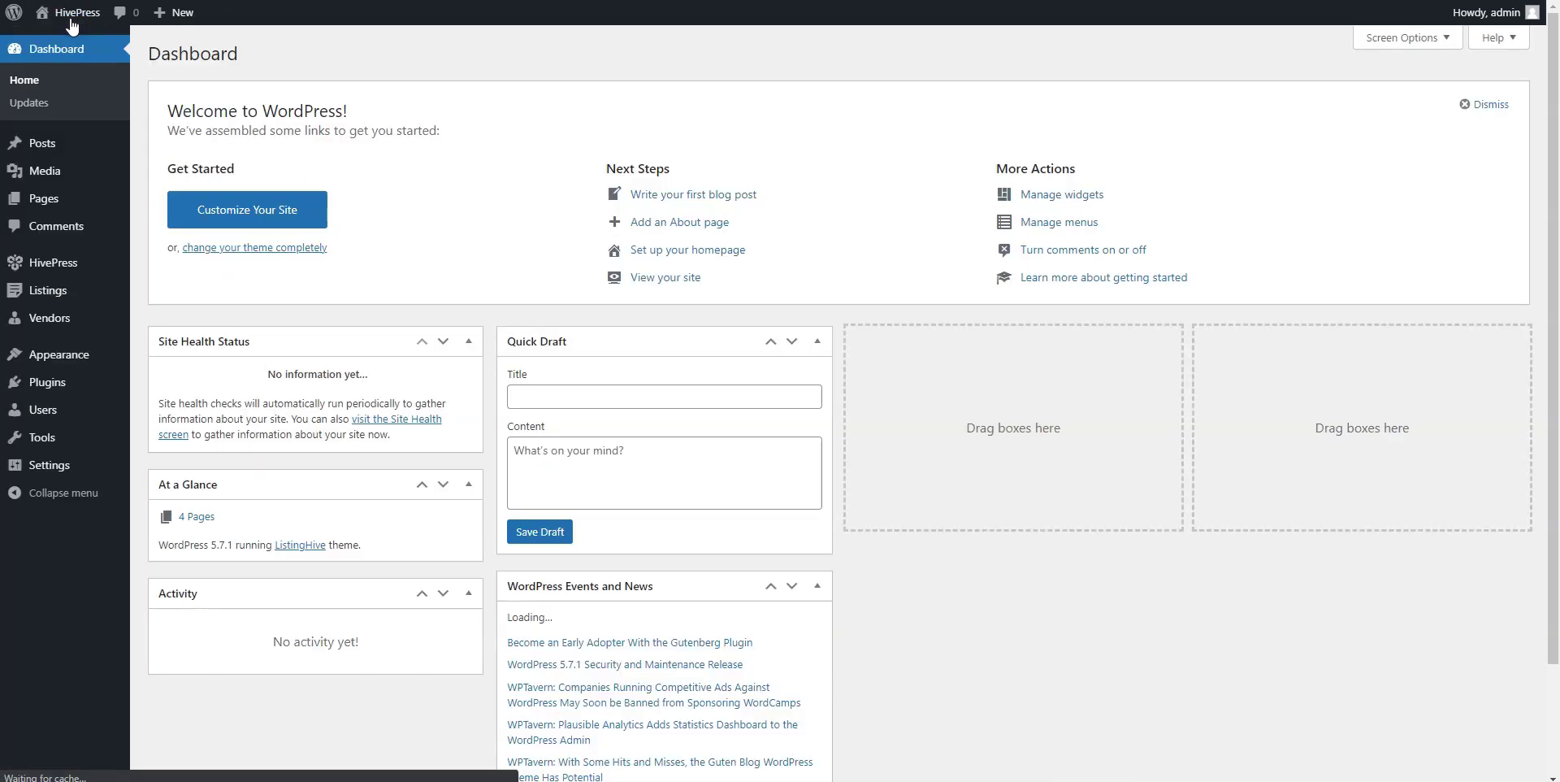
mouse_move(66, 202)
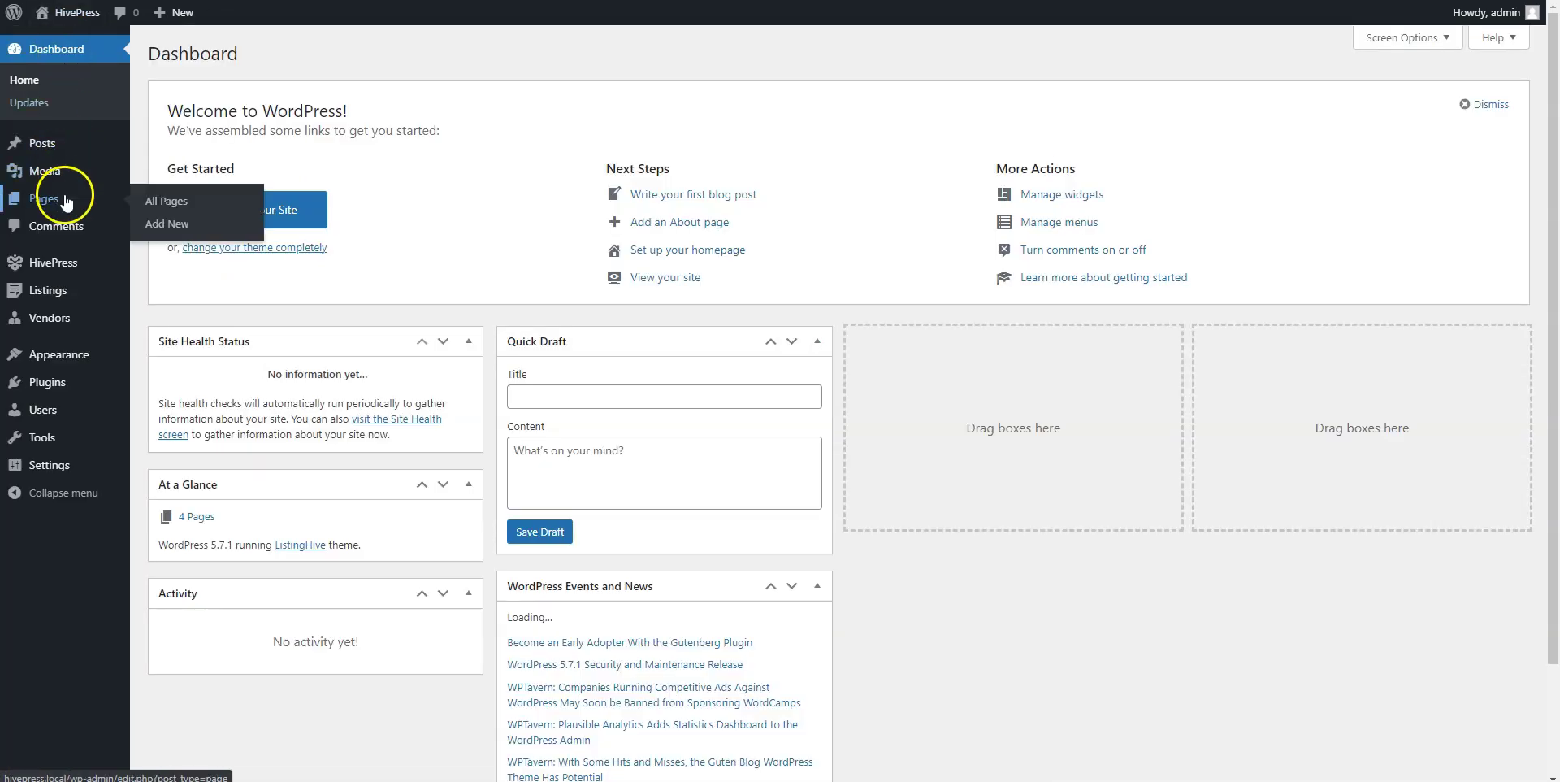
left_click(161, 225)
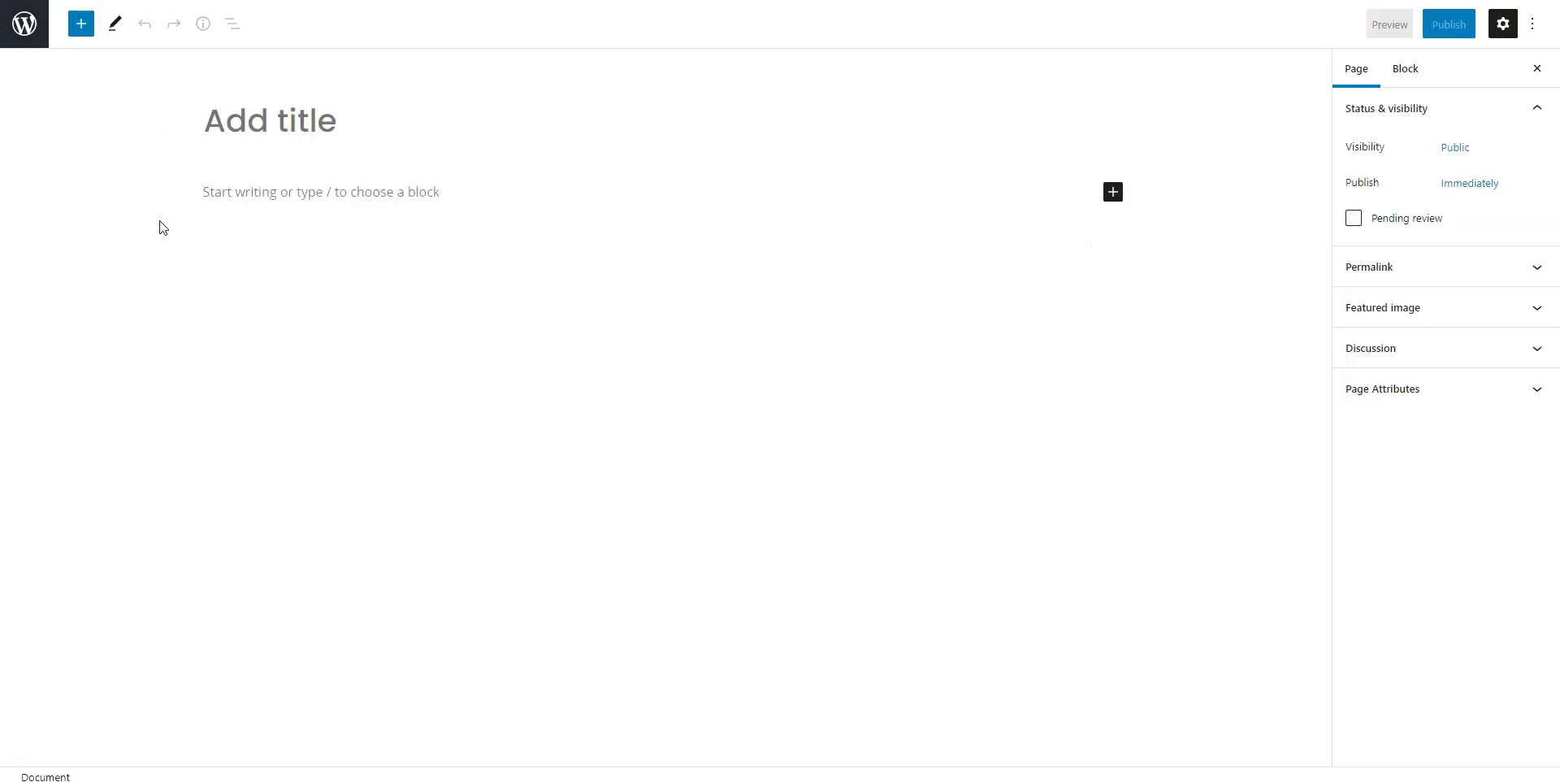
left_click(186, 189)
left_click(237, 122)
type("Home")
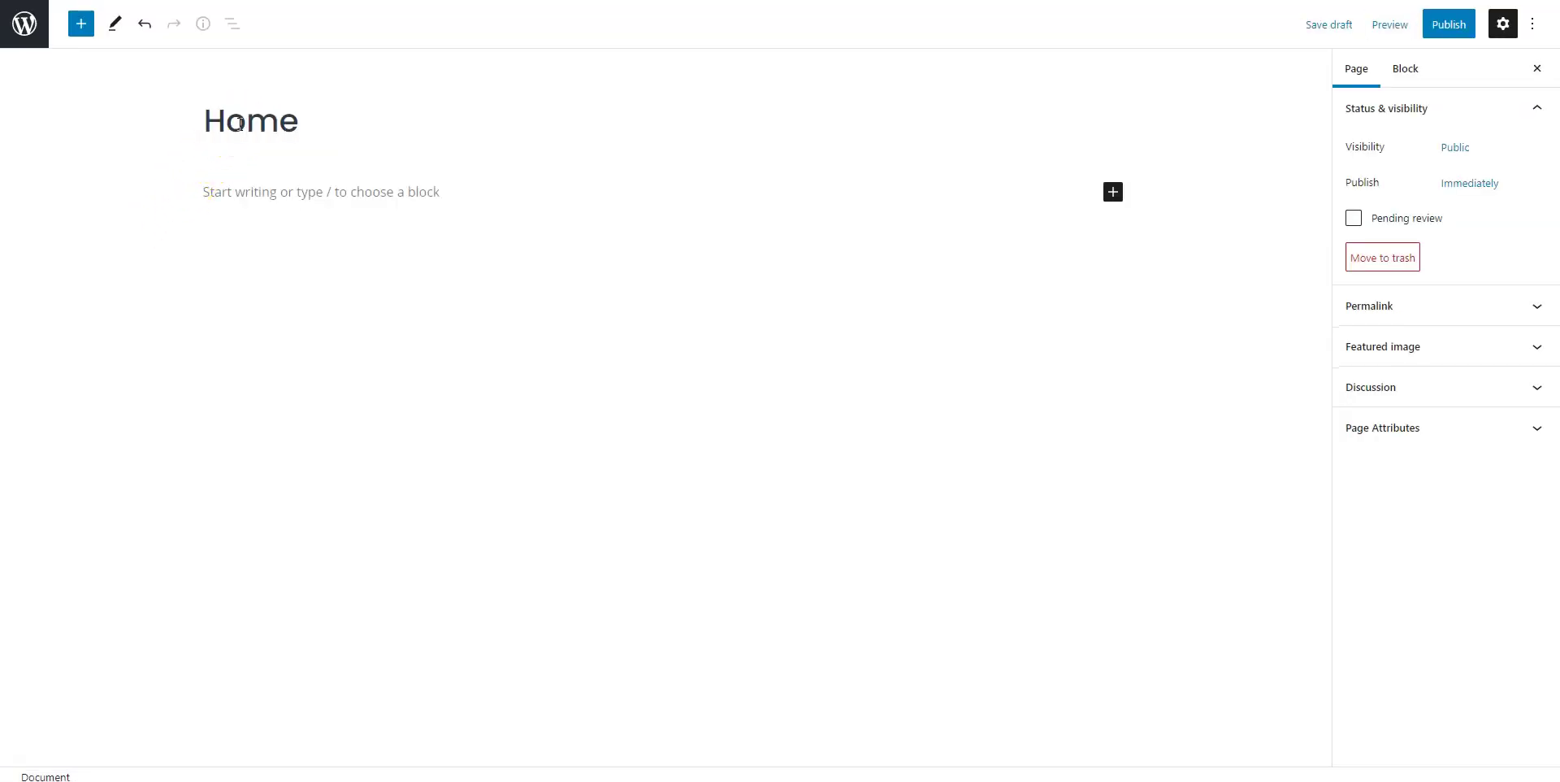
left_click(250, 148)
Add Listing Search Form, Listing Categories and Listings blocks, then publish the page.
left_click(1113, 193)
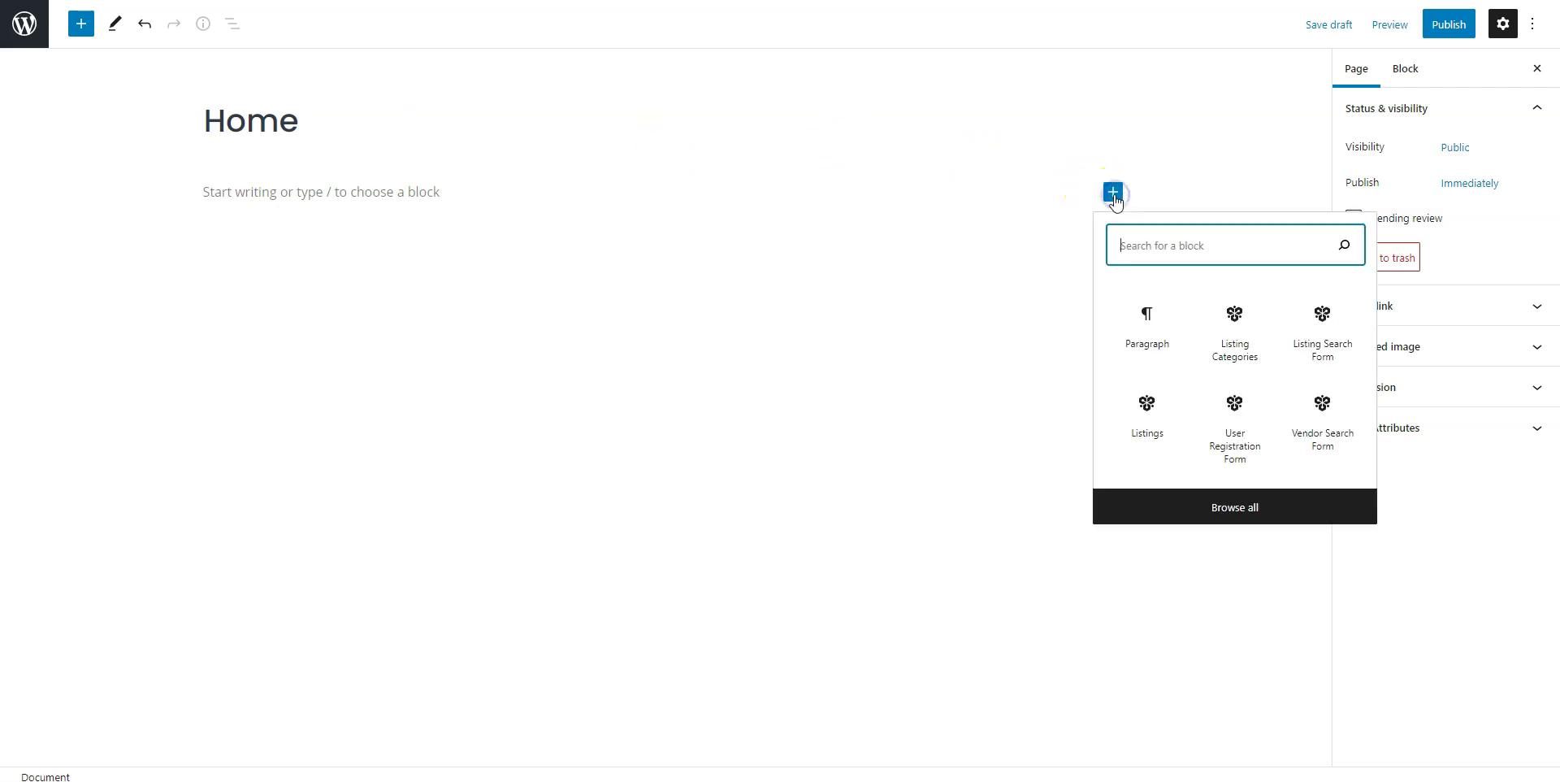
left_click(1300, 329)
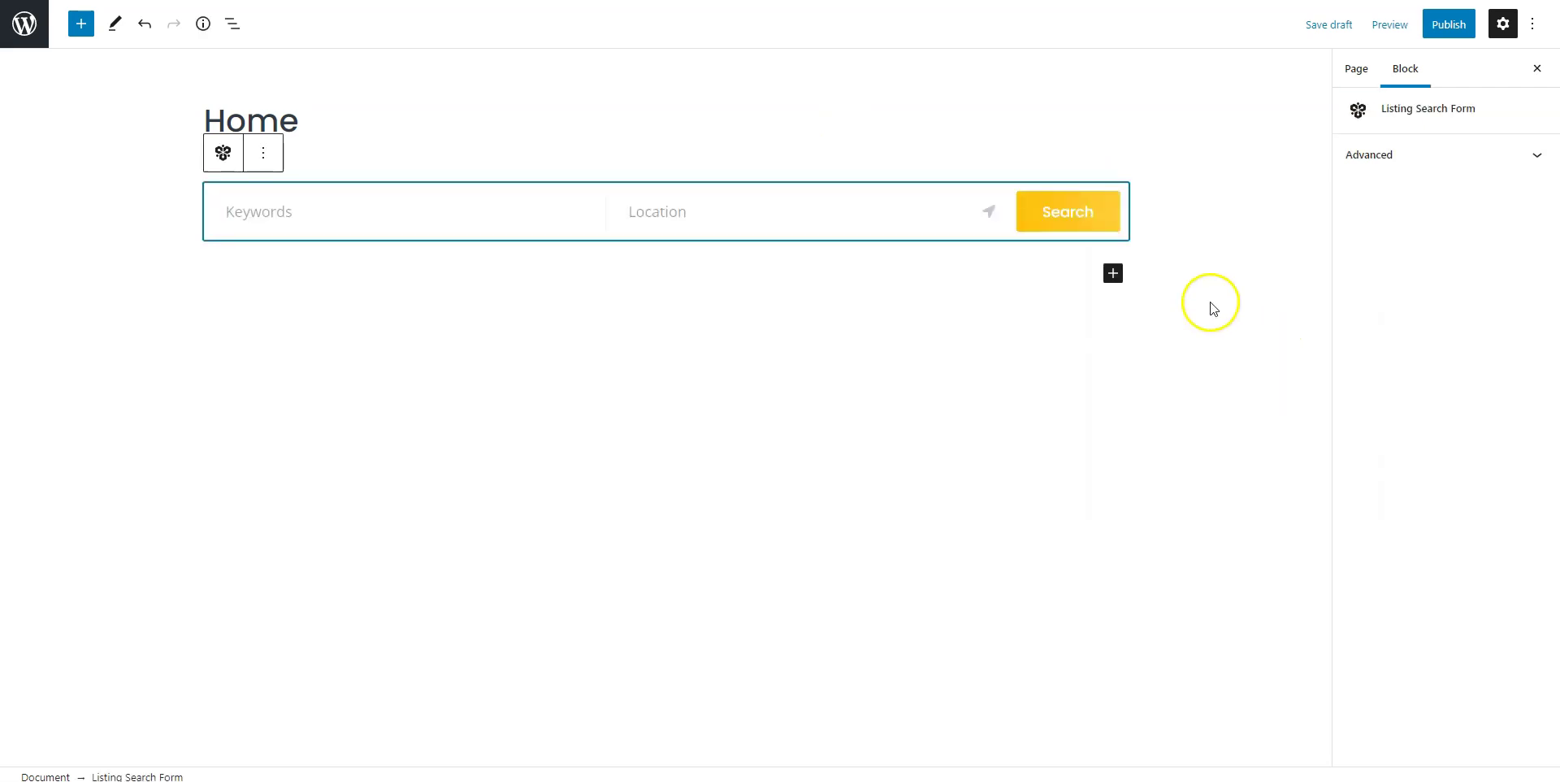
left_click(1114, 273)
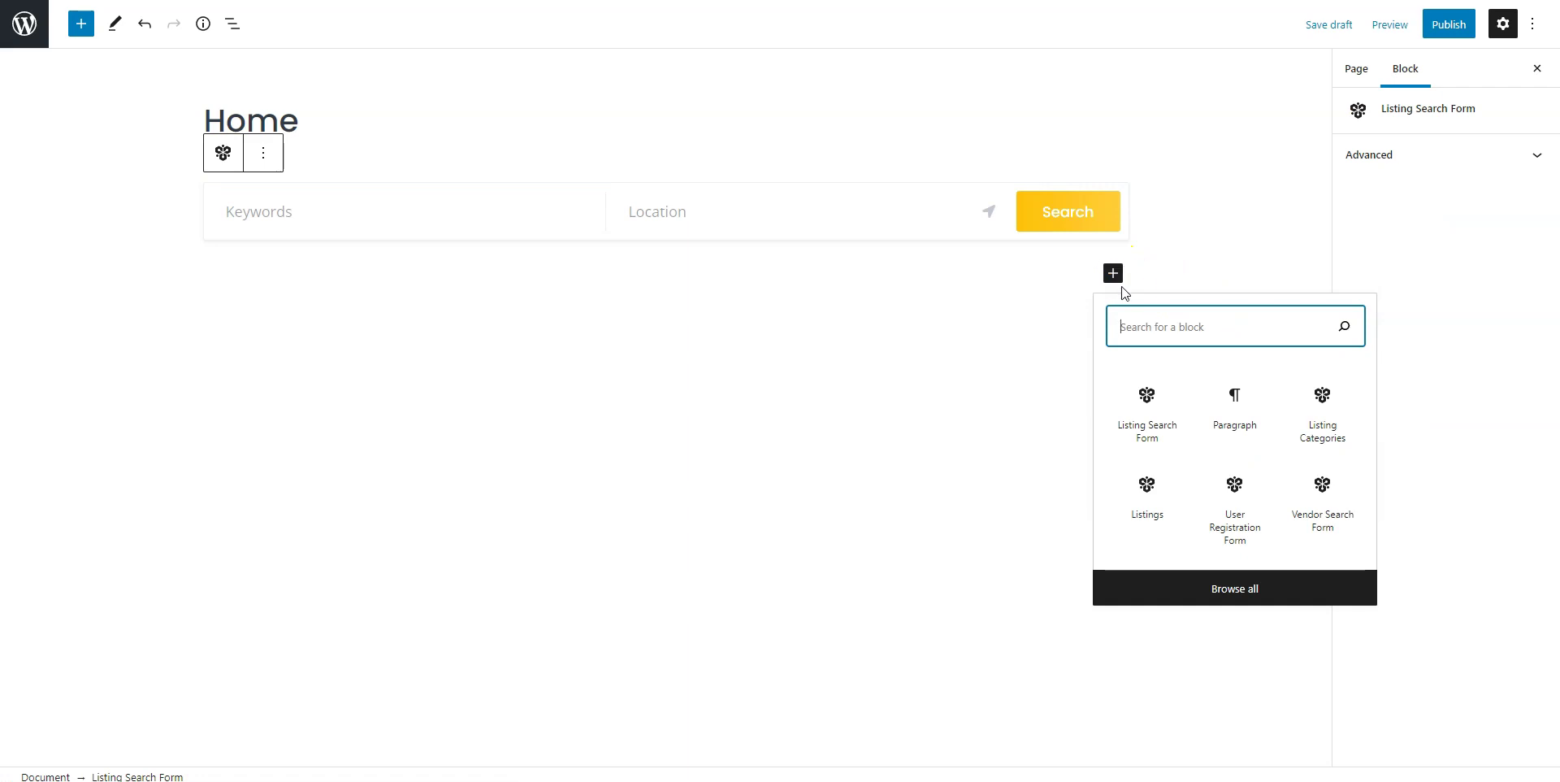
left_click(1319, 431)
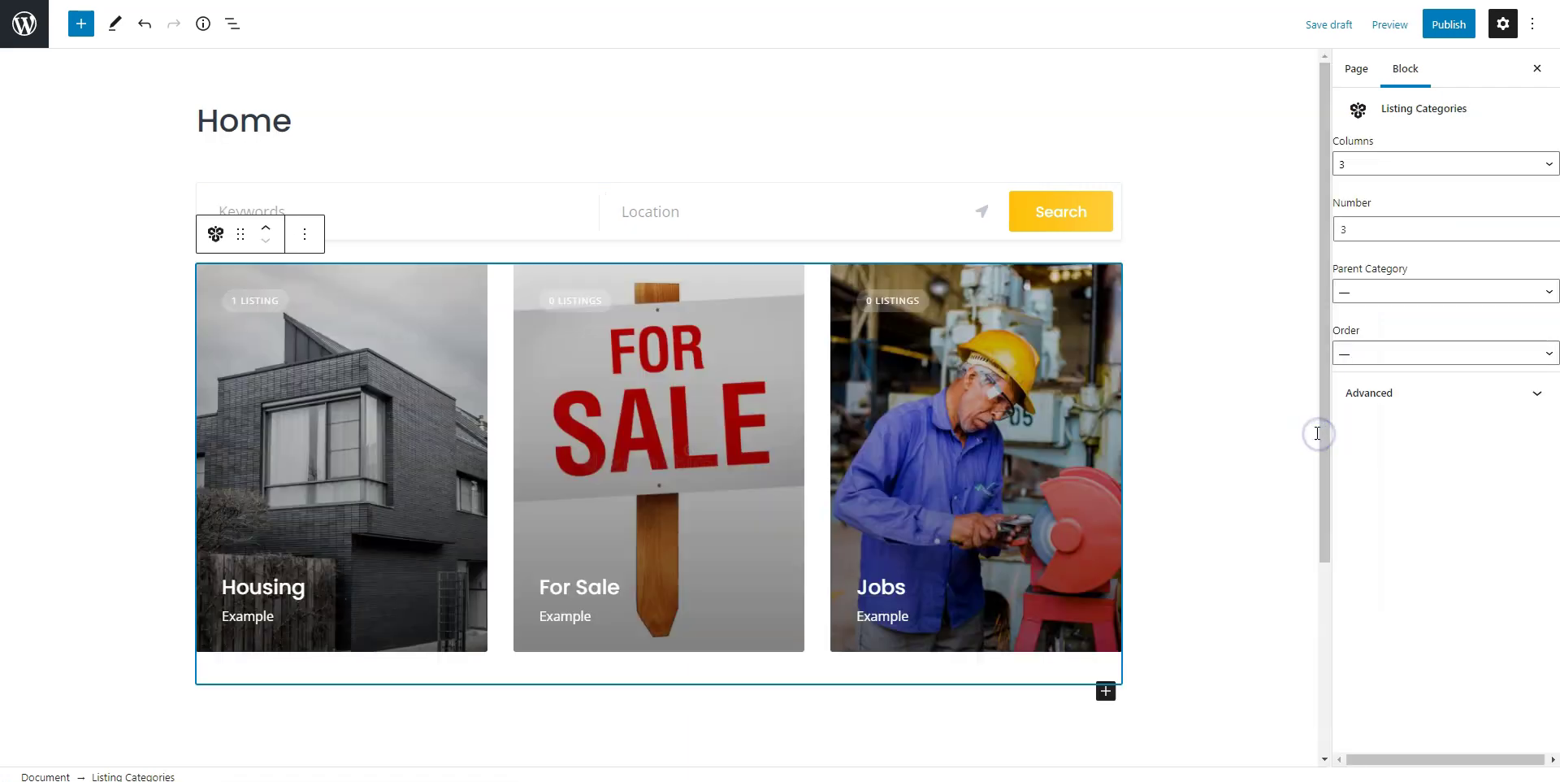
scroll(1240, 460, "down", 3)
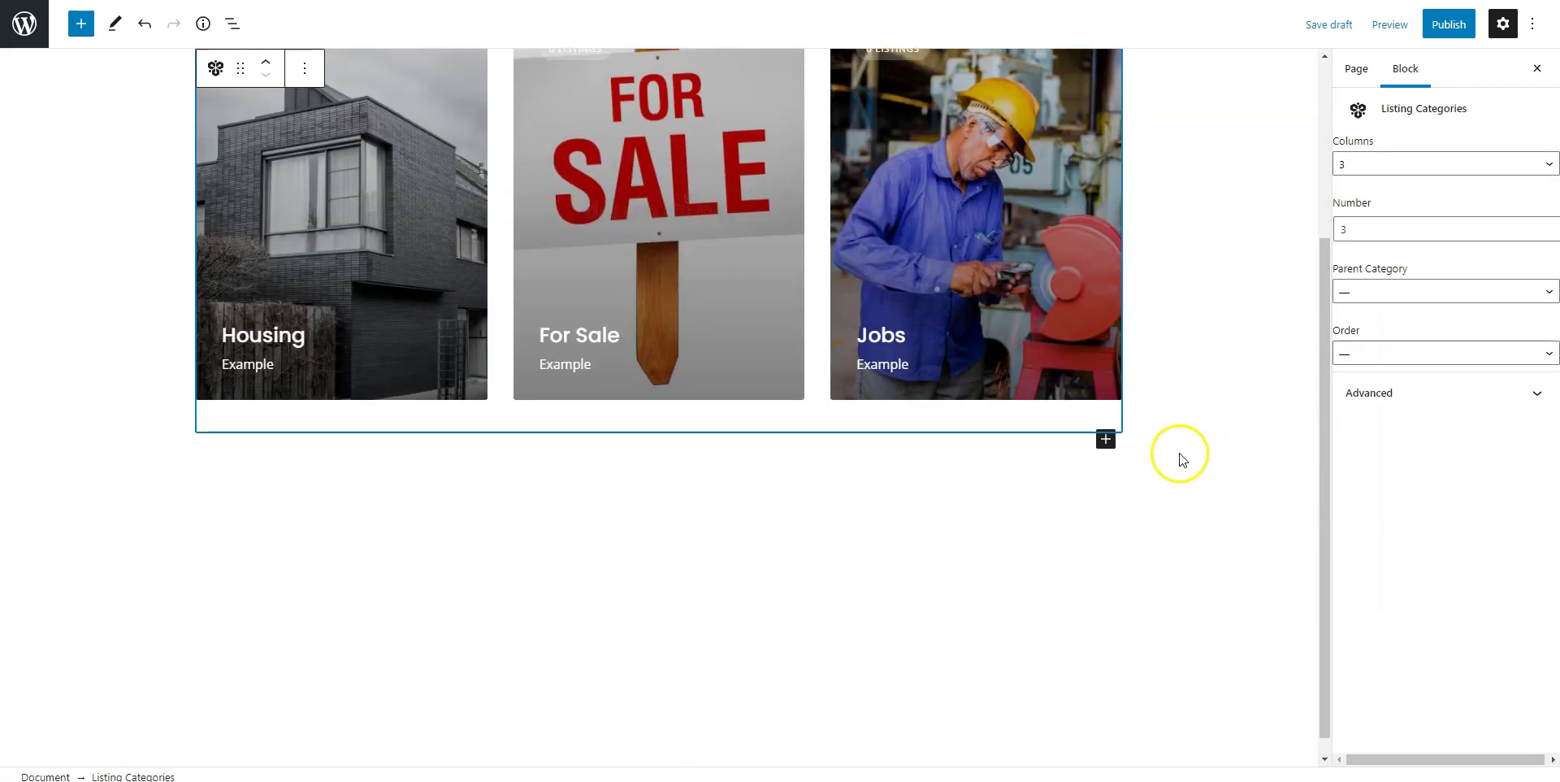
left_click(1106, 440)
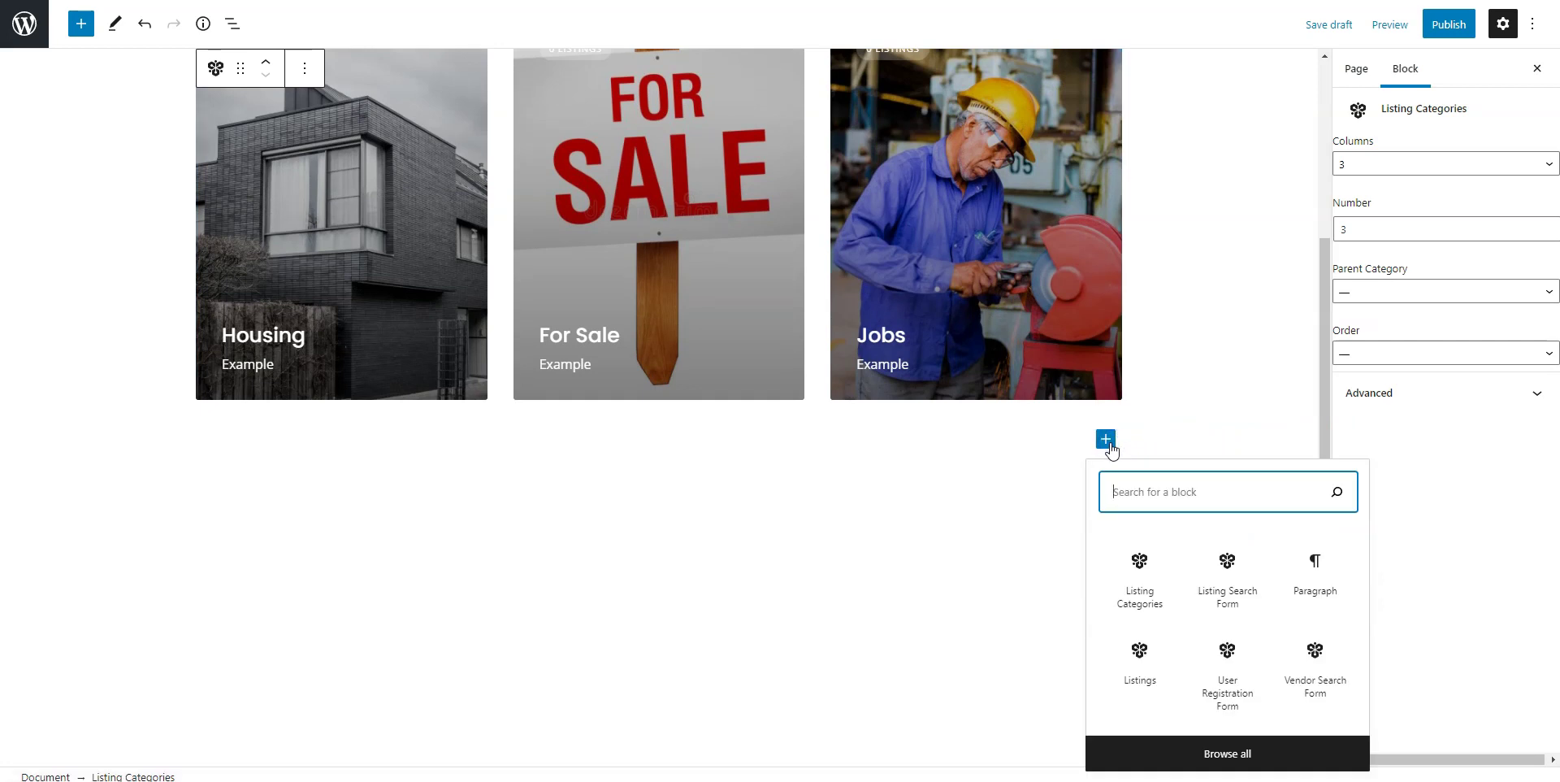
left_click(1149, 656)
scroll(1149, 664, "down", 3)
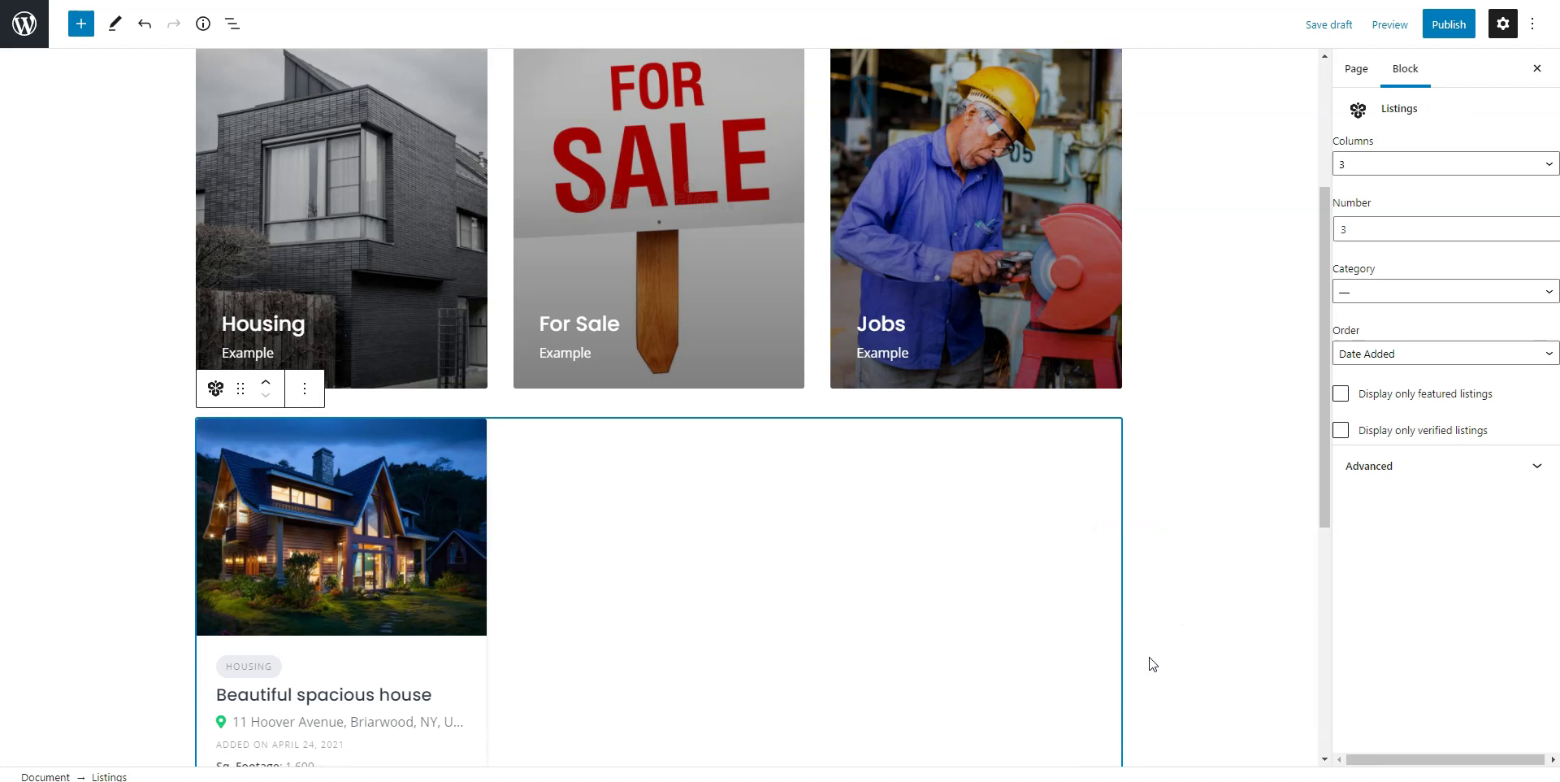
scroll(1149, 664, "up", 6)
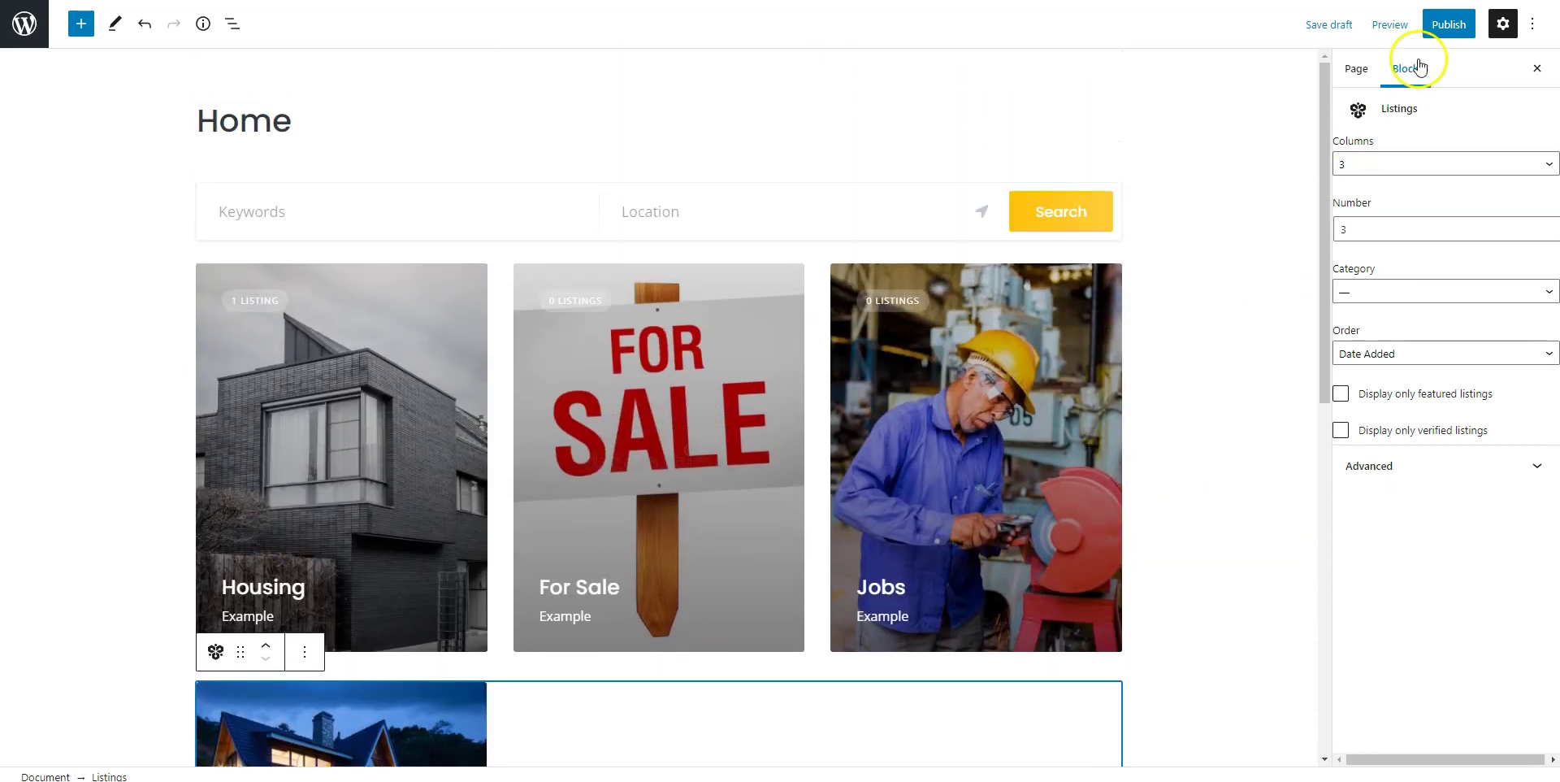
left_click(1437, 26)
left_click(1432, 29)
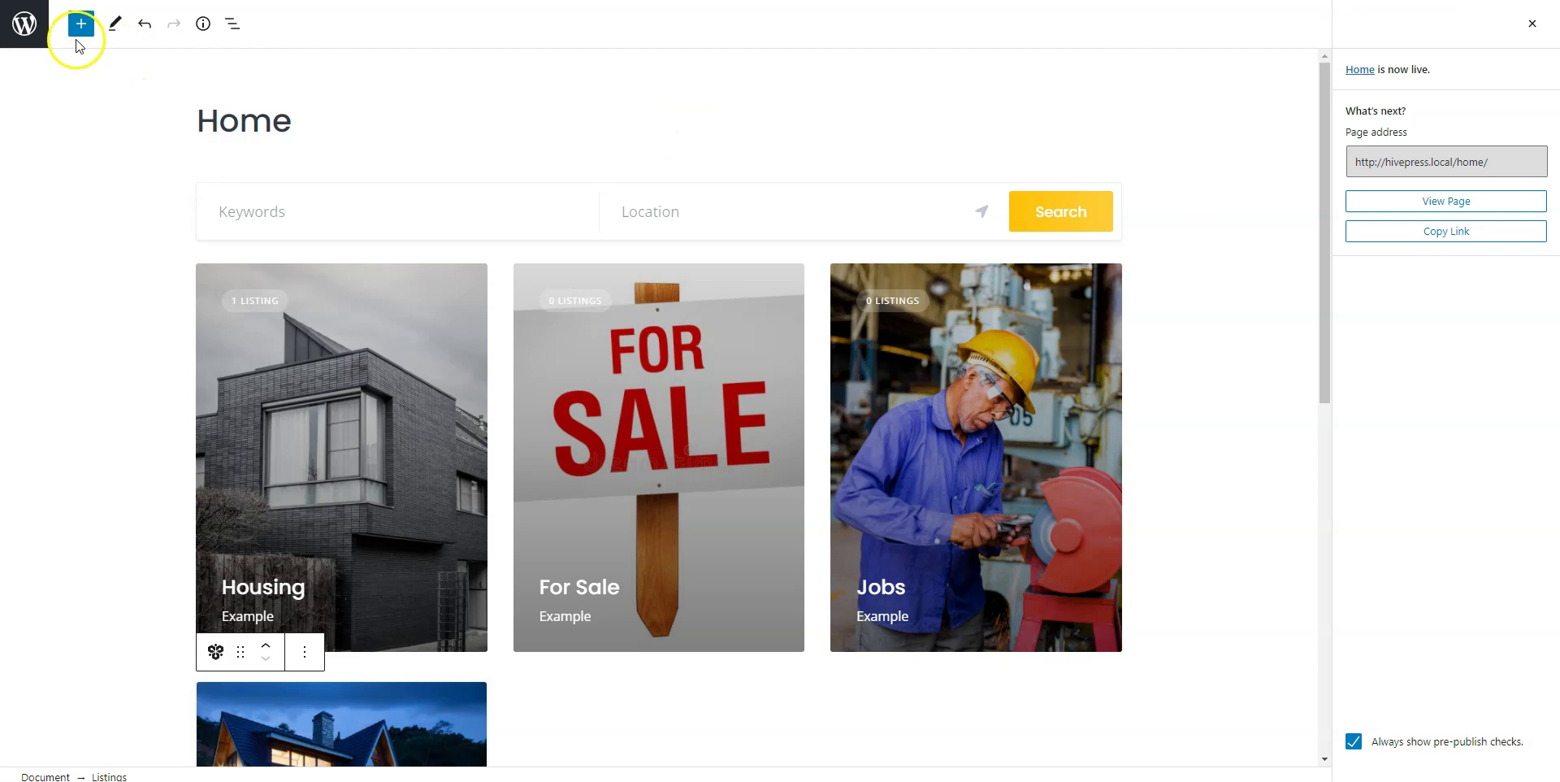
In Reading Settings, choose a static homepage set to Home and save the changes.
left_click(25, 23)
mouse_move(50, 464)
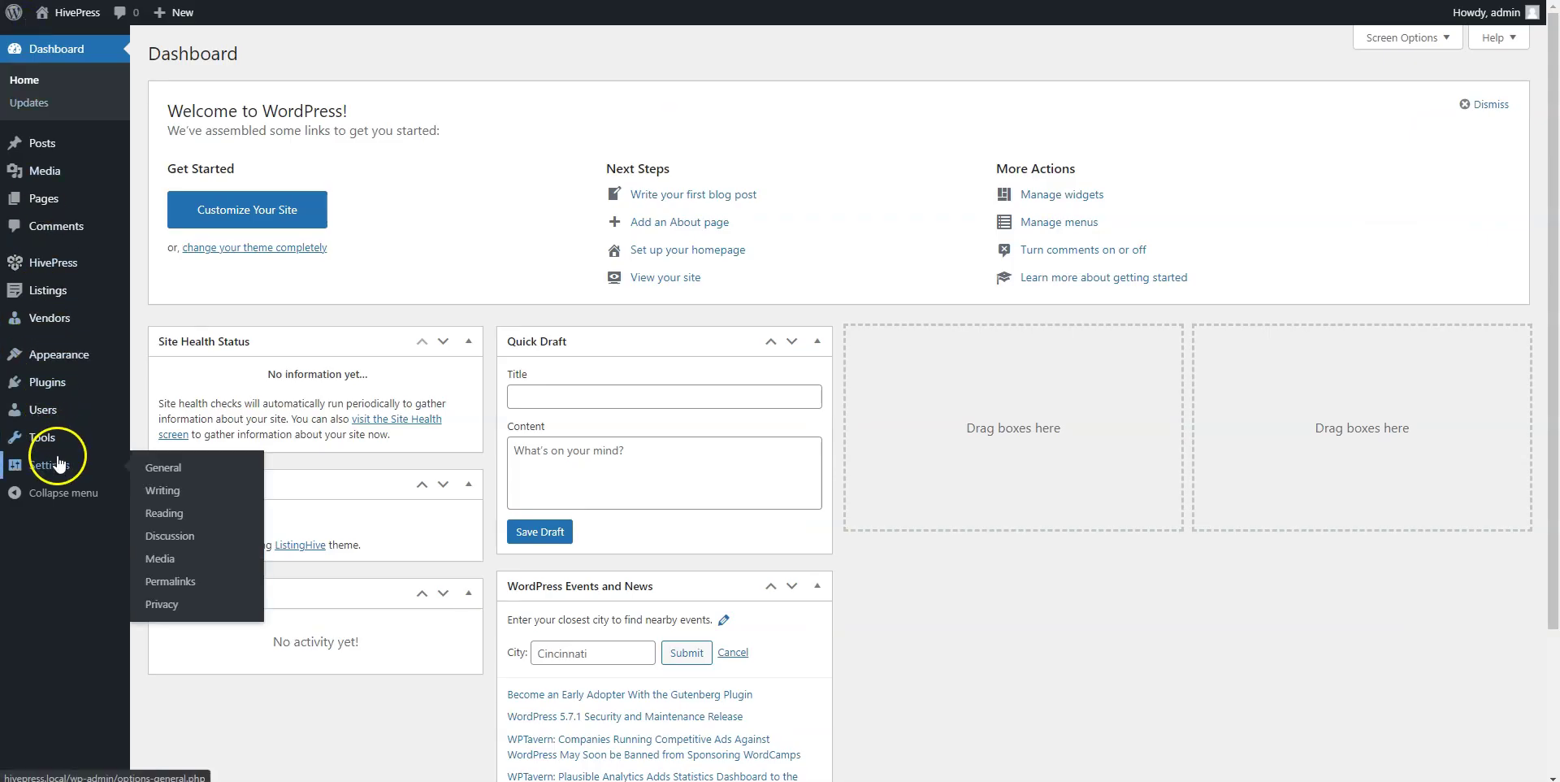
left_click(171, 519)
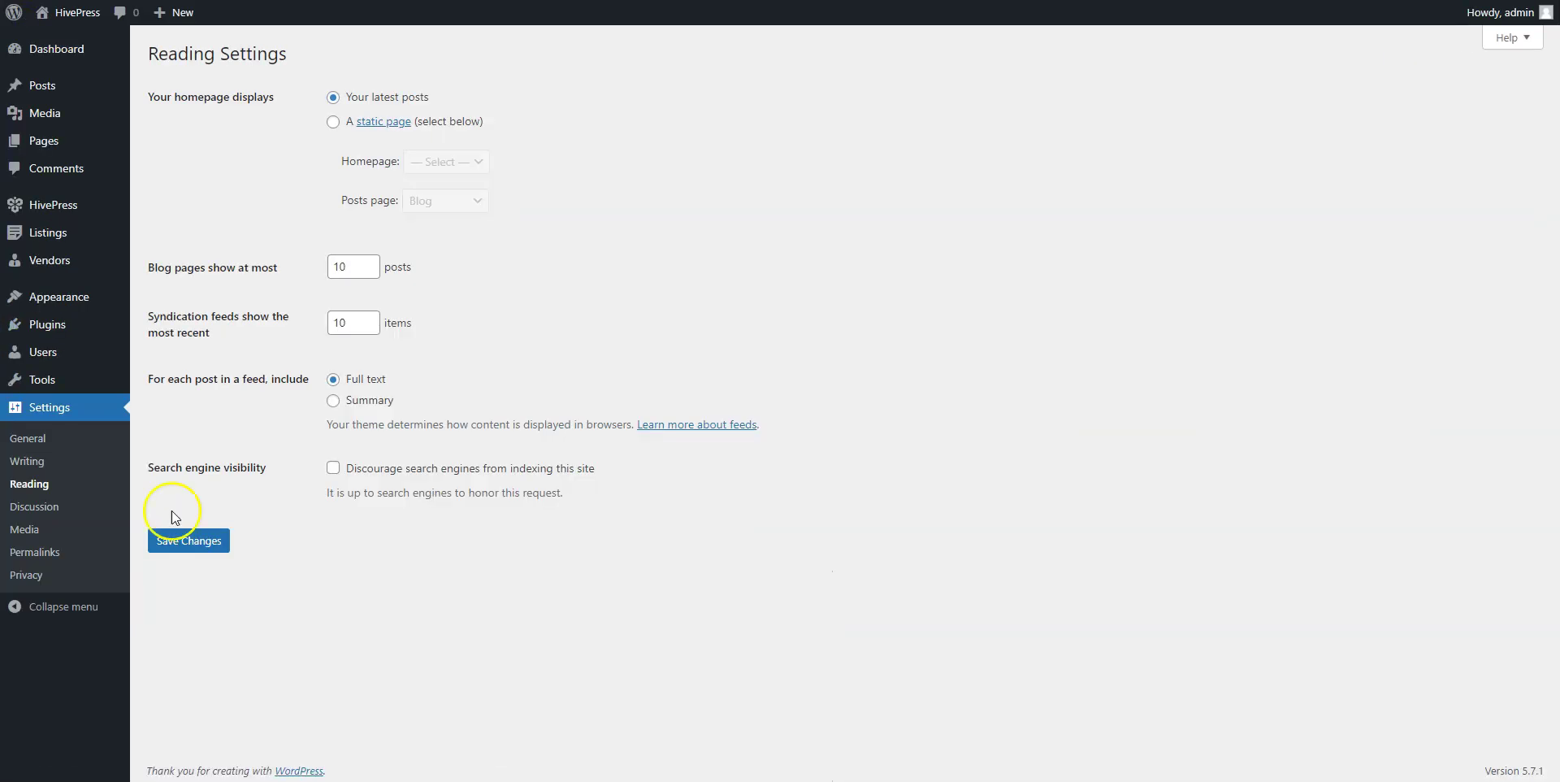
left_click(333, 122)
left_click(419, 158)
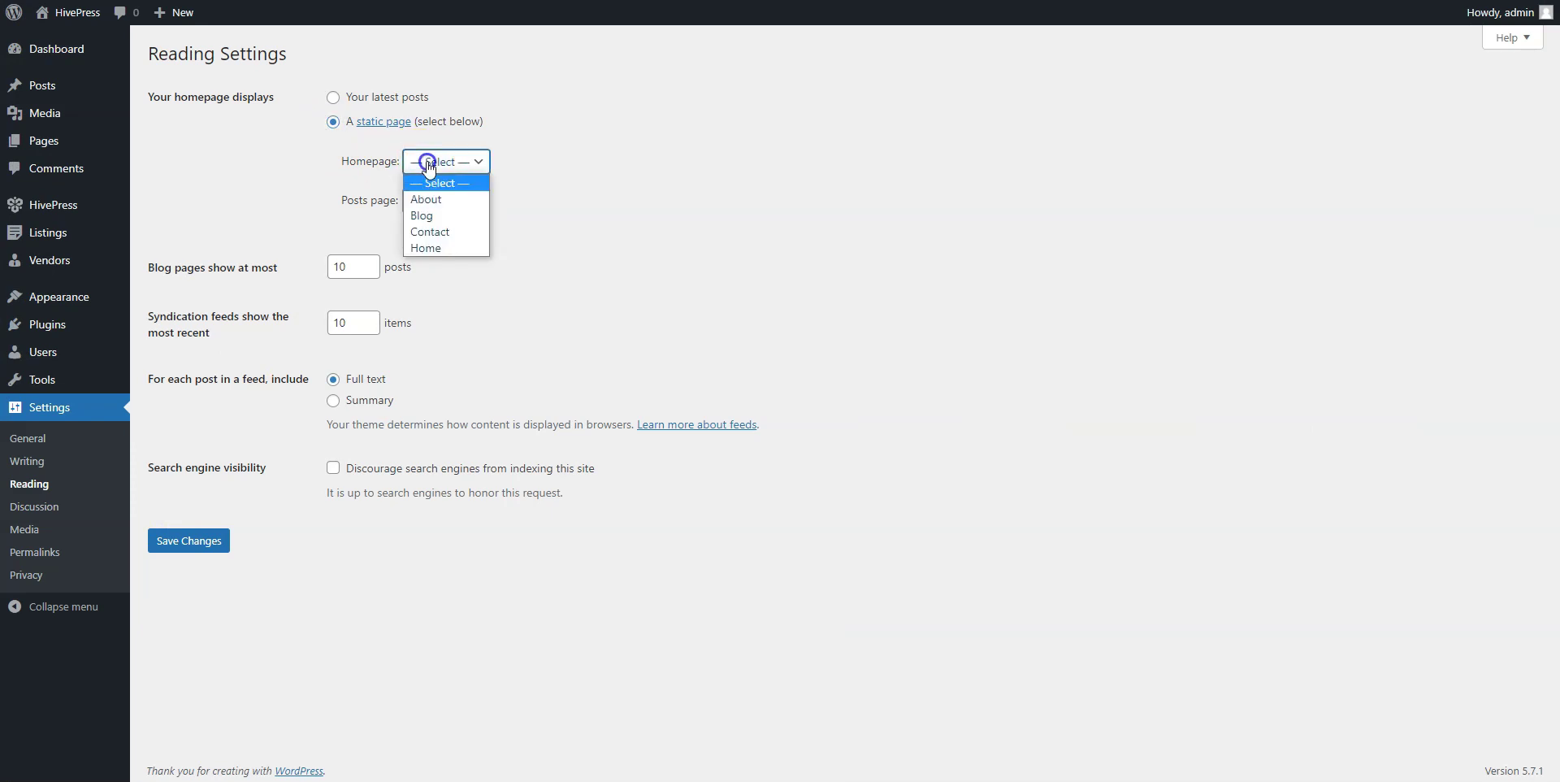
left_click(437, 246)
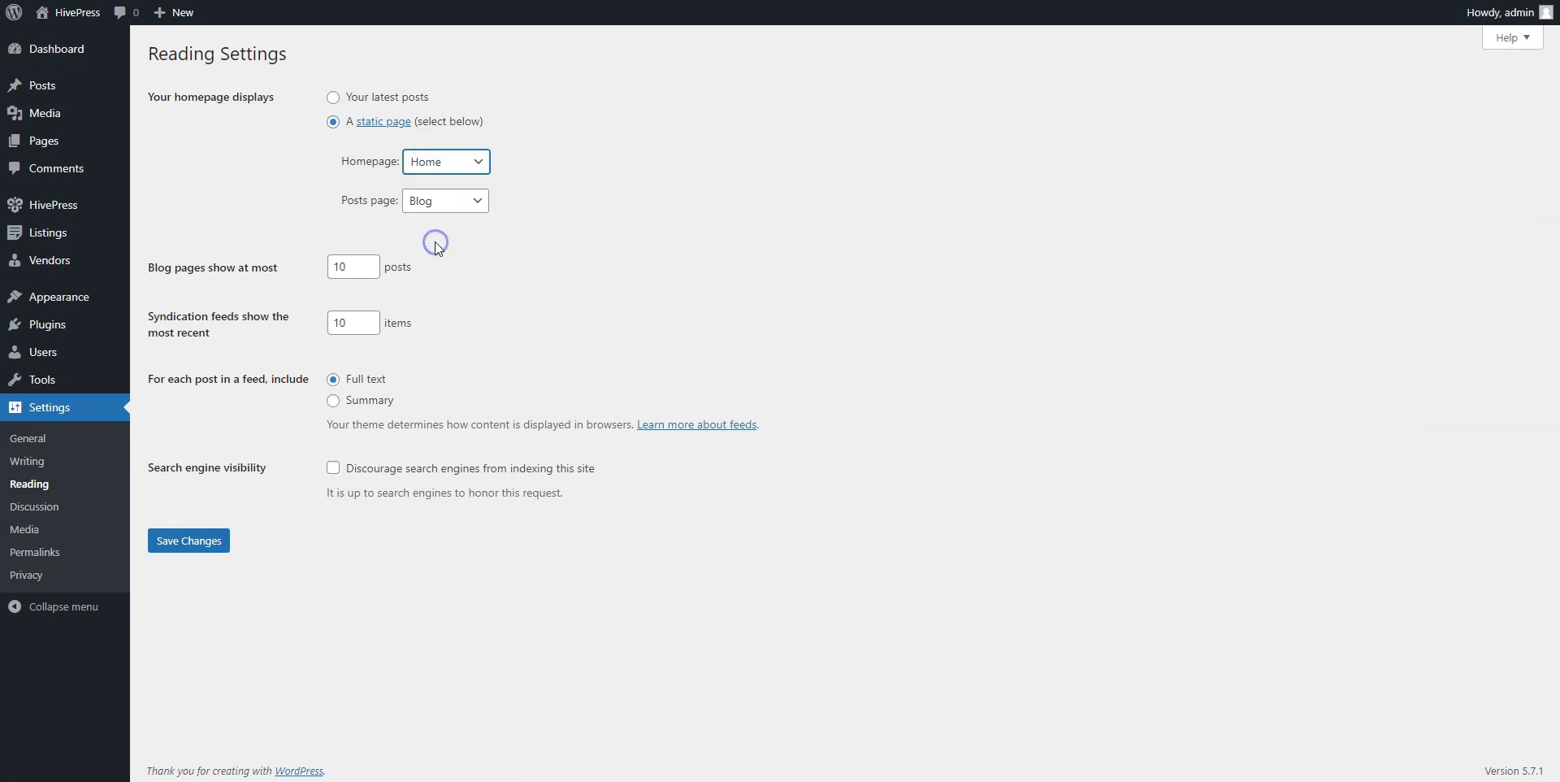
left_click(196, 542)
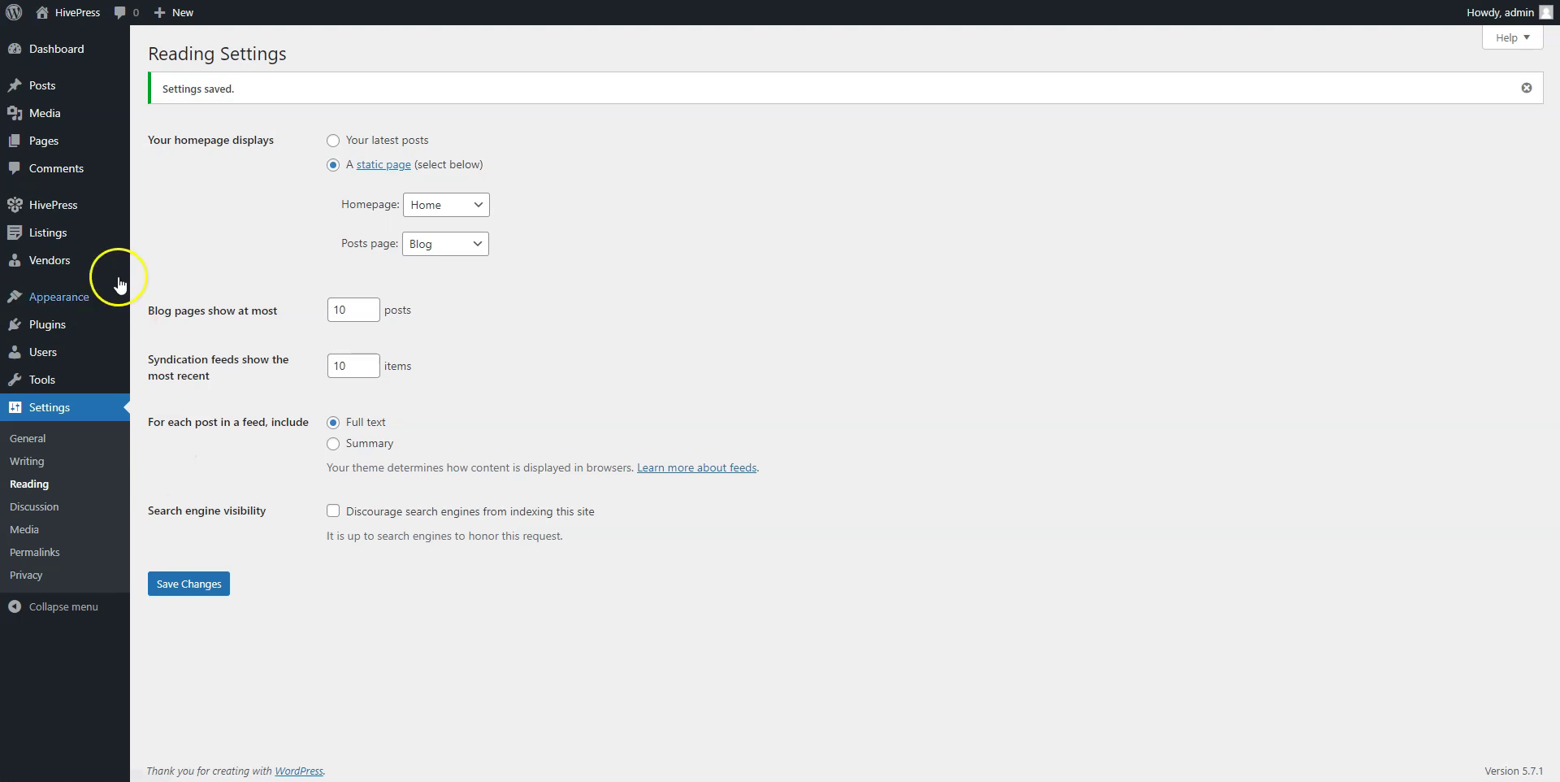
left_click(64, 22)
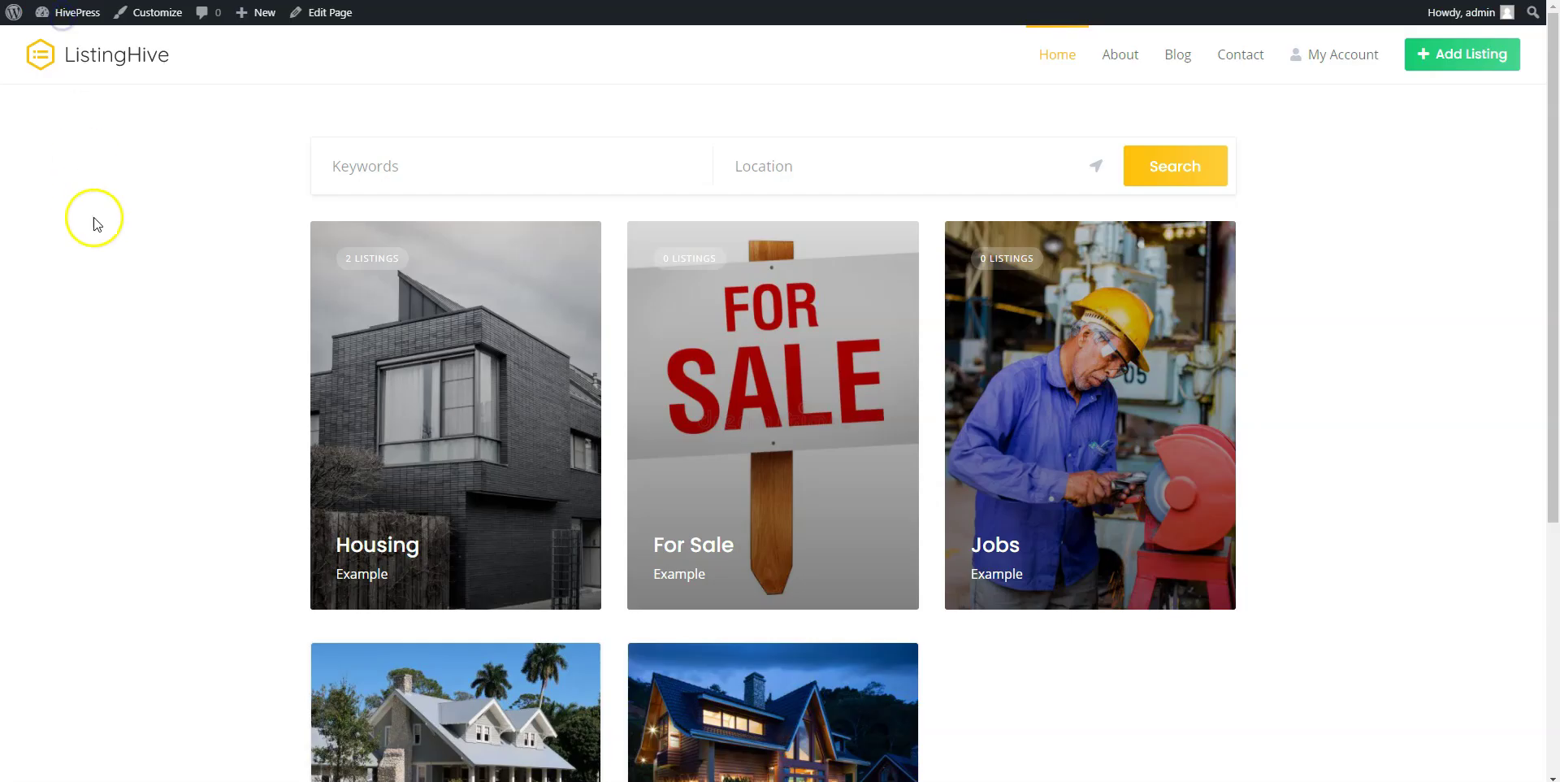
scroll(97, 219, "down", 3)
scroll(98, 224, "down", 2)
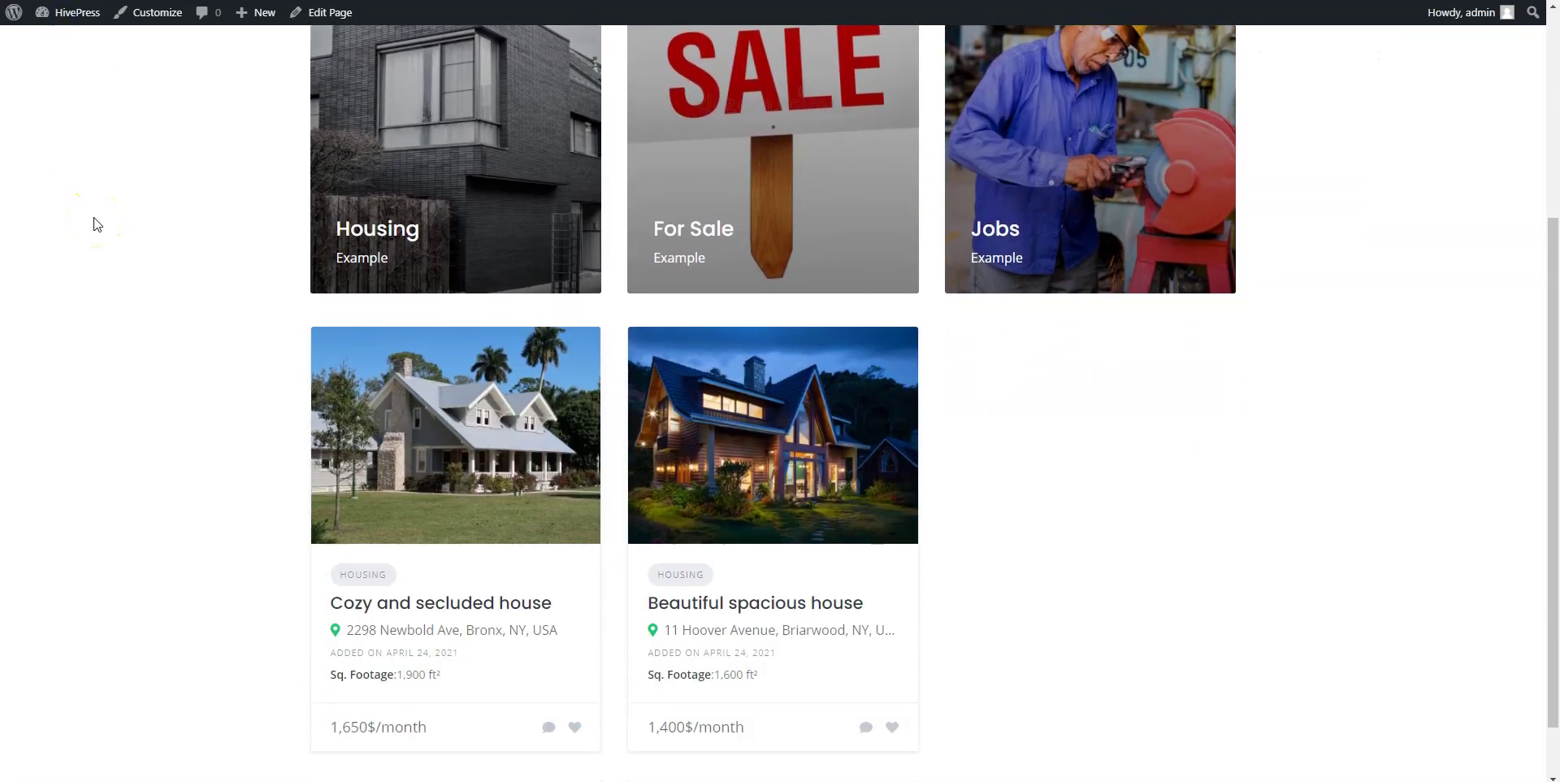
scroll(96, 225, "up", 2)
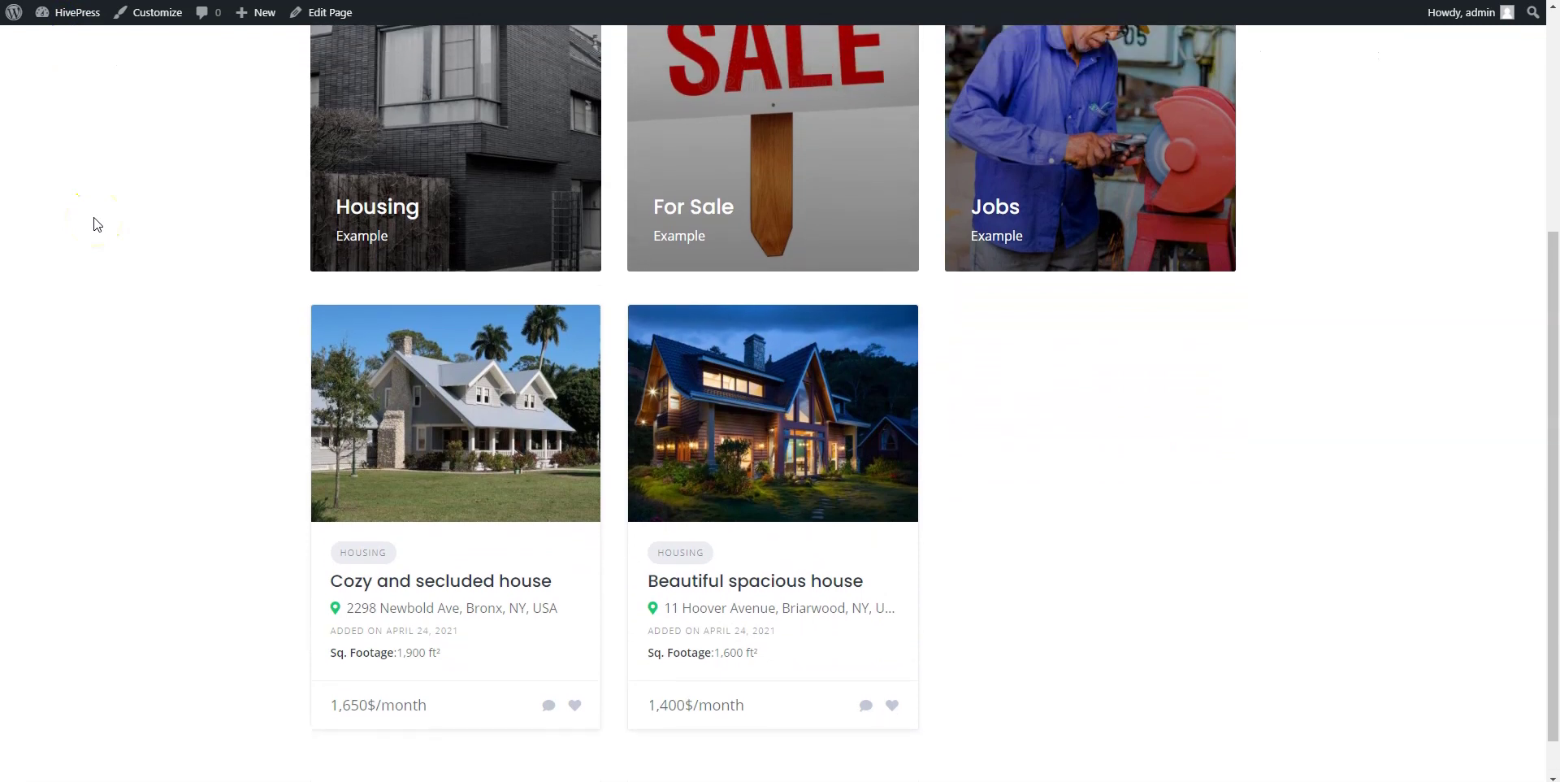
scroll(97, 224, "up", 2)
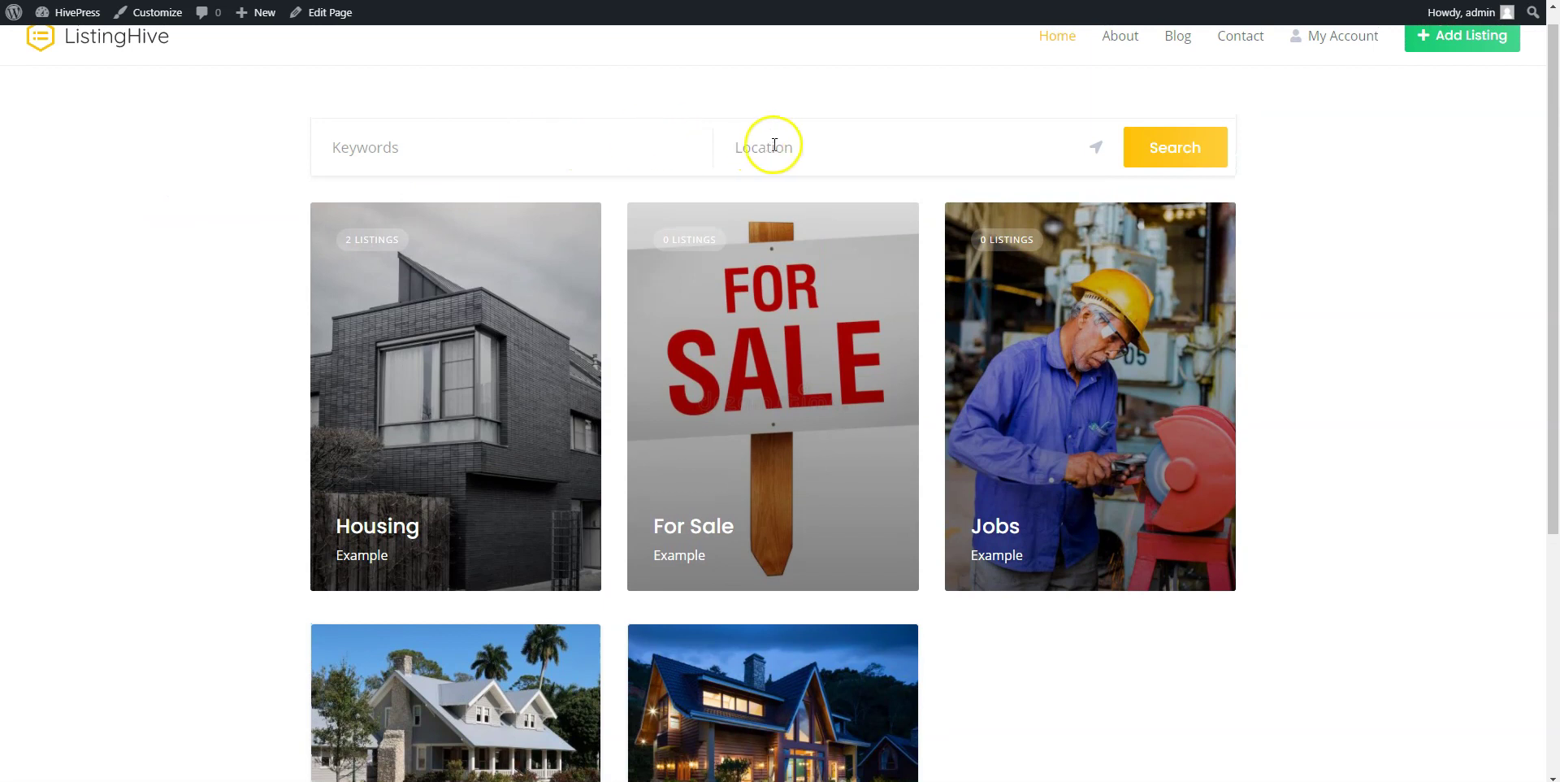
left_click(773, 145)
type("new")
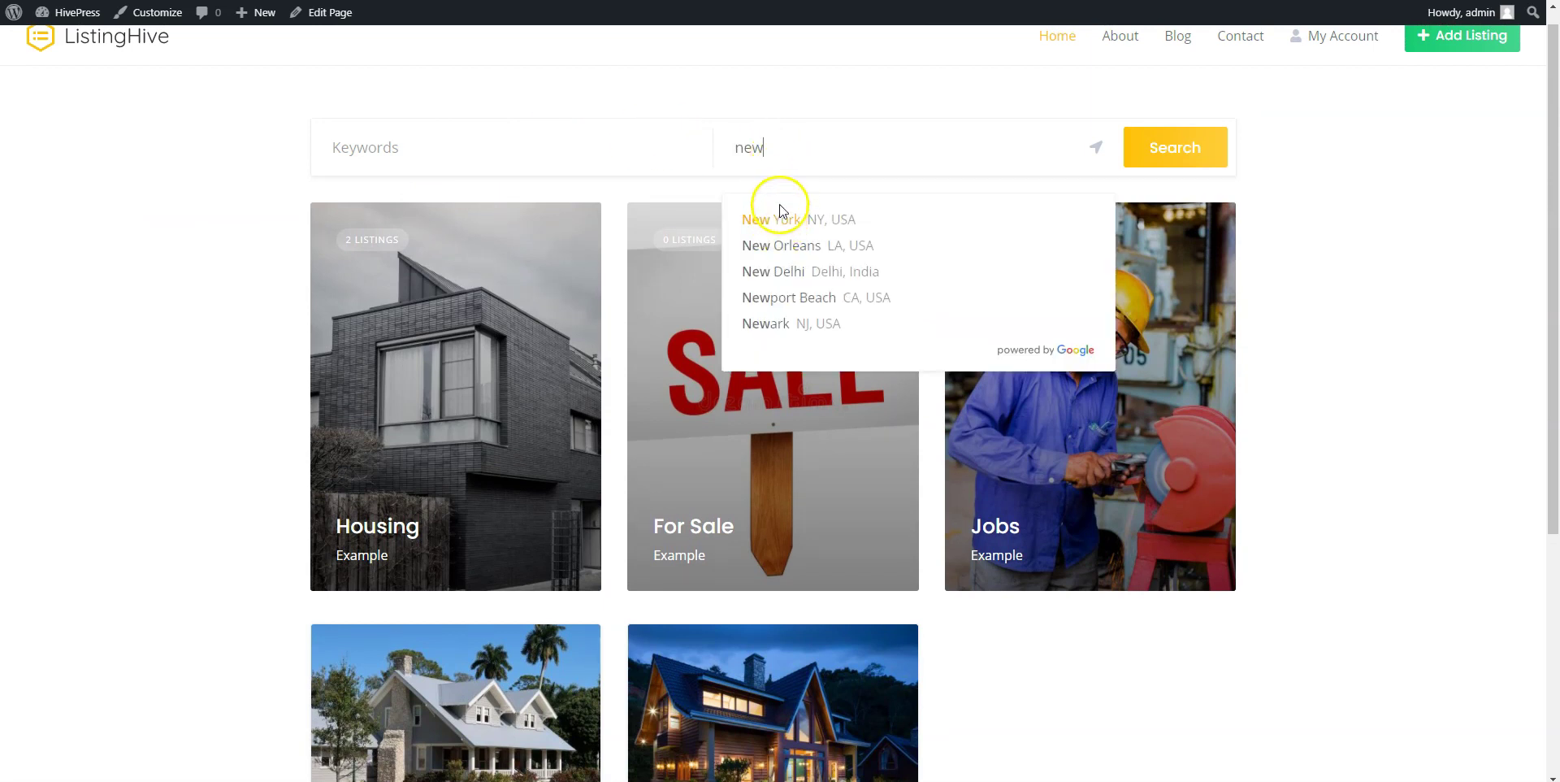
key("BackSpace")
key("BackSpace")
key("BackSpace")
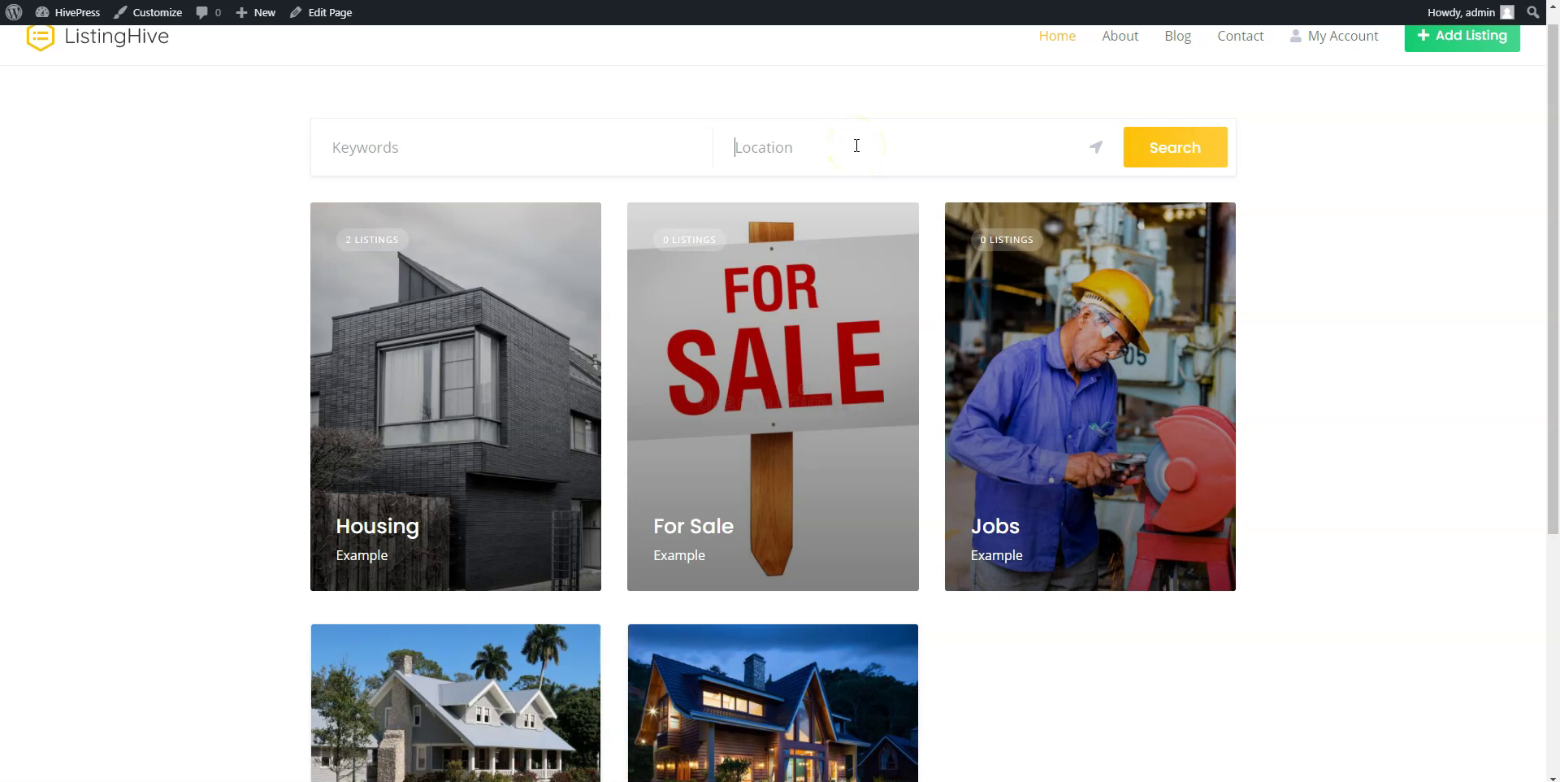
left_click(463, 419)
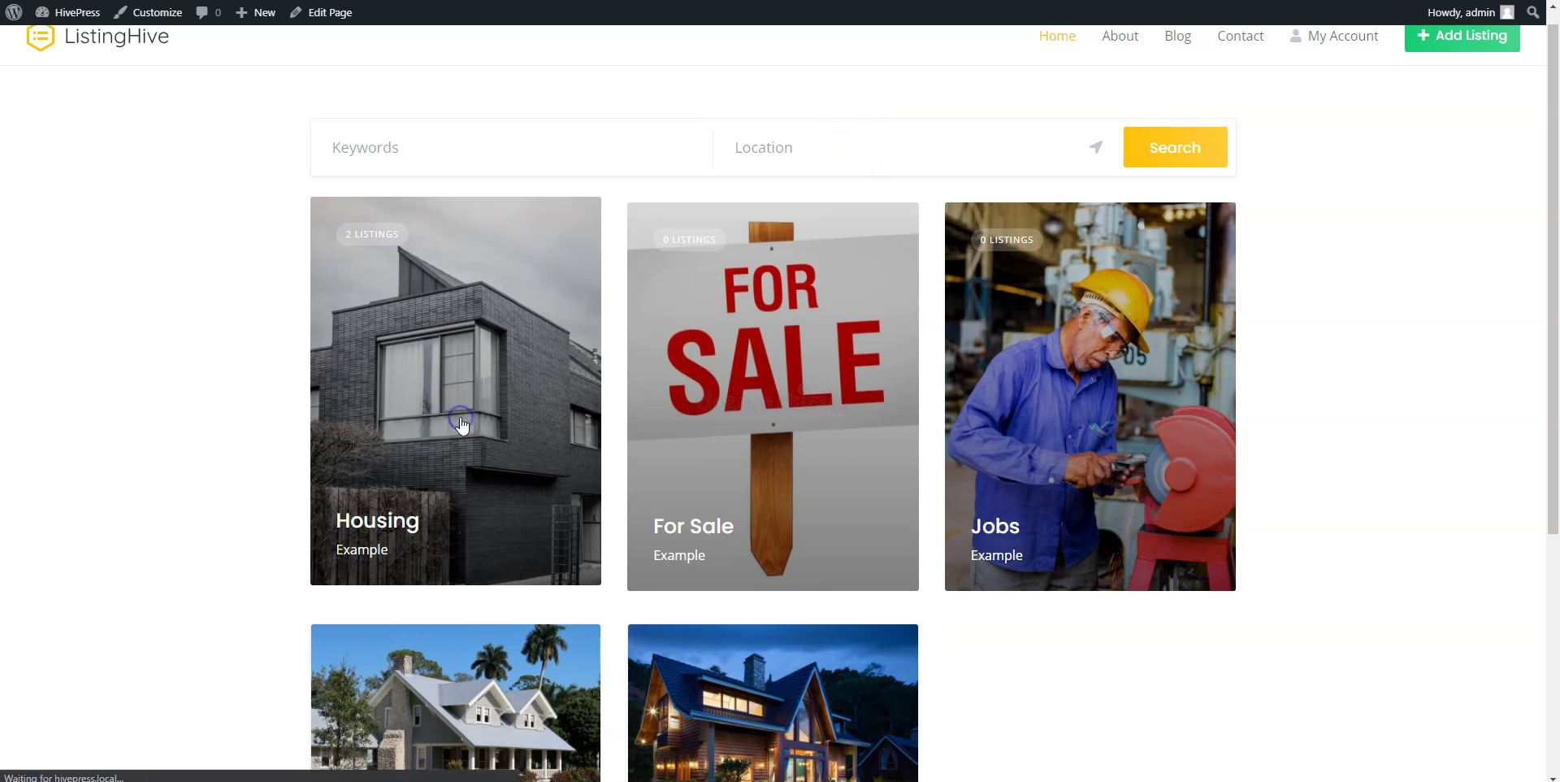
Open the Housing category page and try its price range filter and map.
scroll(460, 422, "down", 1)
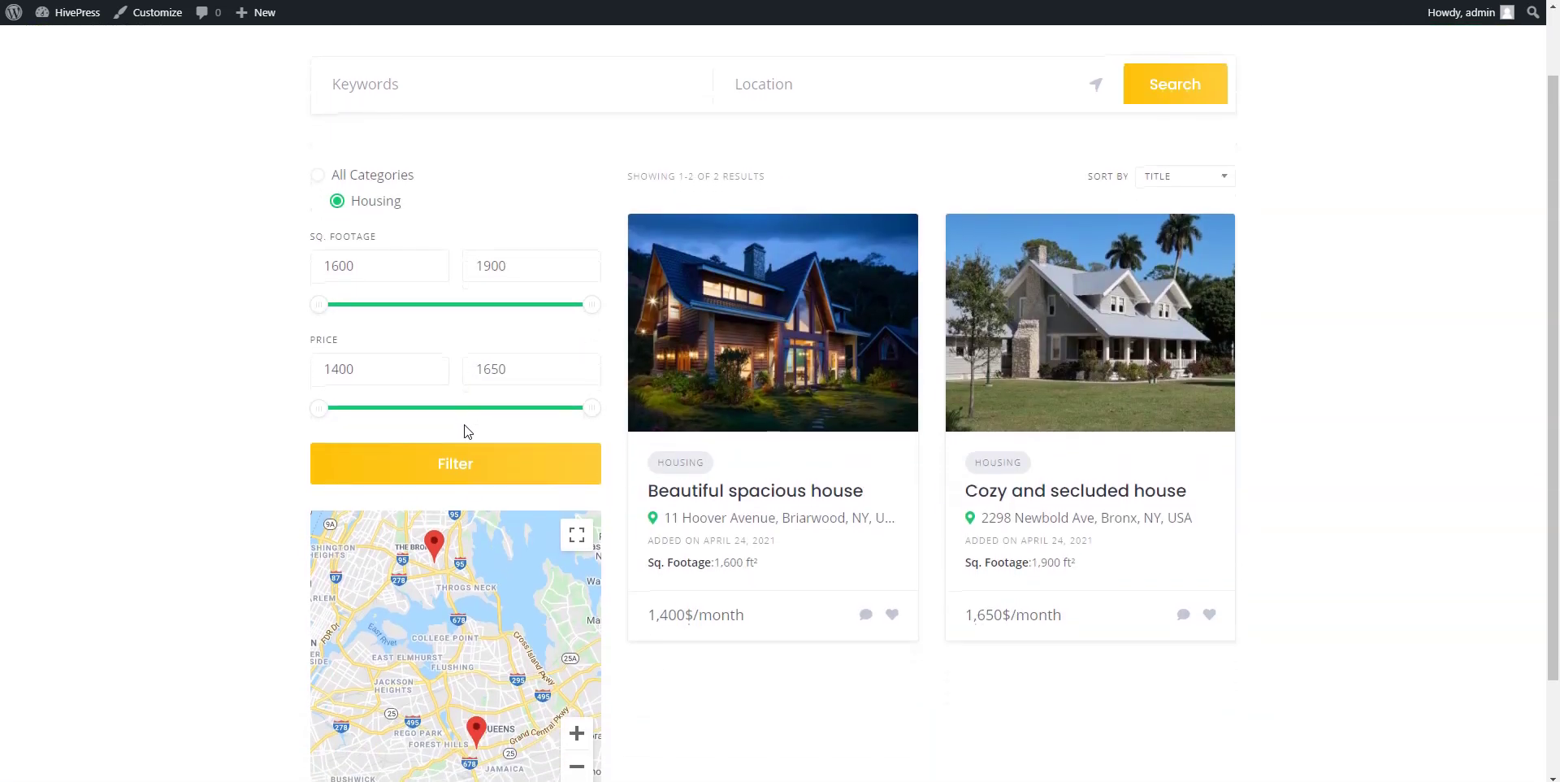
left_click(556, 510)
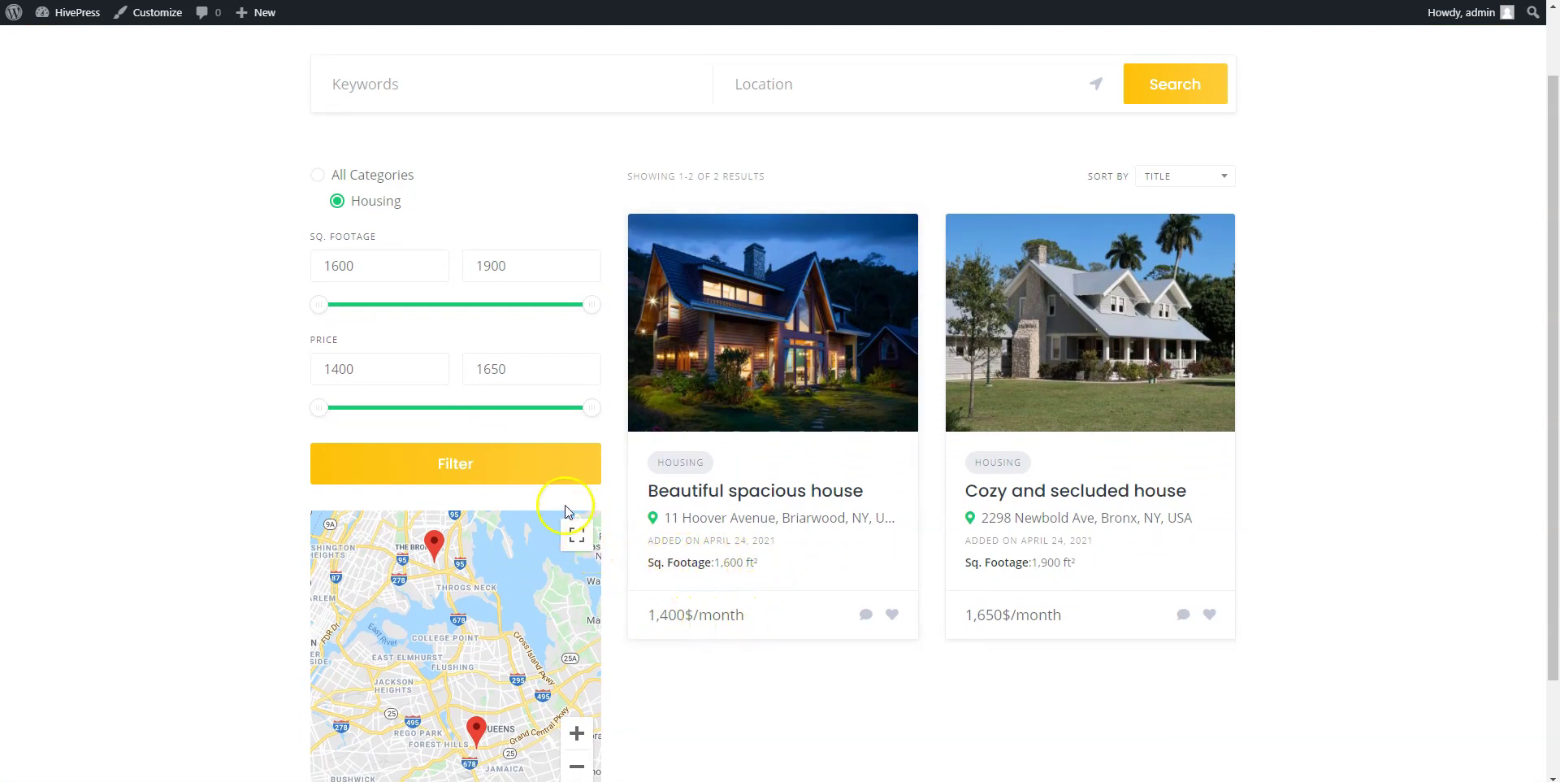
left_click(318, 304)
mouse_move(316, 406)
left_mouse_down()
mouse_move(363, 408)
mouse_move(300, 407)
left_mouse_up()
scroll(378, 515, "down", 2)
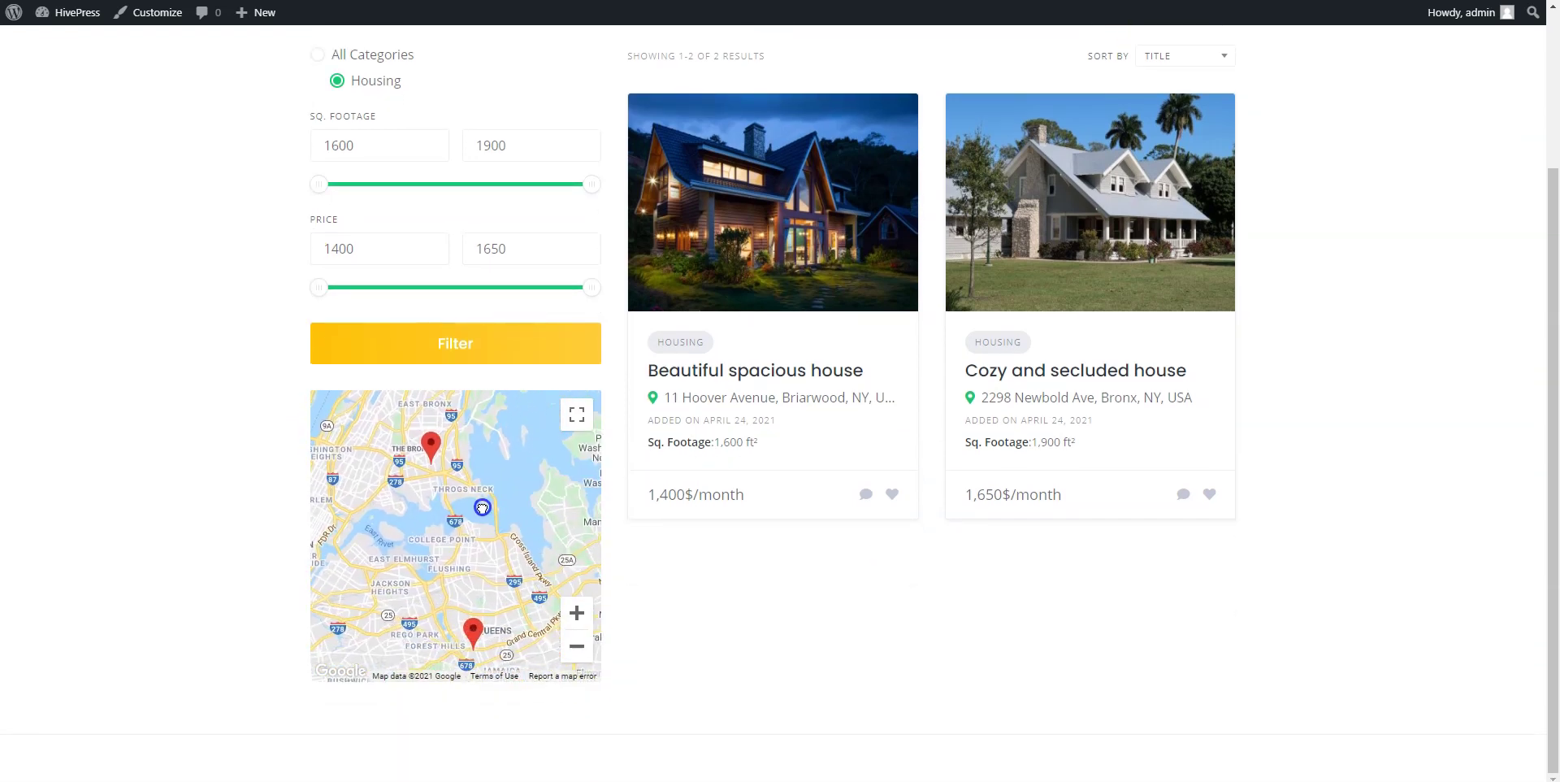
left_click(240, 401)
scroll(247, 406, "up", 1)
Return to the home page via the ListingHive logo and scroll through its categories and listings.
scroll(247, 406, "up", 2)
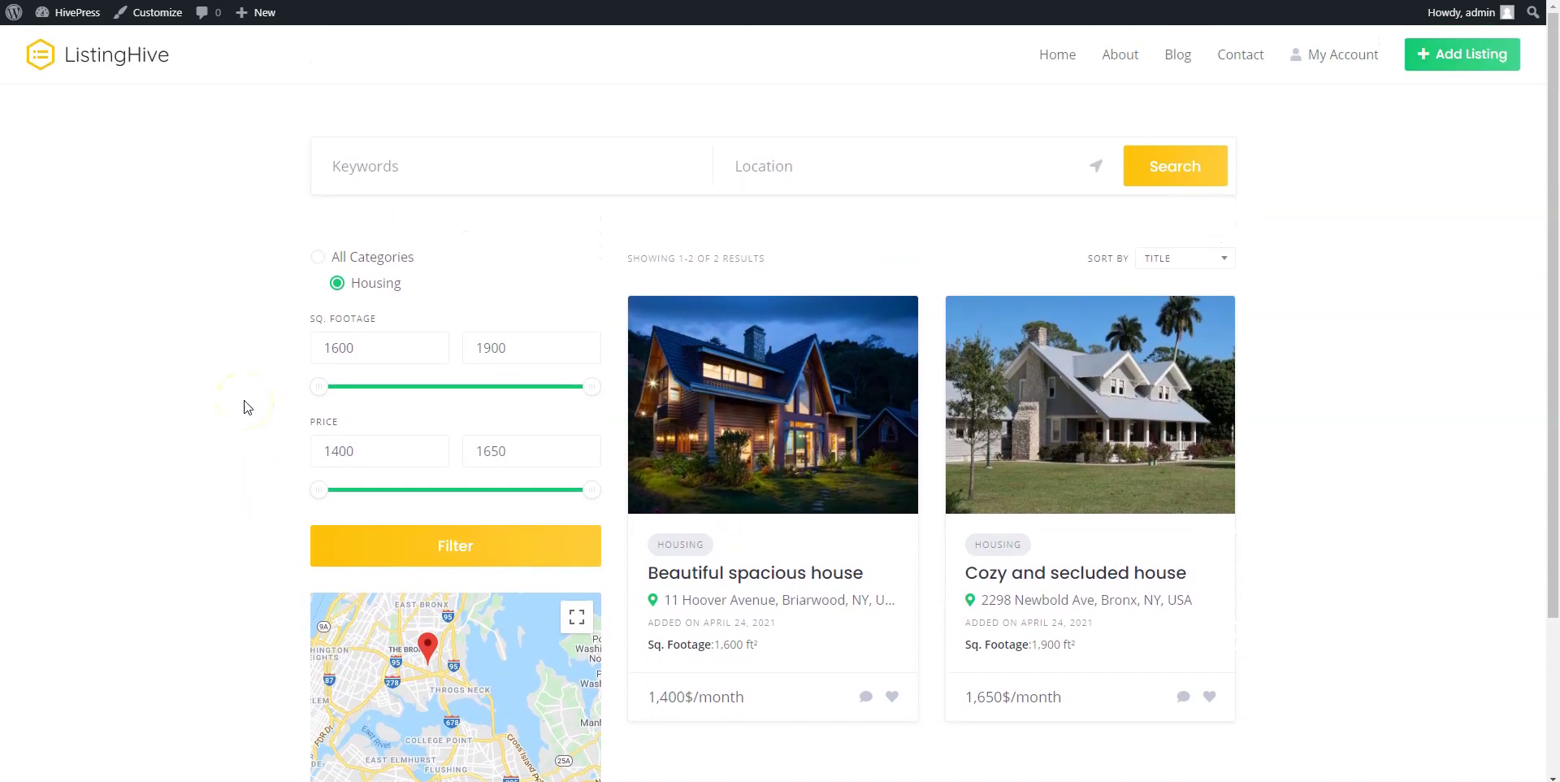
left_click(134, 54)
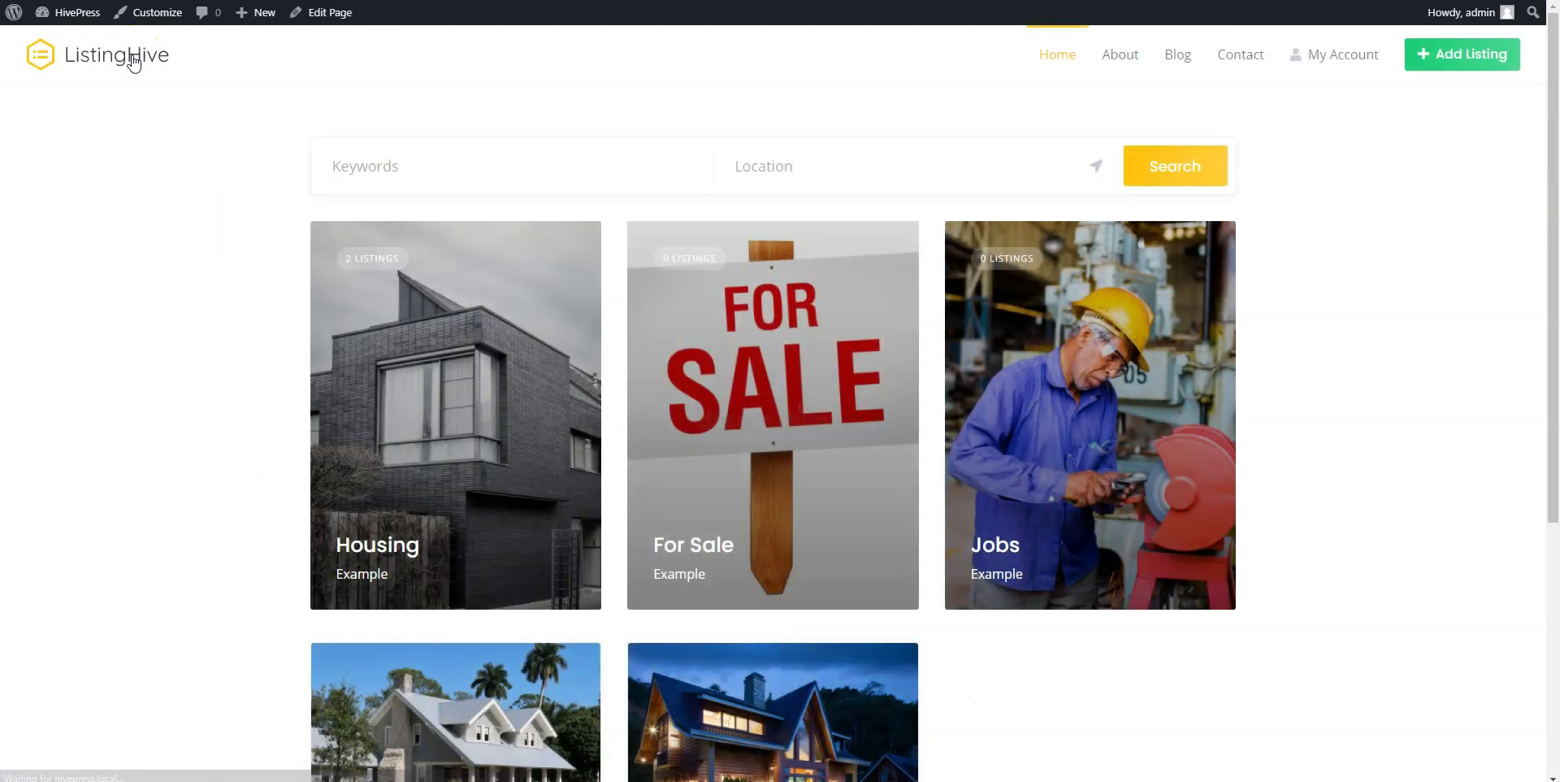
scroll(203, 359, "down", 3)
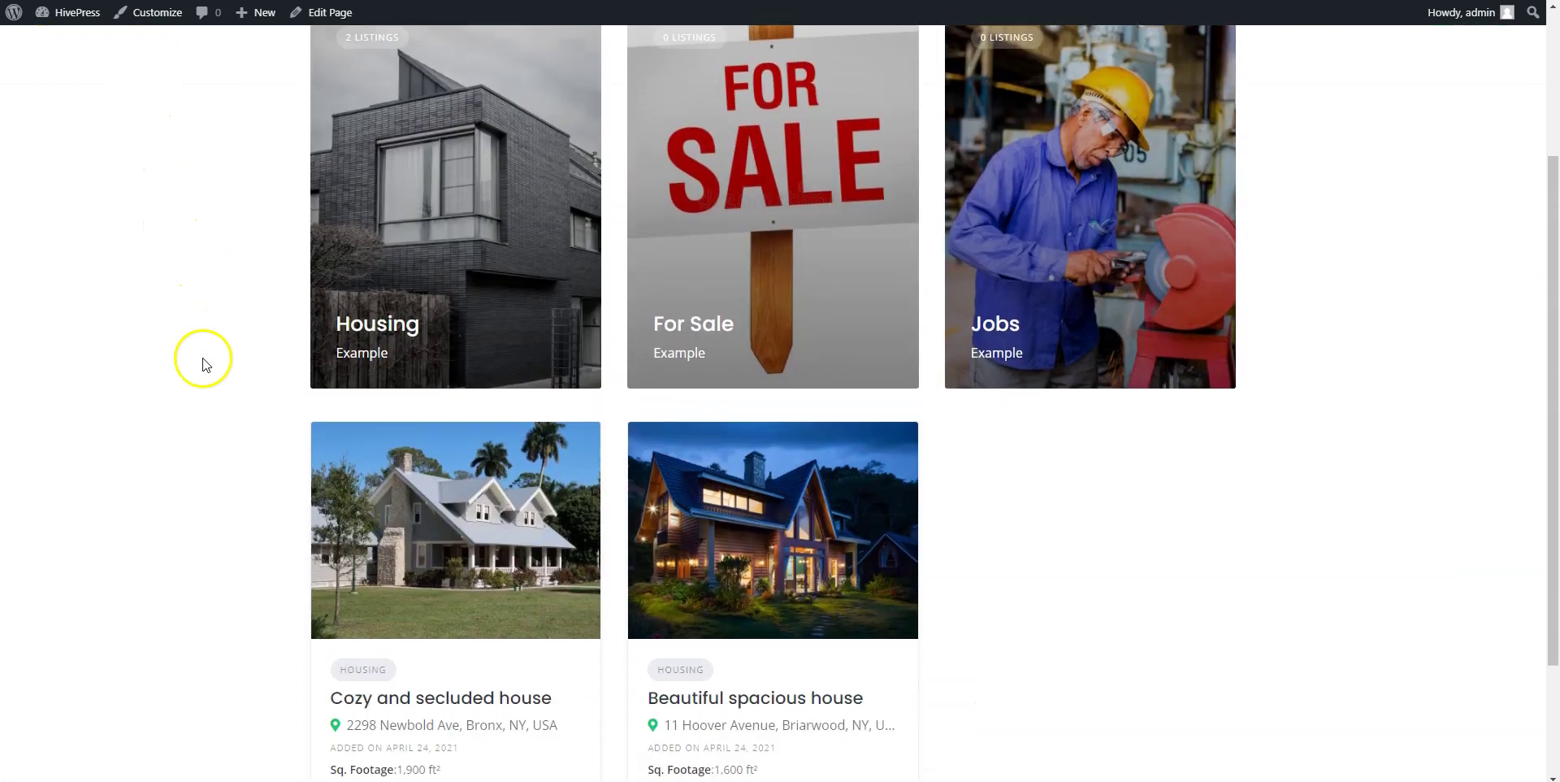
scroll(203, 359, "down", 2)
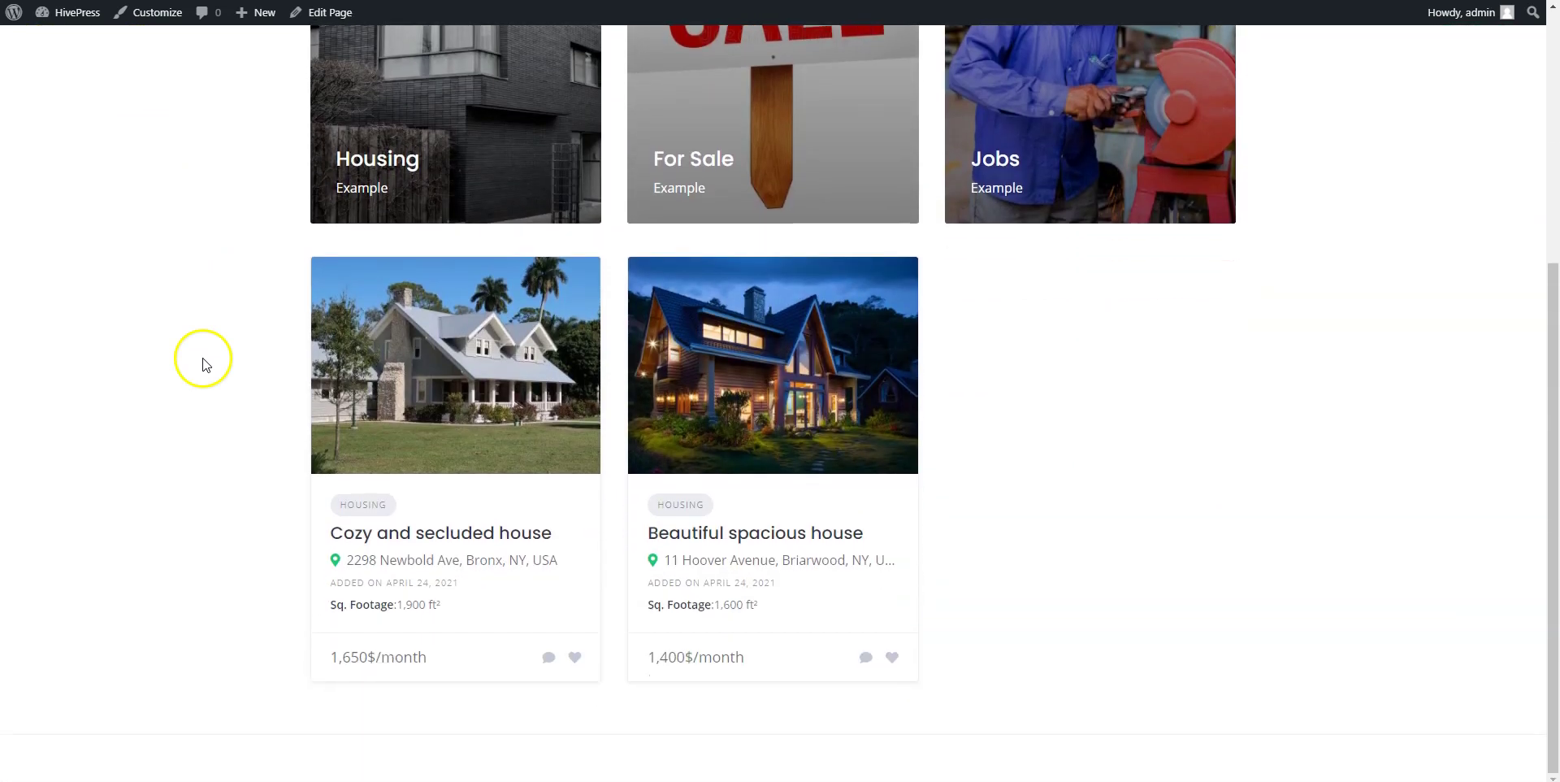
scroll(204, 359, "up", 1)
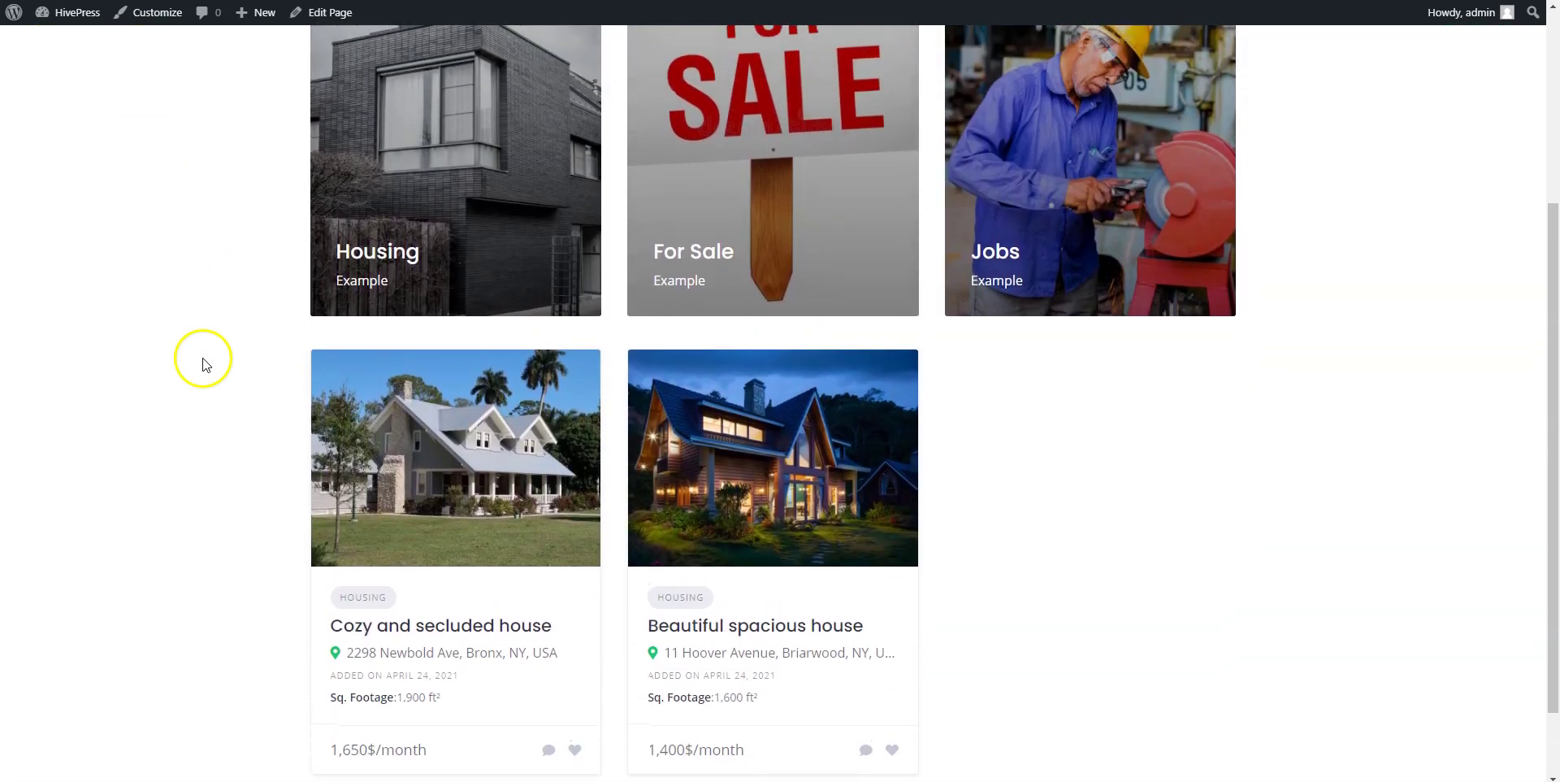
scroll(203, 359, "up", 3)
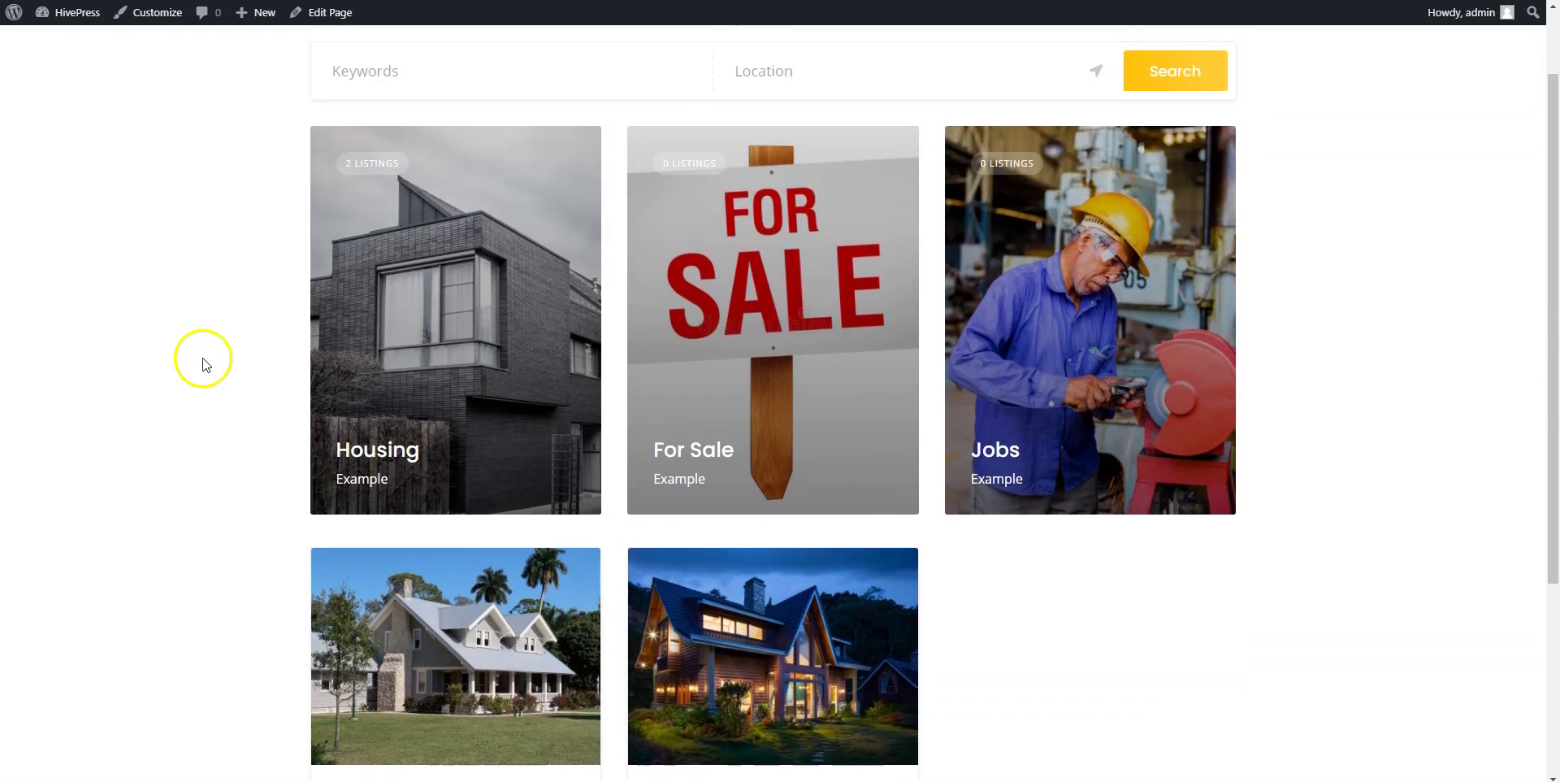